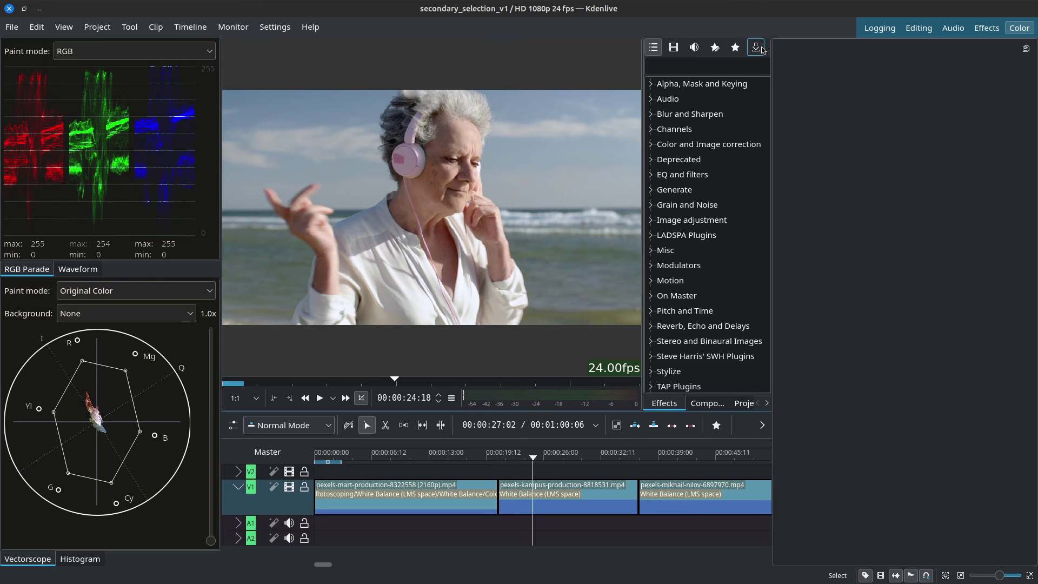
# Browse the downloadable effect templates, then close the download window
pyautogui.click(756, 48)
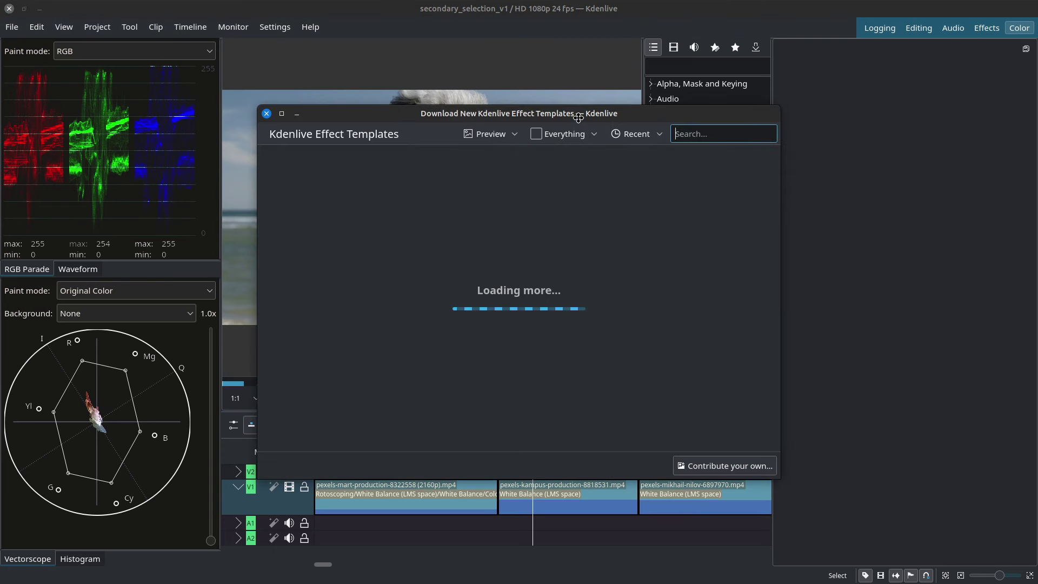
pyautogui.write('Im')
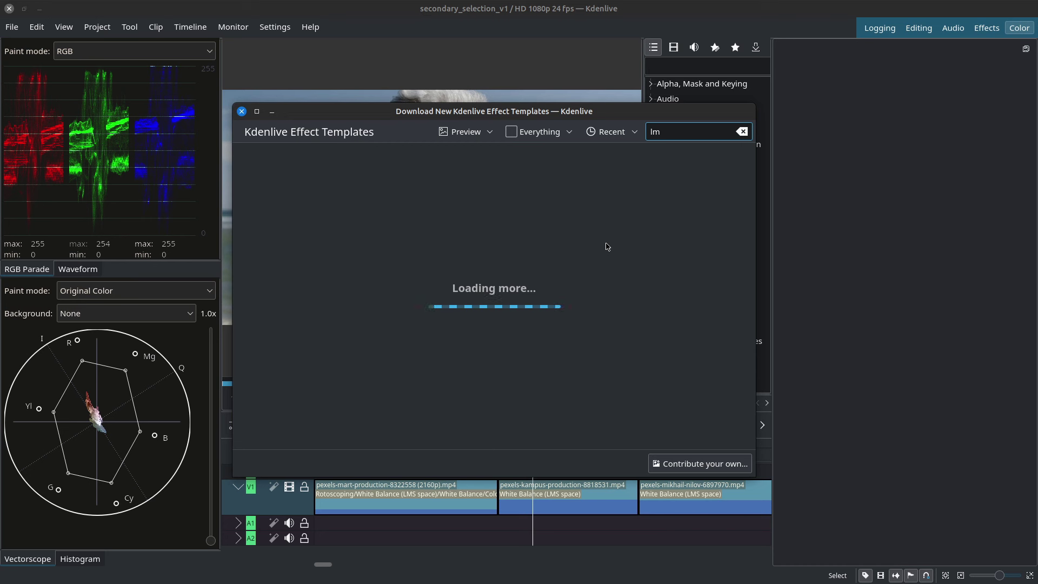
pyautogui.scroll(-10, 505, 312)
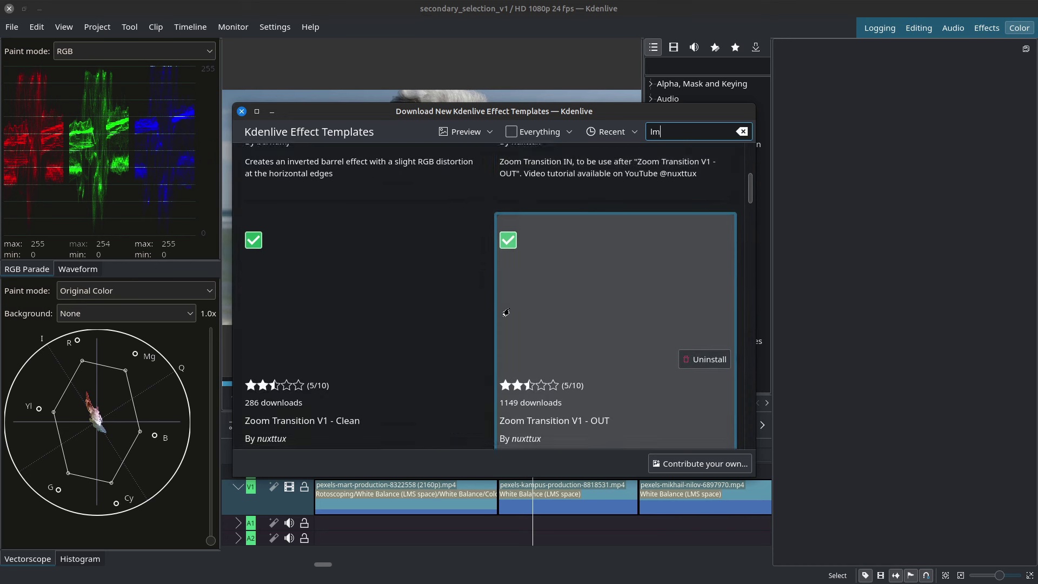
pyautogui.scroll(-5, 506, 312)
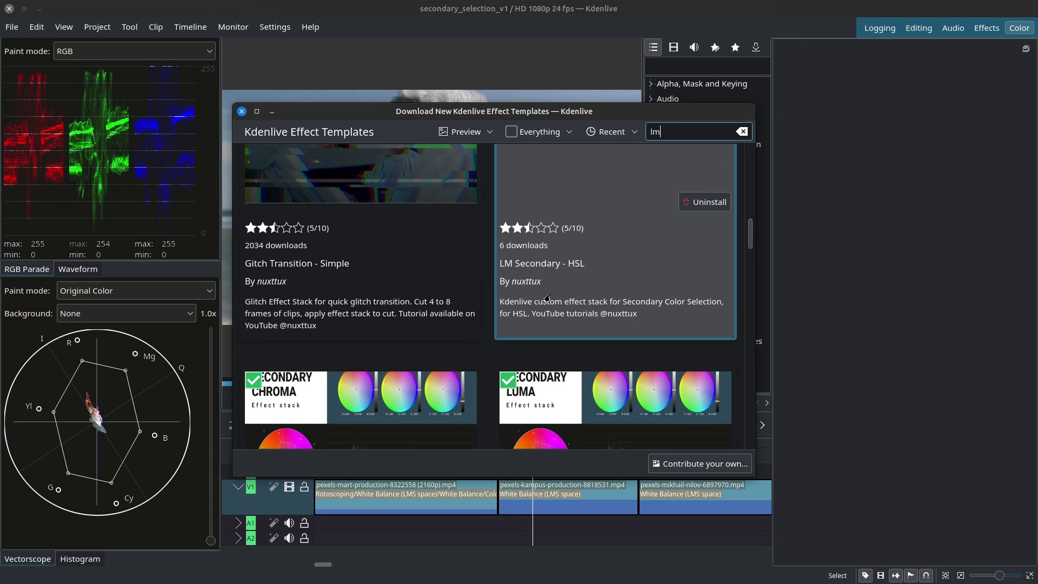
pyautogui.scroll(-3, 547, 297)
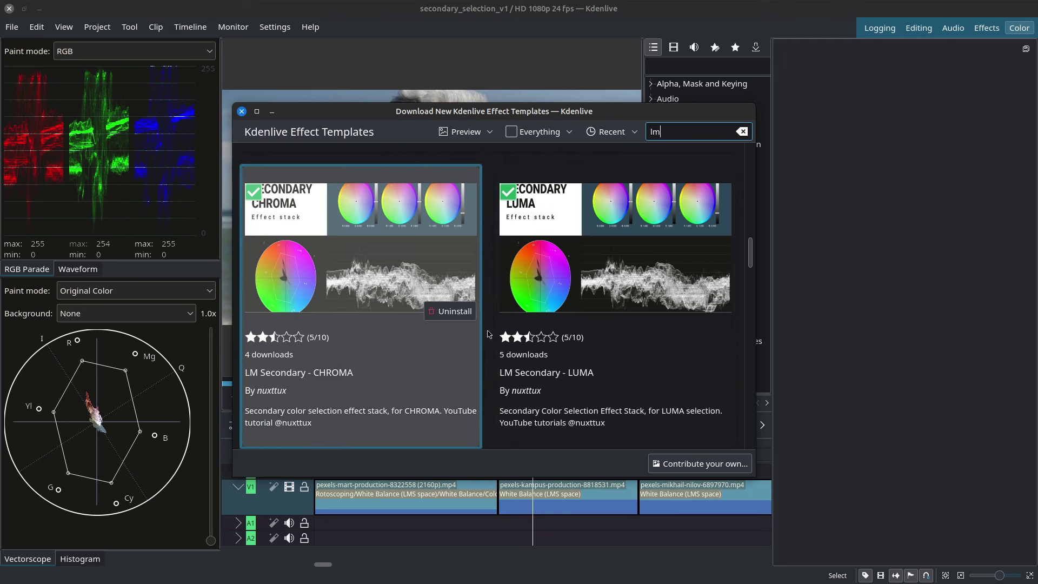
pyautogui.click(242, 110)
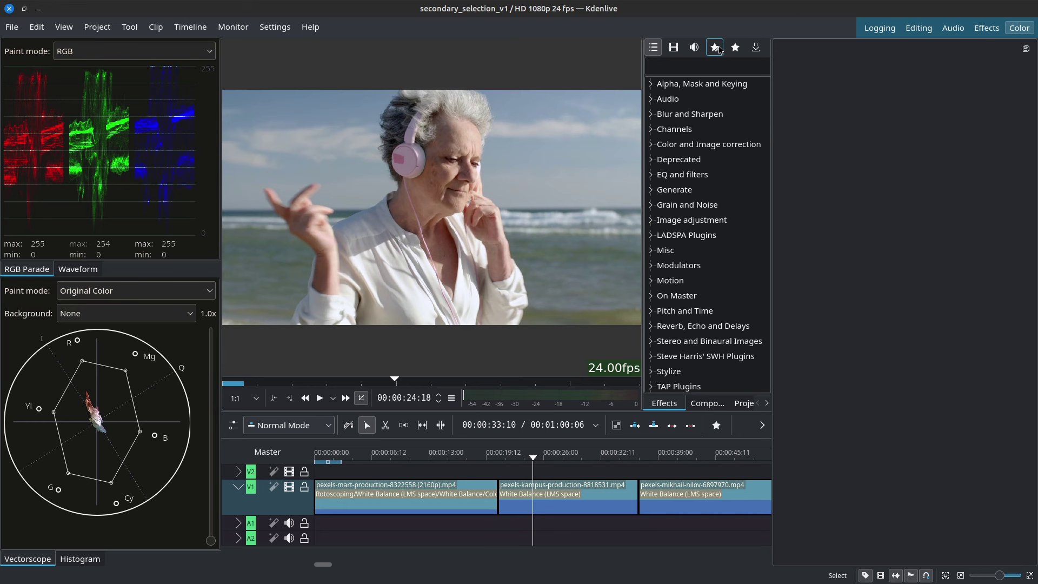
# List the installed effect templates, select the middle beach clip, and toggle its White Balance off and on
pyautogui.click(717, 49)
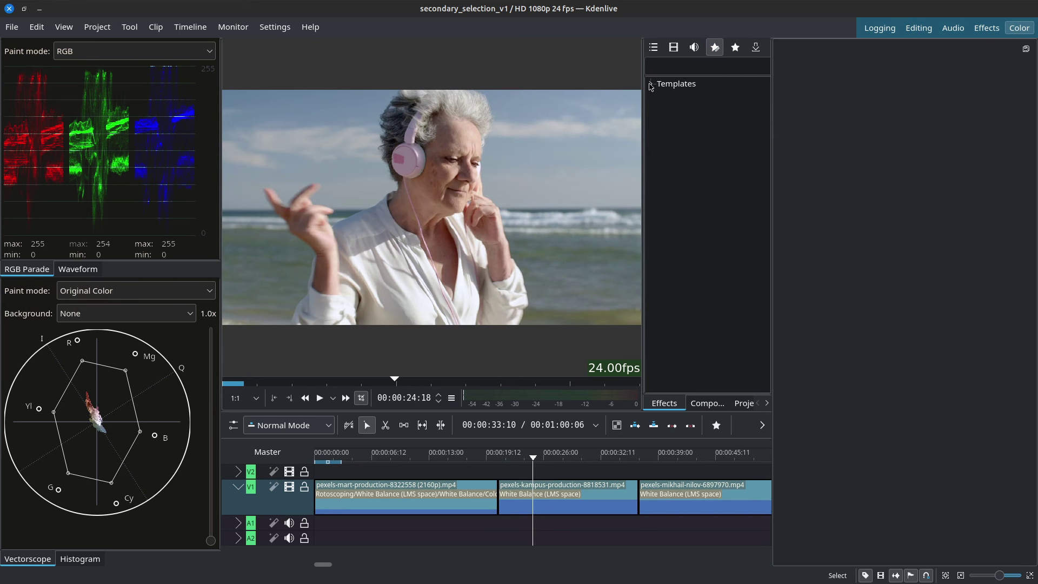
pyautogui.click(651, 84)
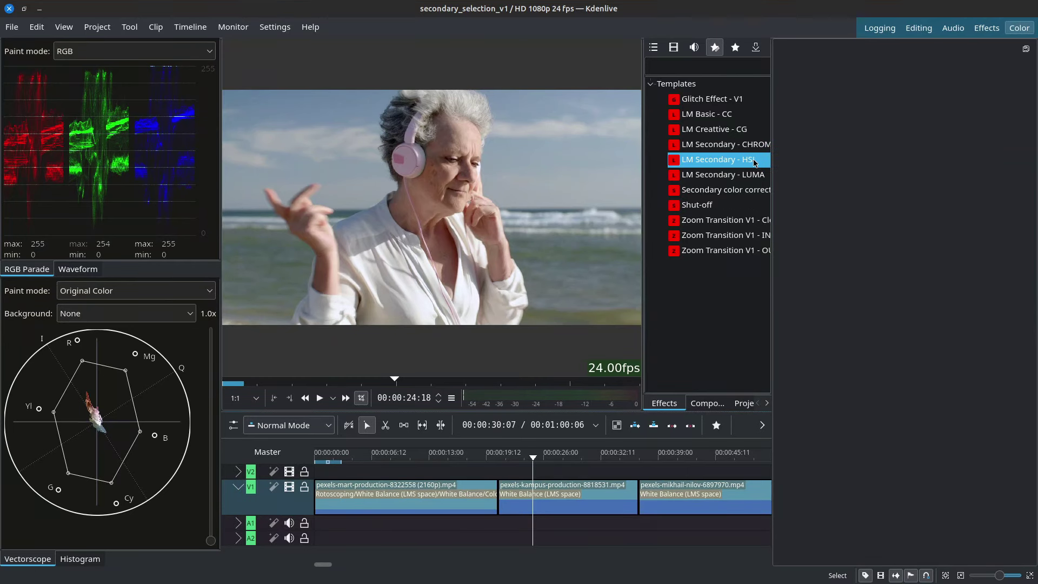
pyautogui.click(575, 502)
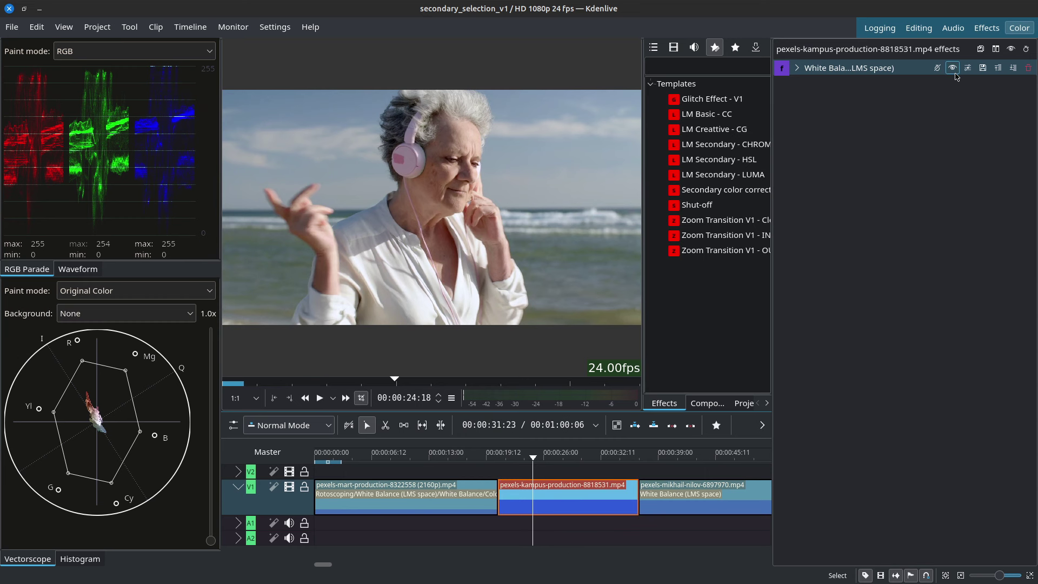
pyautogui.click(952, 67)
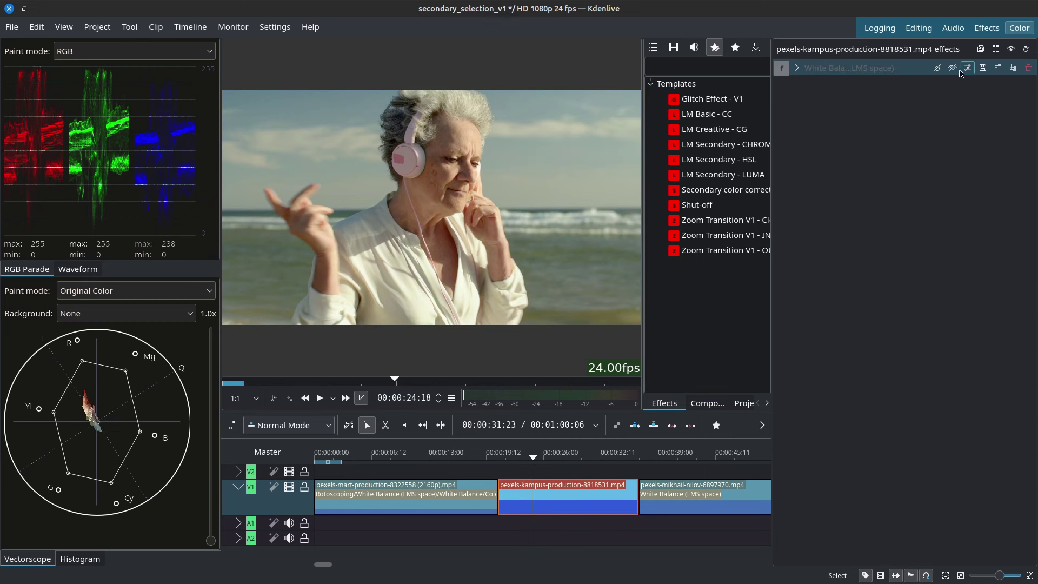
pyautogui.click(952, 68)
# Apply the LM Secondary - HSL template to pexels-kampus-production-8818531.mp4
pyautogui.click(727, 149)
pyautogui.click(711, 161)
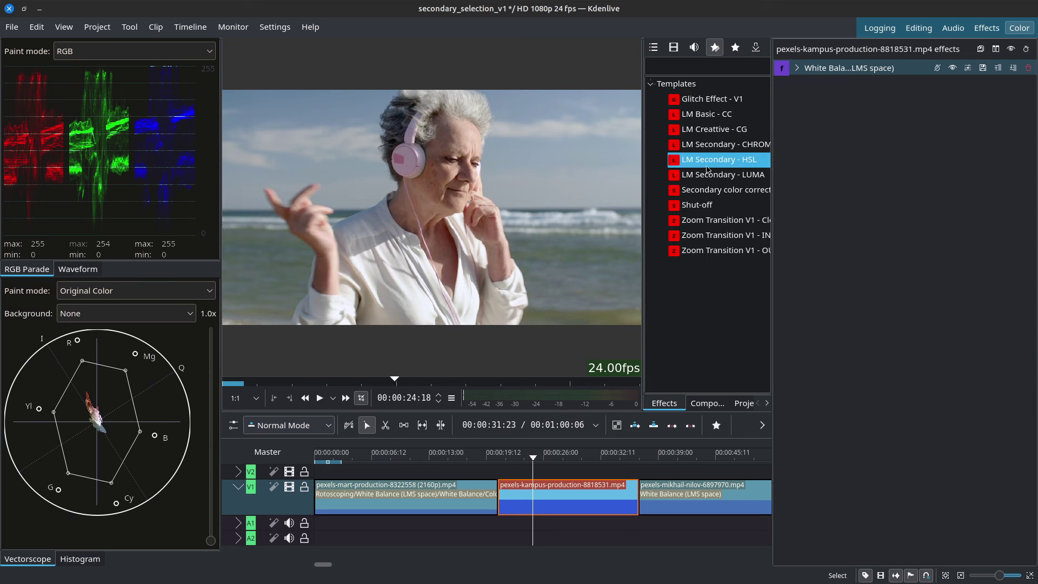
pyautogui.doubleClick(710, 160)
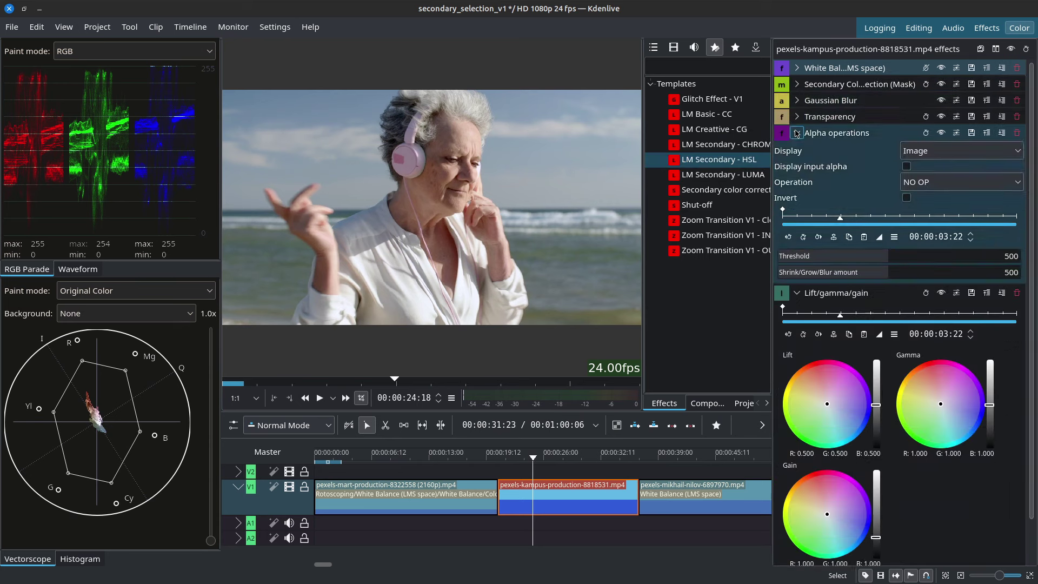
# Toggle the icons of the three lower effect rows and expand Secondary Color Selection (Mask)
pyautogui.click(936, 116)
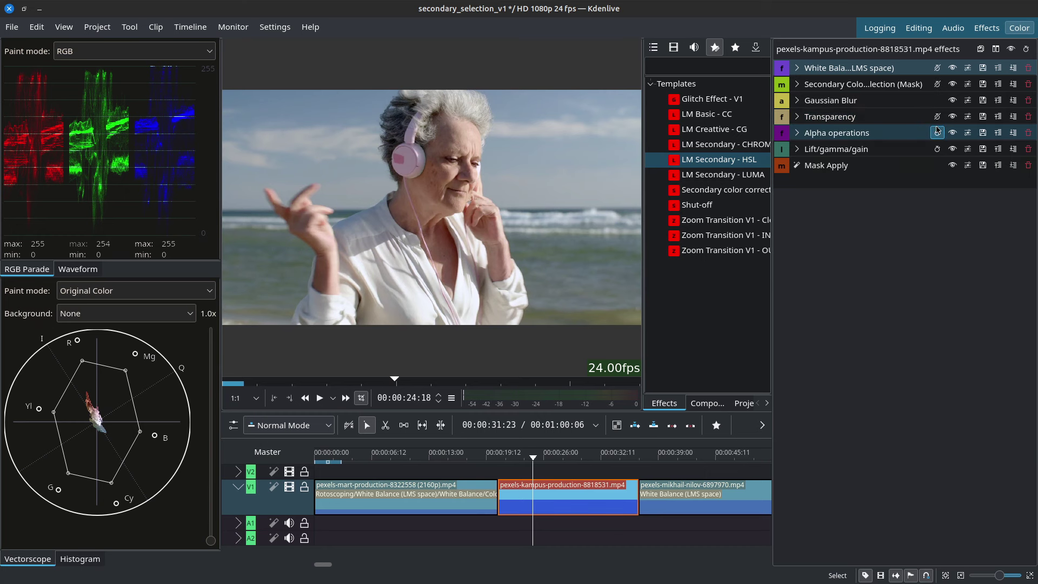
pyautogui.click(937, 132)
pyautogui.click(937, 149)
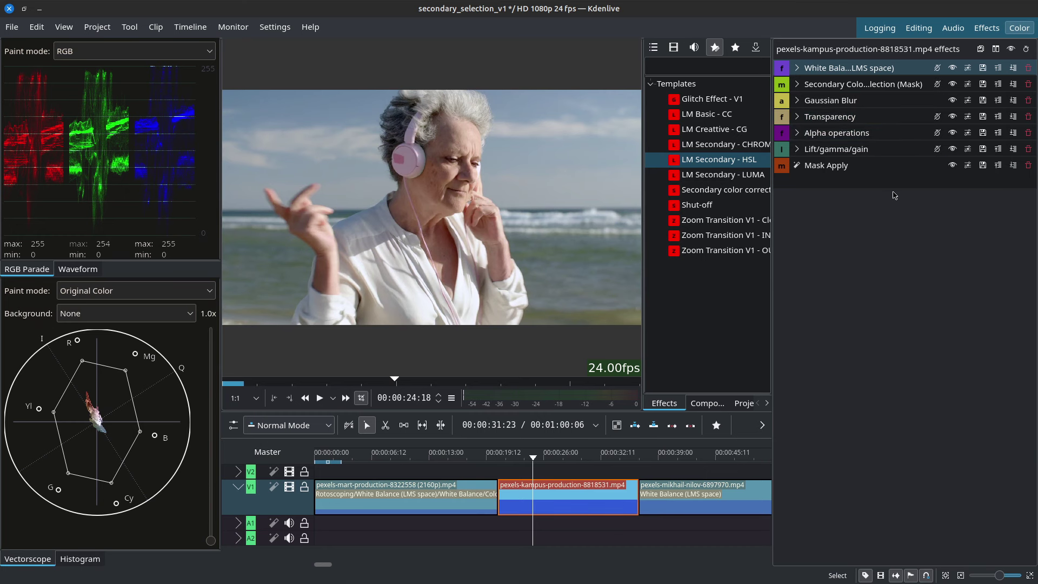
pyautogui.click(797, 84)
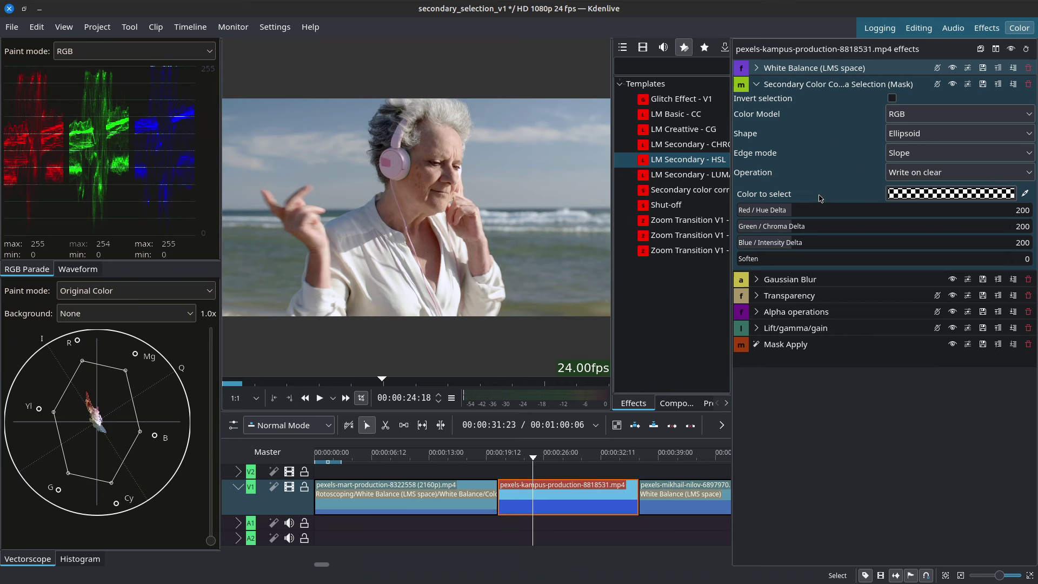
# Sample the woman's face as the mask colour and preview the raw selection mask
pyautogui.click(1025, 193)
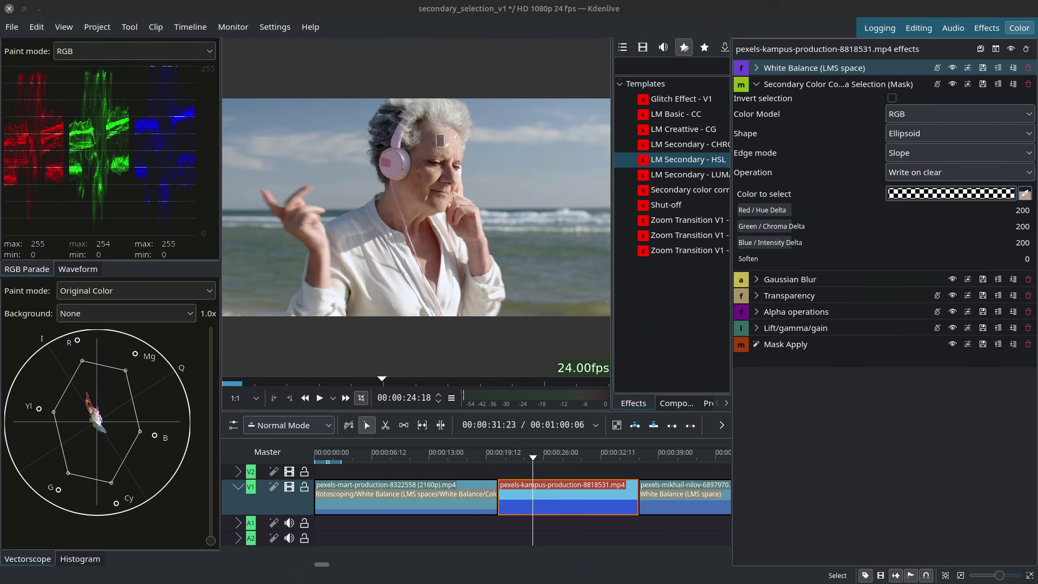
pyautogui.moveTo(438, 134); pyautogui.dragTo(453, 149)
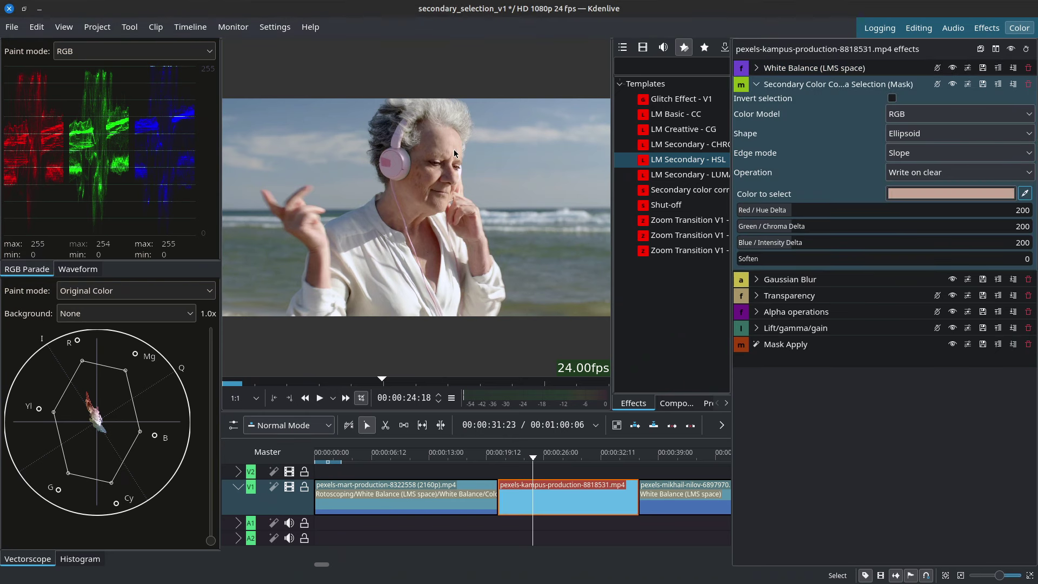
pyautogui.click(952, 343)
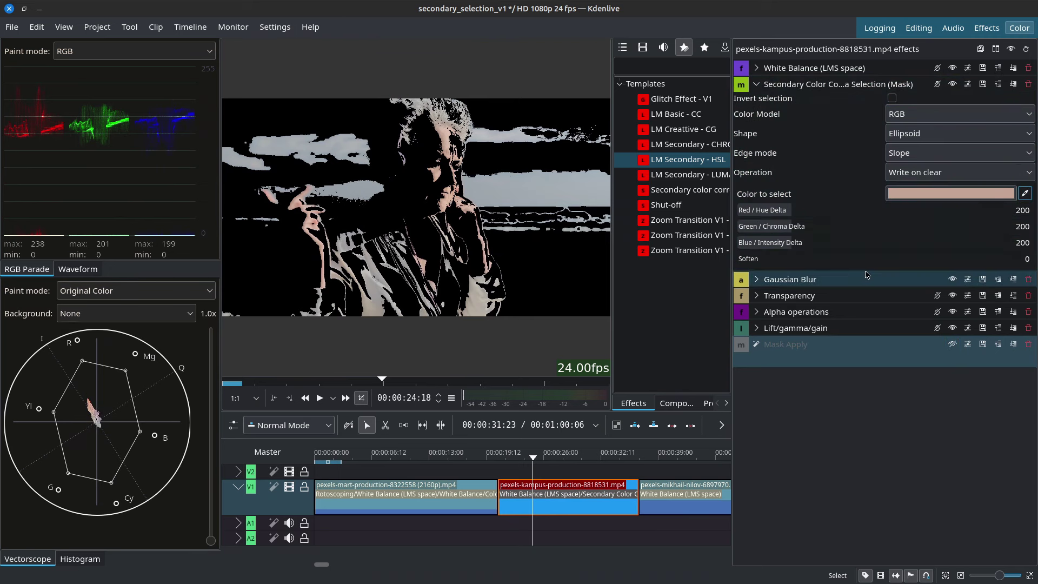
pyautogui.click(953, 345)
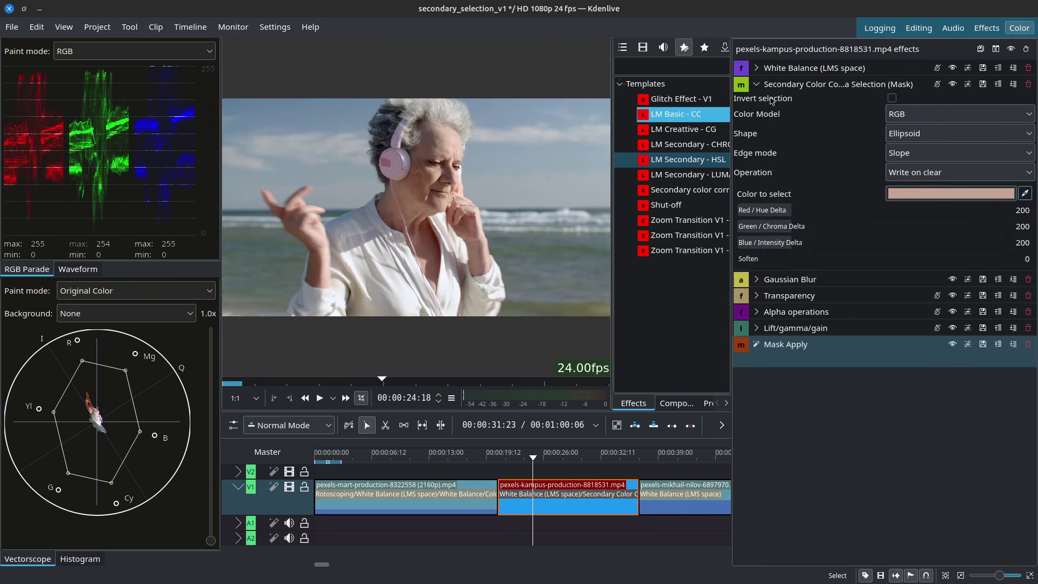
# Test a pink lift tint in Lift/gamma/gain, reset it, and disable Mask Apply
pyautogui.click(757, 327)
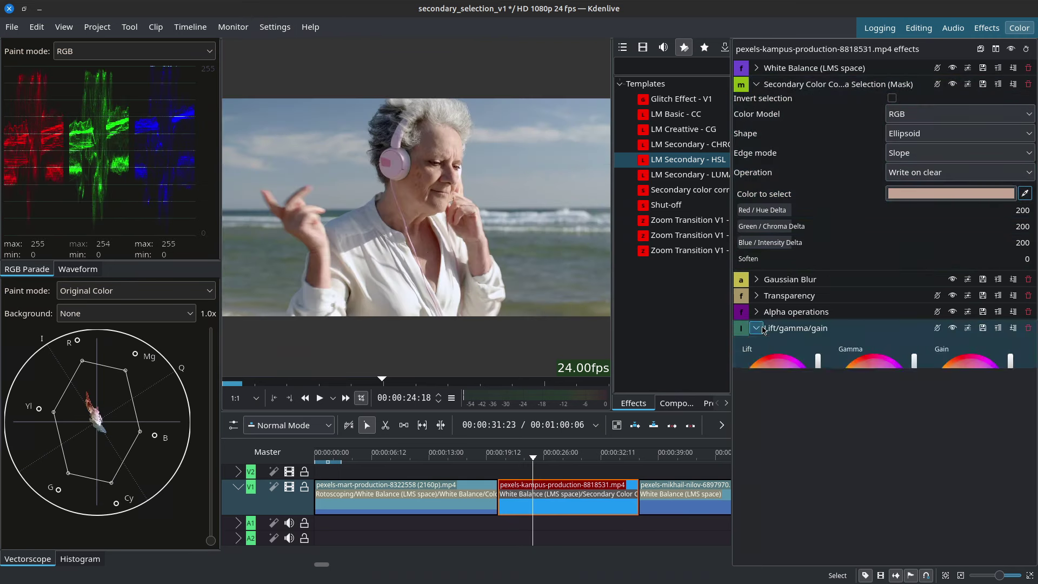
pyautogui.click(782, 372)
pyautogui.moveTo(782, 372); pyautogui.dragTo(781, 362)
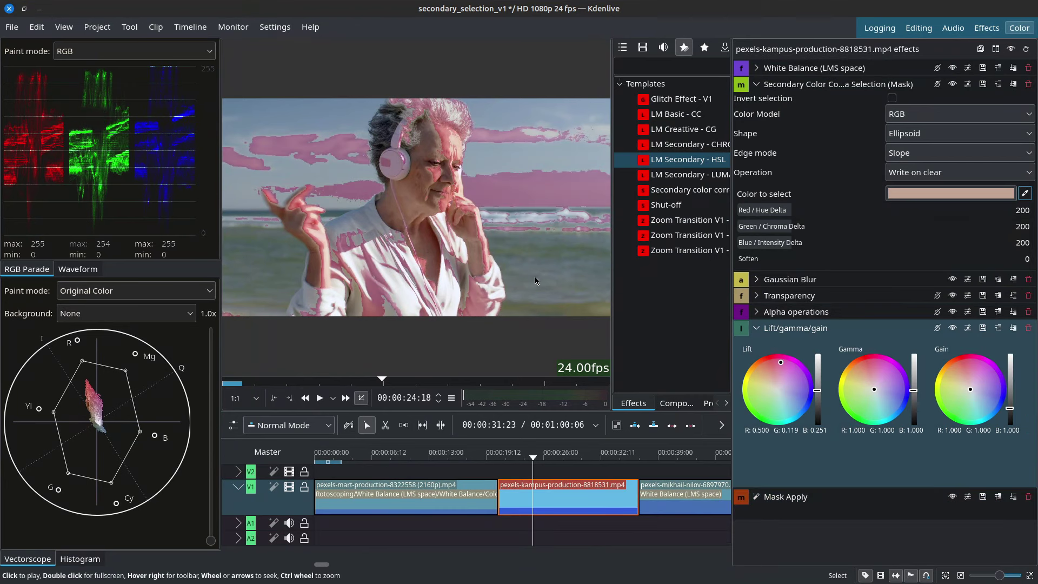
pyautogui.click(967, 328)
pyautogui.click(972, 347)
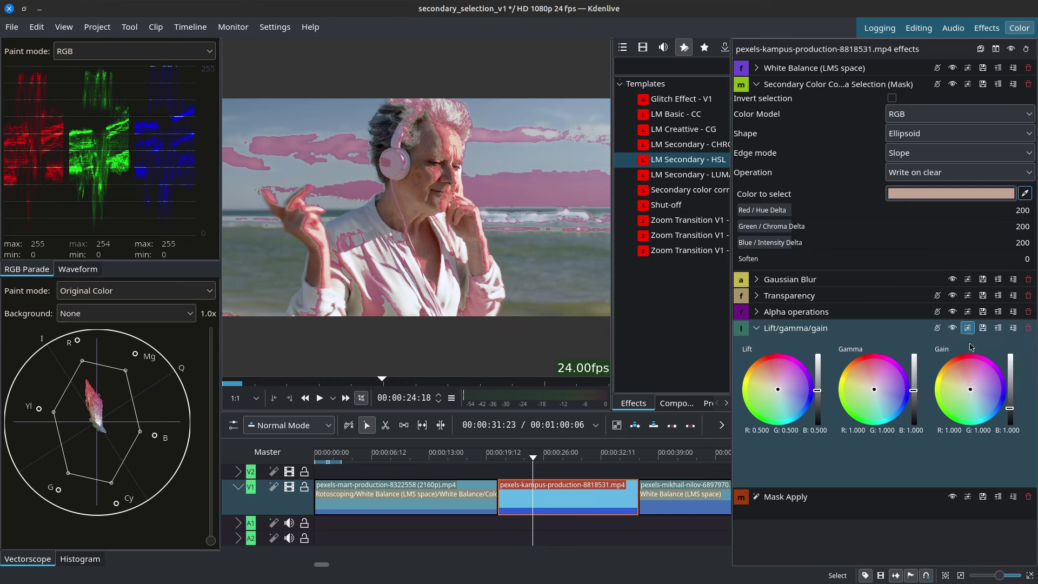
pyautogui.click(756, 327)
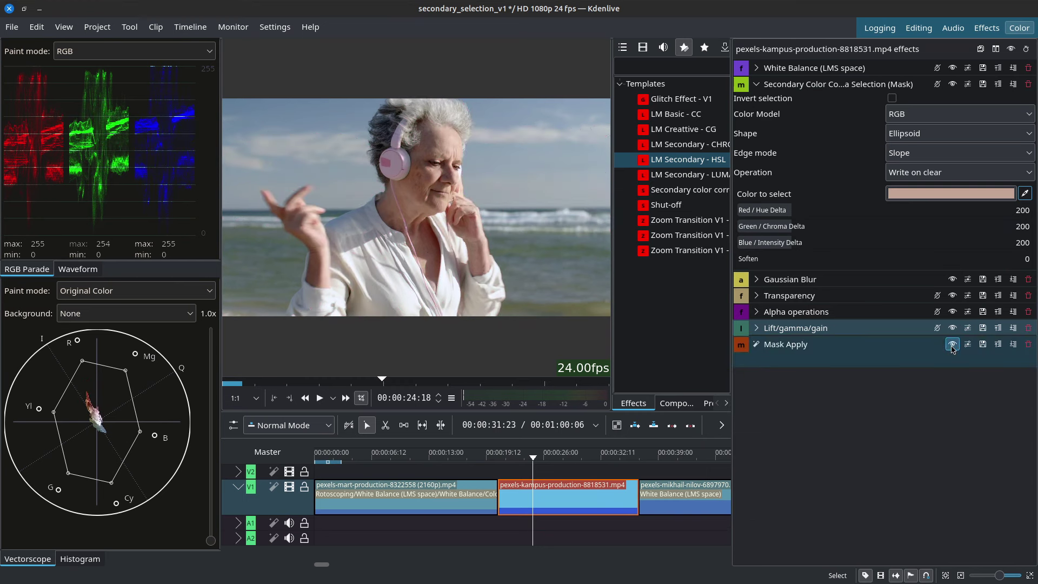
pyautogui.click(953, 345)
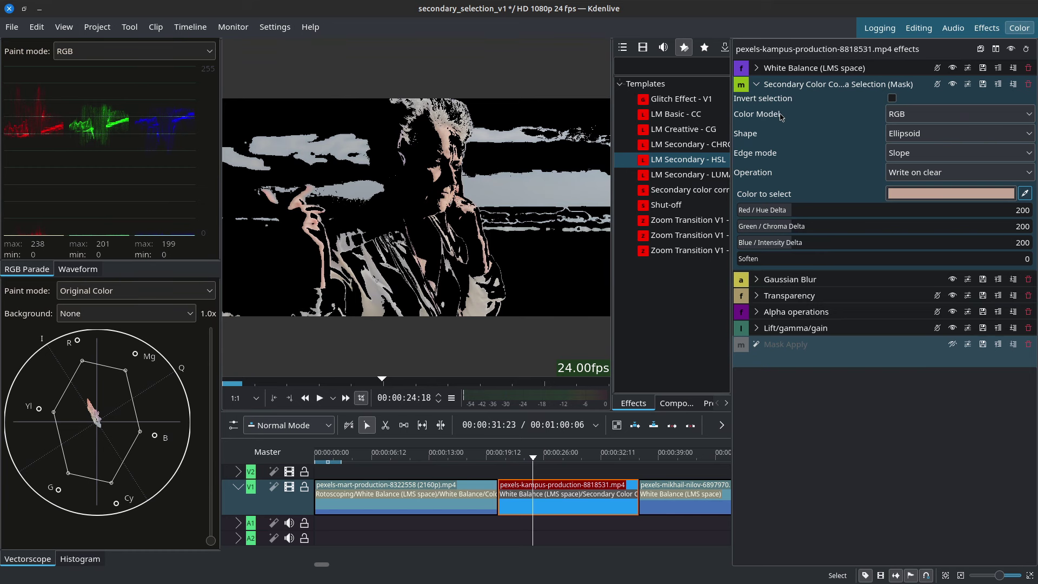
# Try the ABI and HCI colour models for the mask, settling on ABI
pyautogui.click(906, 120)
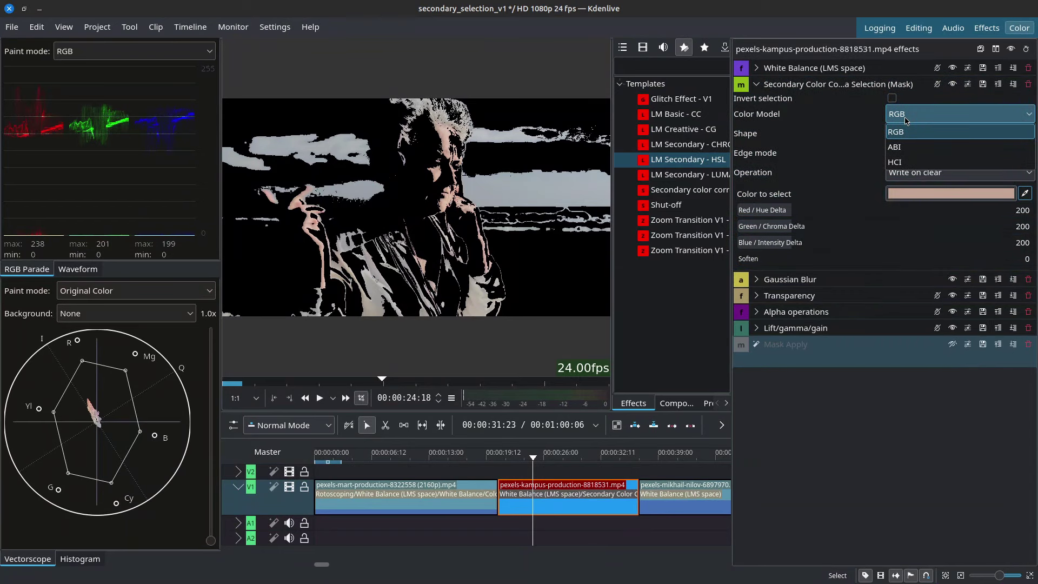
pyautogui.click(897, 147)
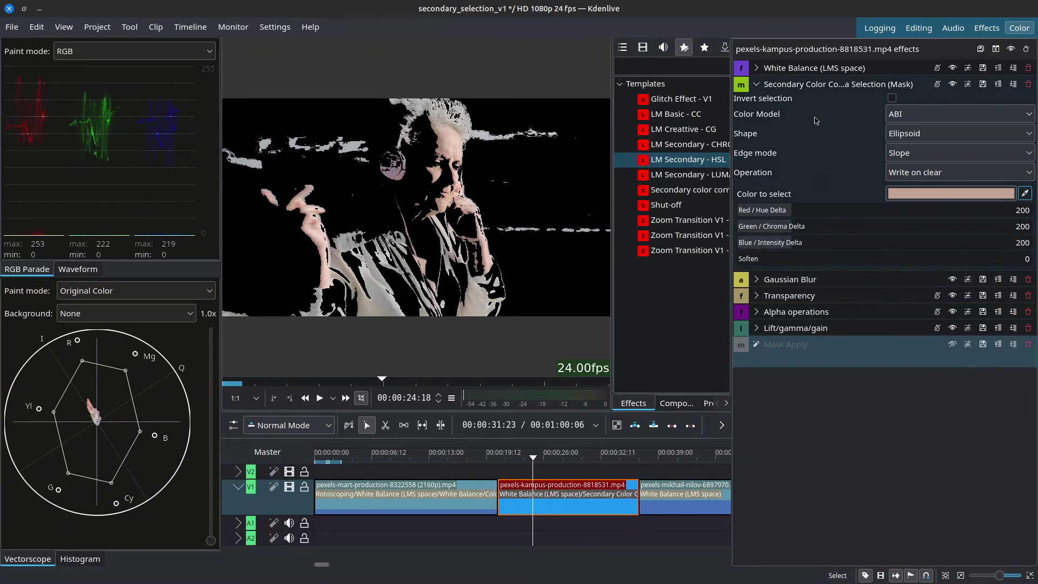
pyautogui.click(937, 120)
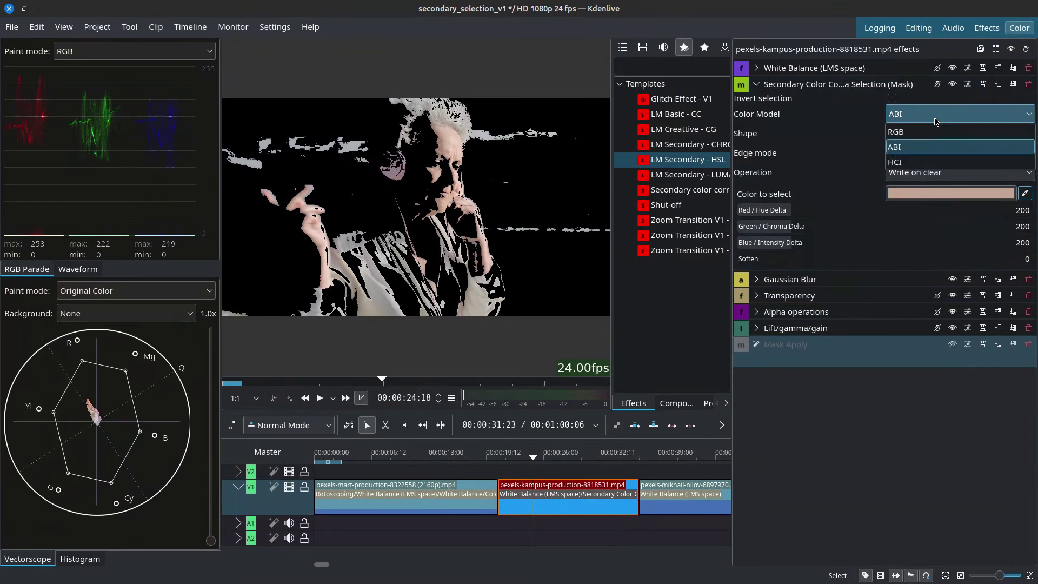
pyautogui.click(917, 163)
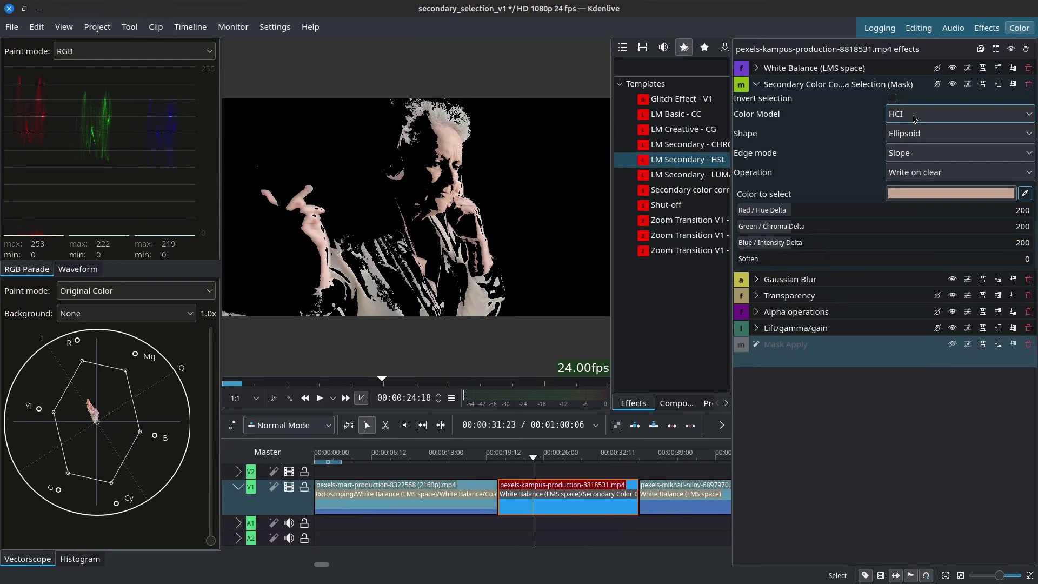
pyautogui.click(913, 117)
pyautogui.click(915, 146)
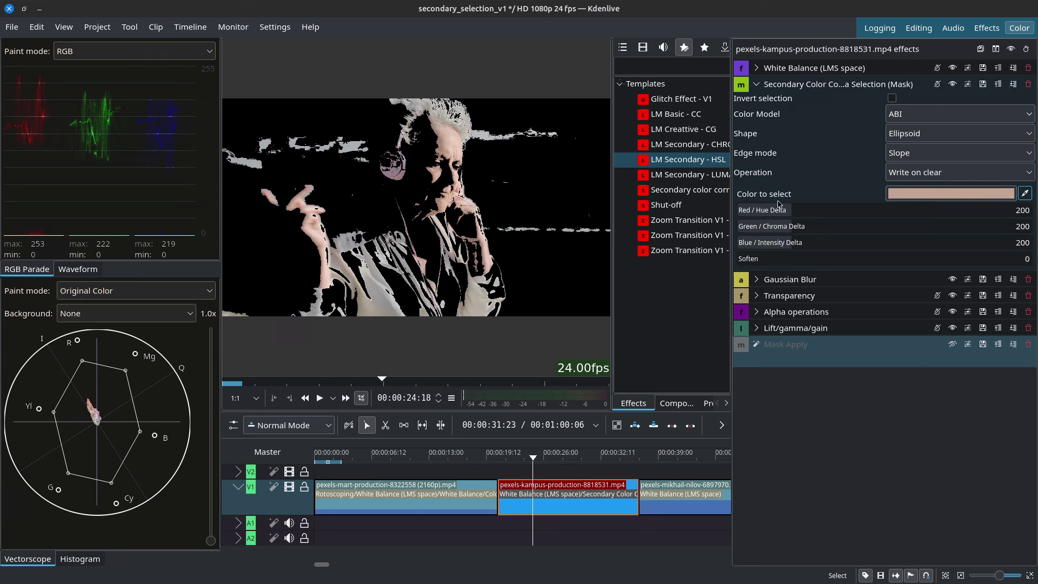
# Tune the mask to Hue Delta 65, Chroma Delta 59, Intensity Delta 610 and Soften 325
pyautogui.click(777, 212)
pyautogui.moveTo(777, 212); pyautogui.dragTo(763, 233)
pyautogui.moveTo(795, 242); pyautogui.dragTo(912, 260)
pyautogui.moveTo(766, 211); pyautogui.dragTo(761, 211)
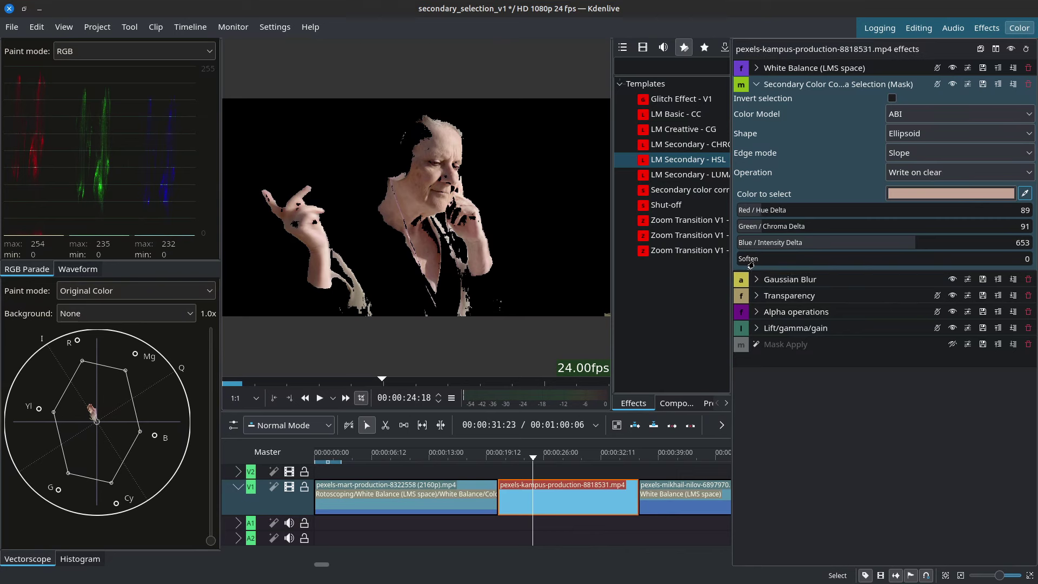
pyautogui.moveTo(738, 268); pyautogui.dragTo(793, 261)
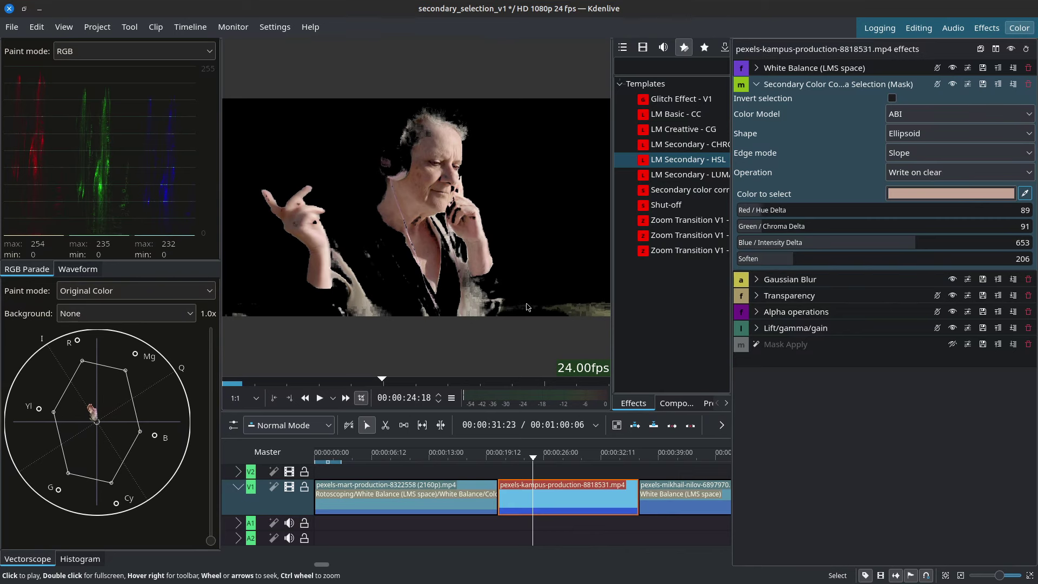
pyautogui.moveTo(792, 261); pyautogui.dragTo(840, 254)
pyautogui.moveTo(915, 242); pyautogui.dragTo(904, 242)
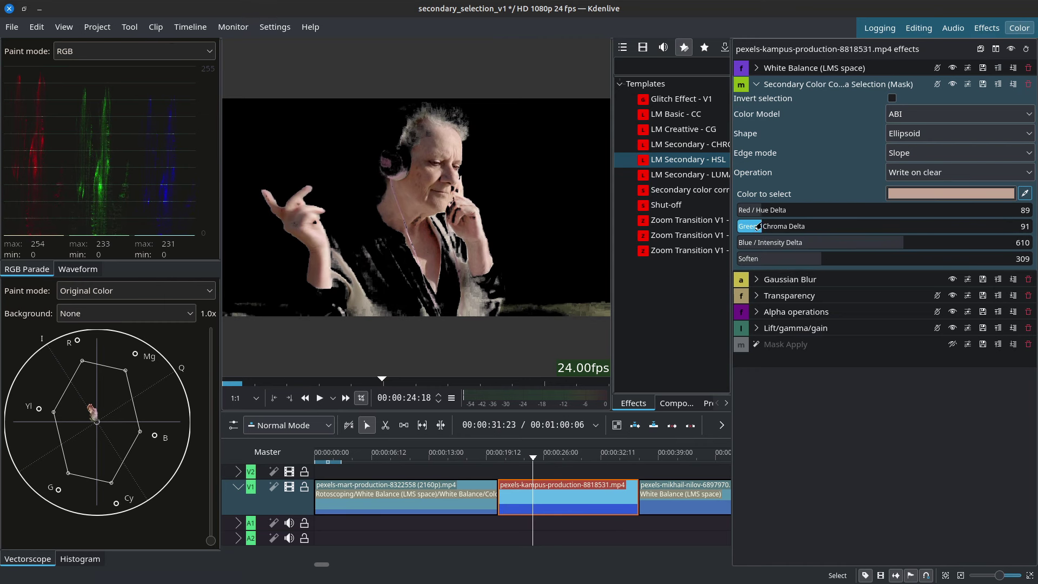
pyautogui.moveTo(760, 227); pyautogui.dragTo(751, 217)
pyautogui.moveTo(757, 259)
pyautogui.mouseDown()
pyautogui.moveTo(778, 258)
pyautogui.moveTo(763, 259)
pyautogui.mouseUp()
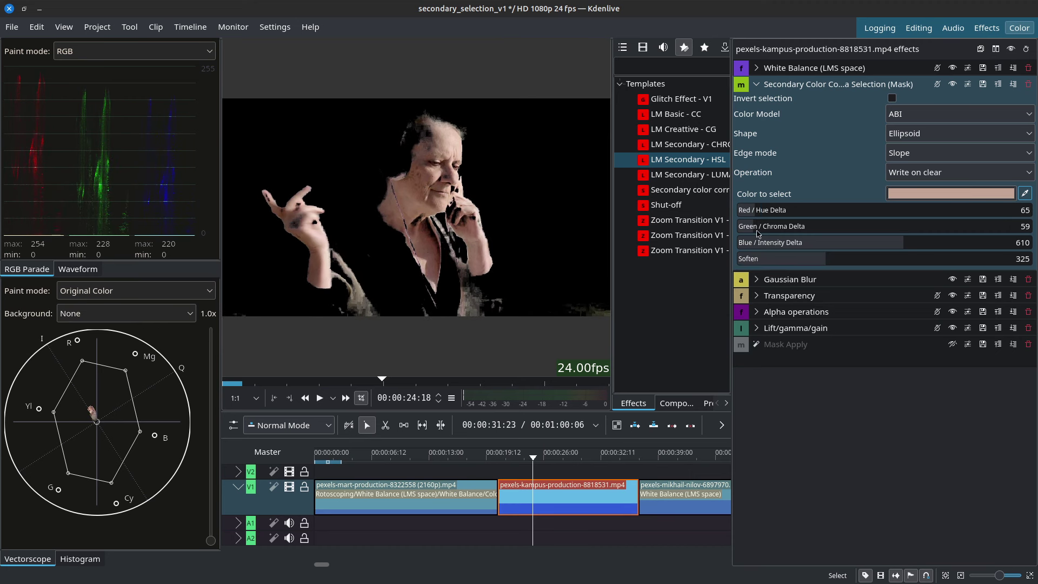
# Switch the colour model back to HCI, check later frames, and expand Gaussian Blur
pyautogui.click(890, 111)
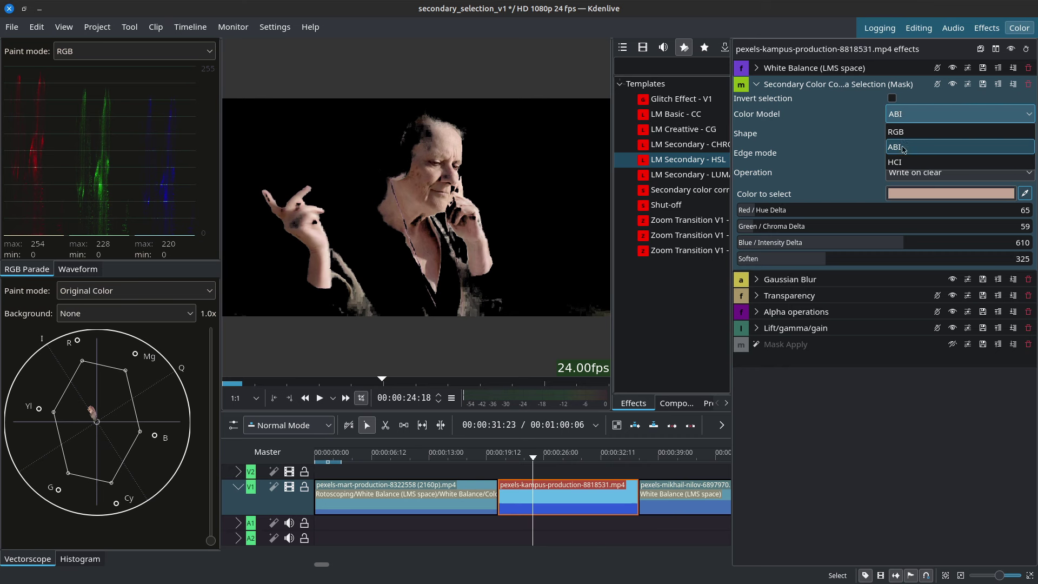
pyautogui.click(902, 162)
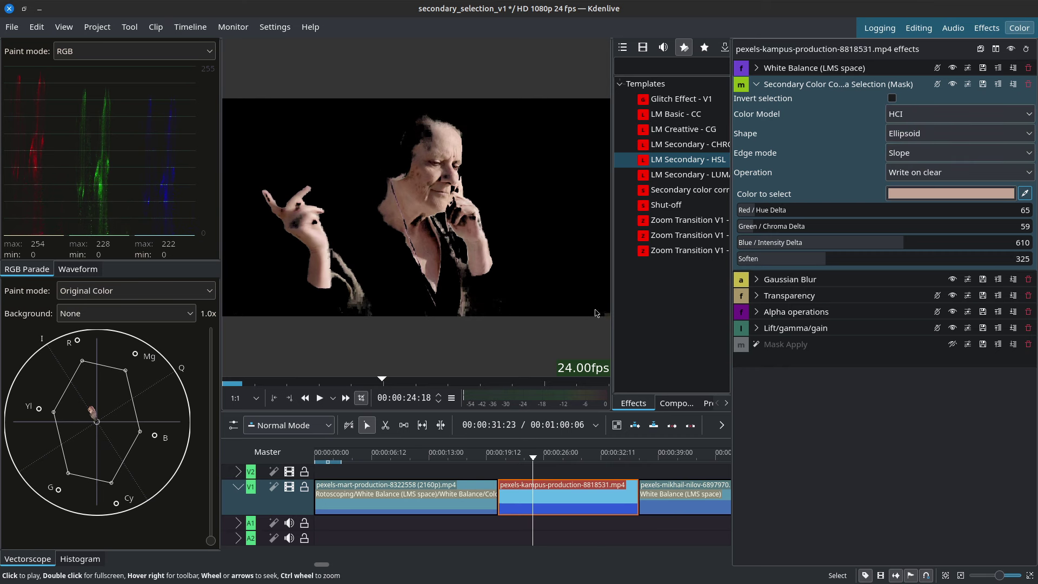
pyautogui.click(545, 457)
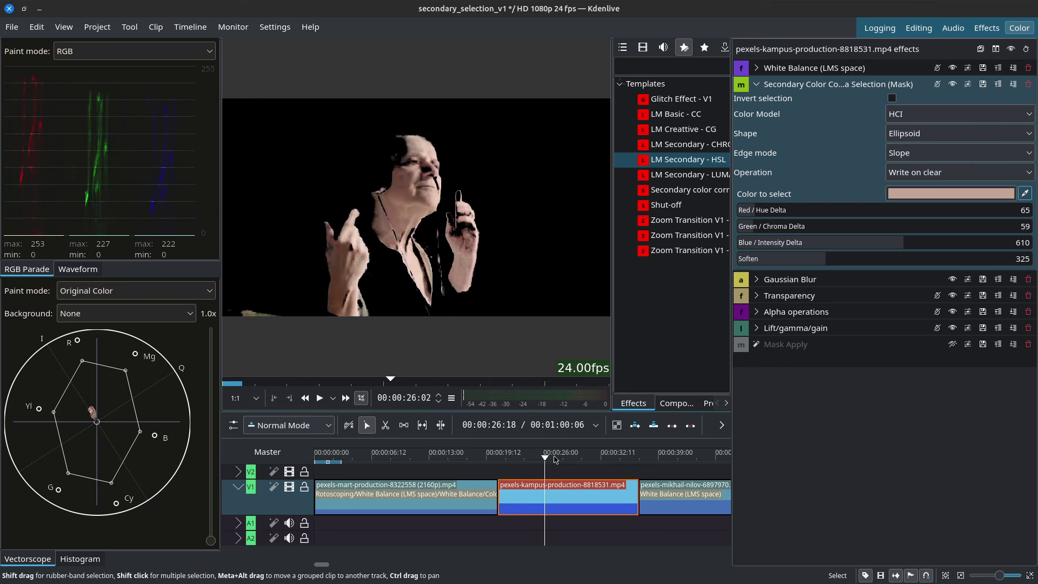
pyautogui.moveTo(555, 460)
pyautogui.mouseDown()
pyautogui.moveTo(593, 461)
pyautogui.moveTo(535, 461)
pyautogui.mouseUp()
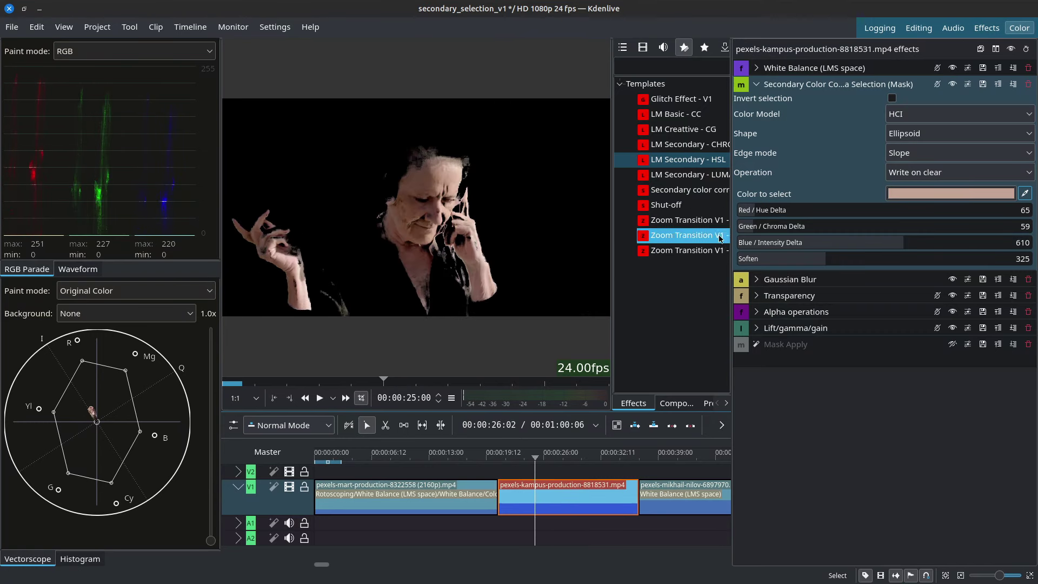
pyautogui.click(757, 84)
pyautogui.click(757, 100)
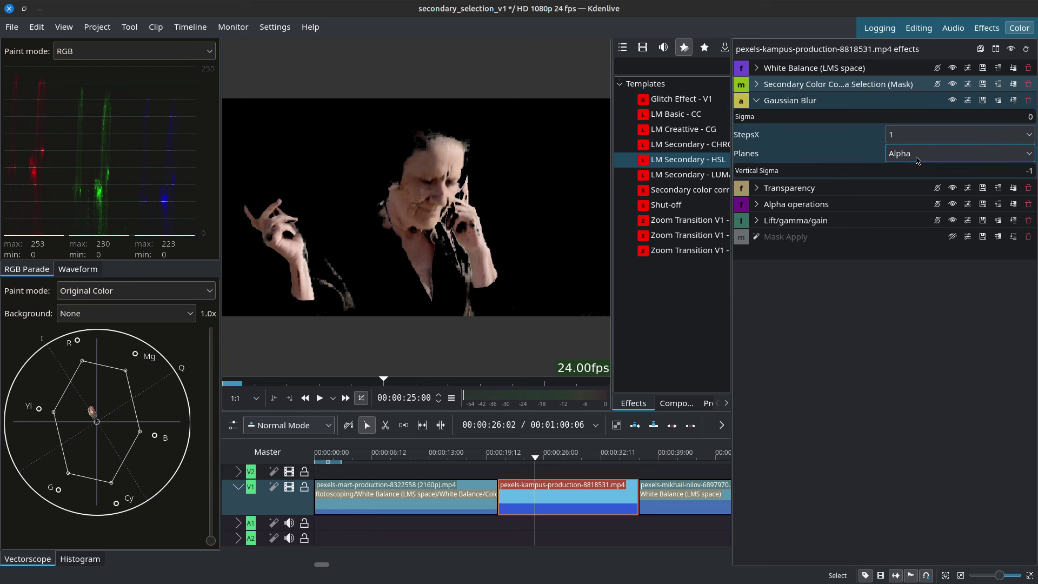
# Reset the Gaussian Blur to defaults and make it blur only the Alpha plane
pyautogui.click(967, 101)
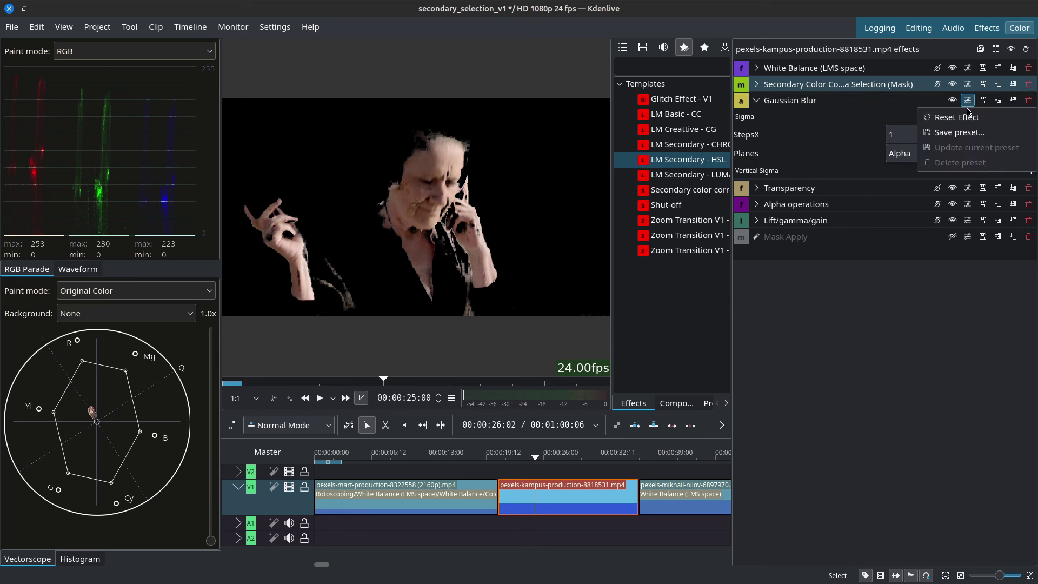
pyautogui.click(954, 117)
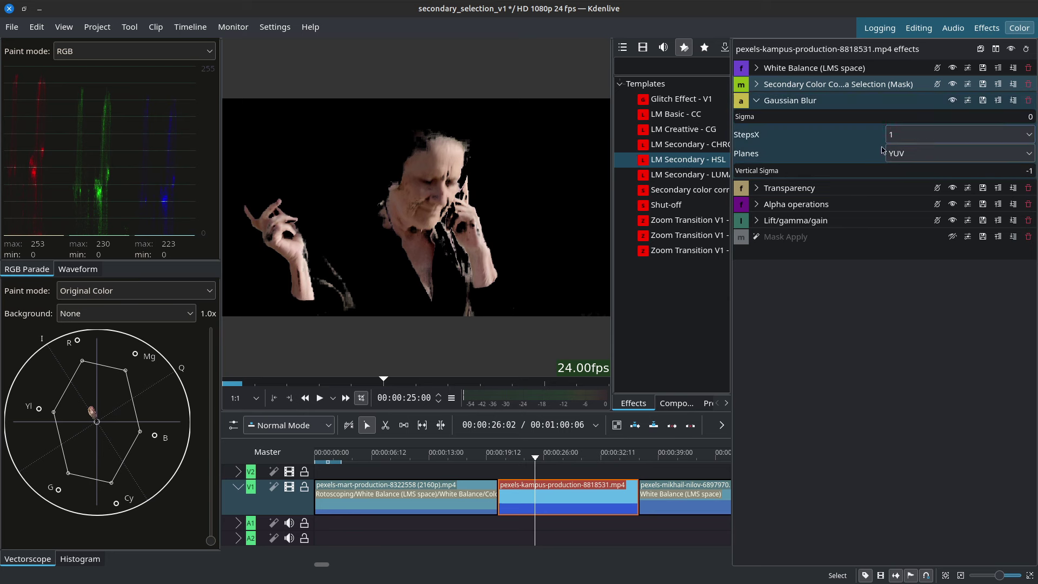
pyautogui.click(914, 158)
pyautogui.click(928, 292)
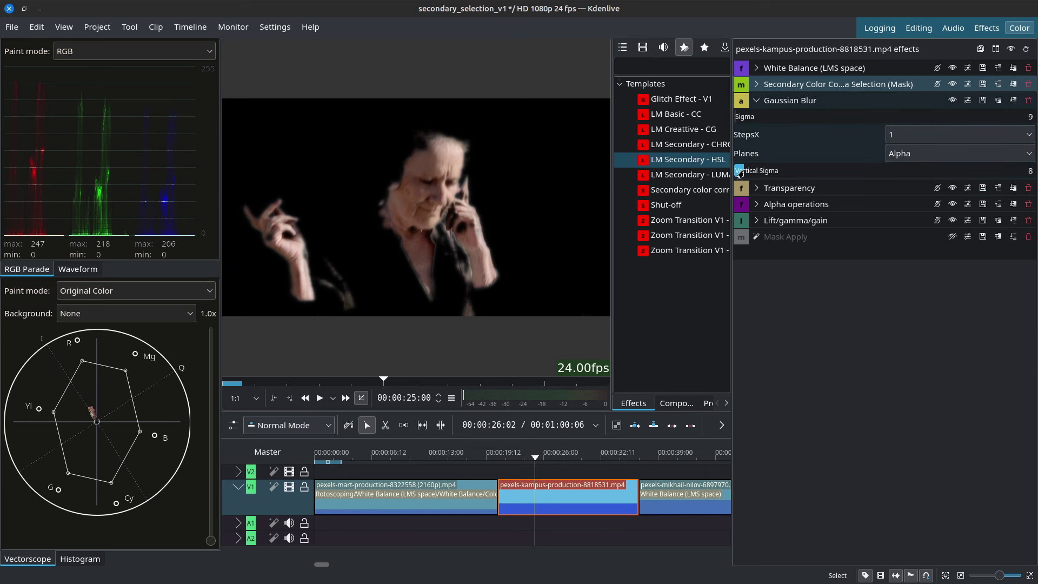
# Set Vertical Sigma to 36 and Sigma to 4, pick a StepsX value, and expand Transparency
pyautogui.moveTo(740, 172); pyautogui.dragTo(756, 170)
pyautogui.moveTo(744, 116); pyautogui.dragTo(768, 115)
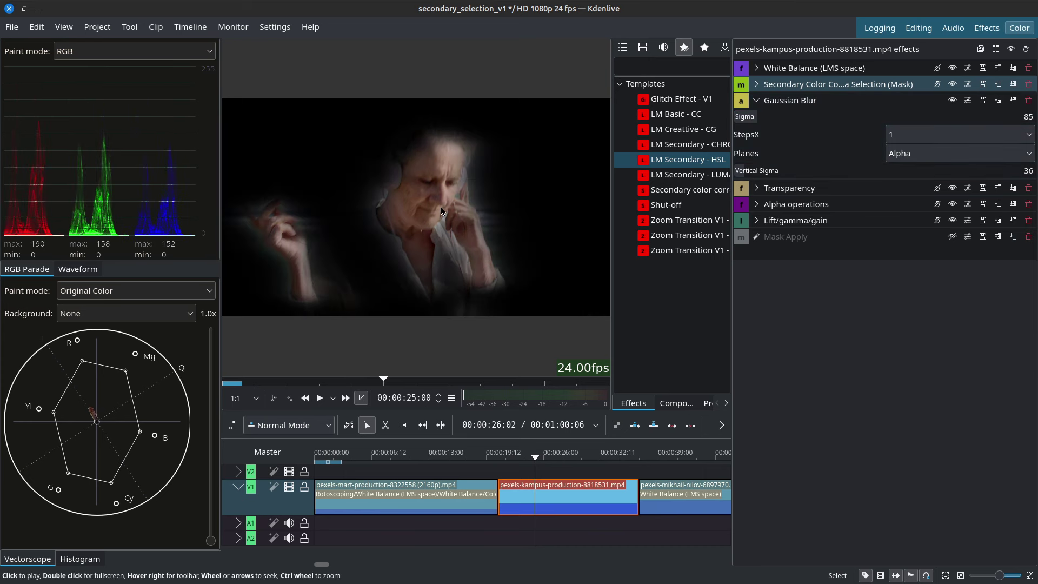
pyautogui.click(1025, 116)
pyautogui.write('4')
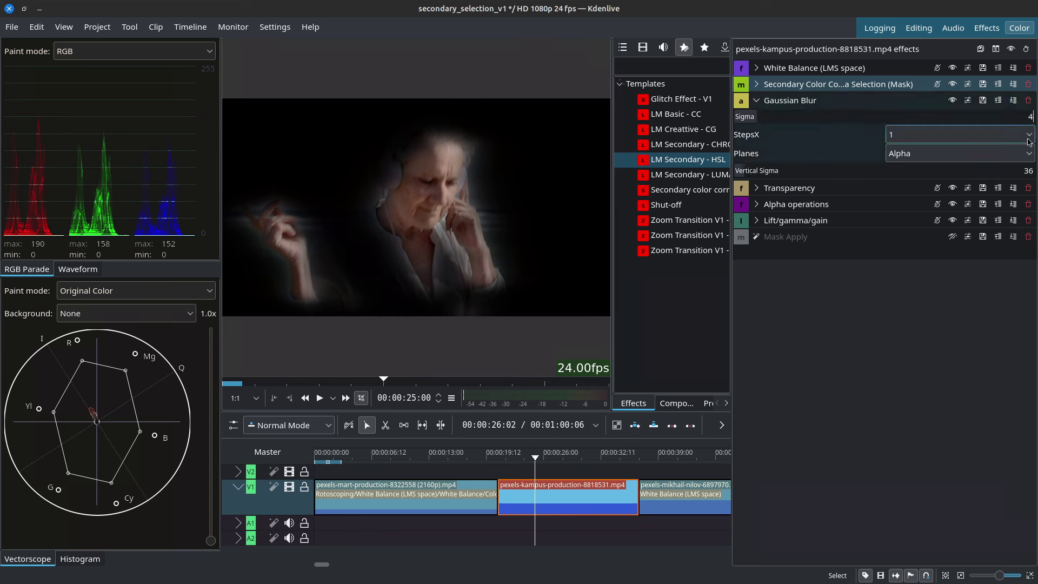
pyautogui.press('Return')
pyautogui.click(1027, 137)
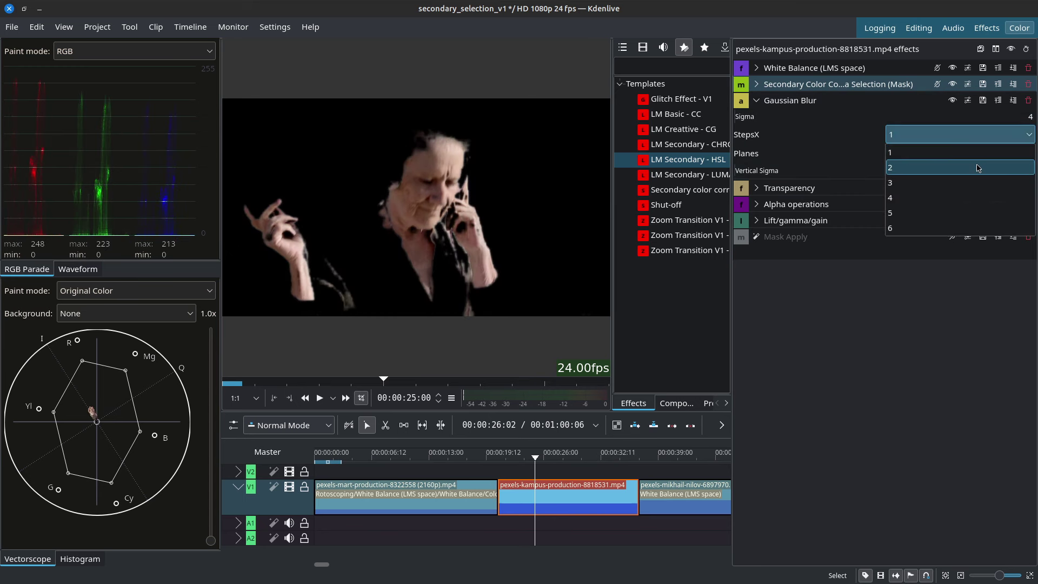
pyautogui.click(977, 167)
pyautogui.click(755, 100)
pyautogui.doubleClick(802, 119)
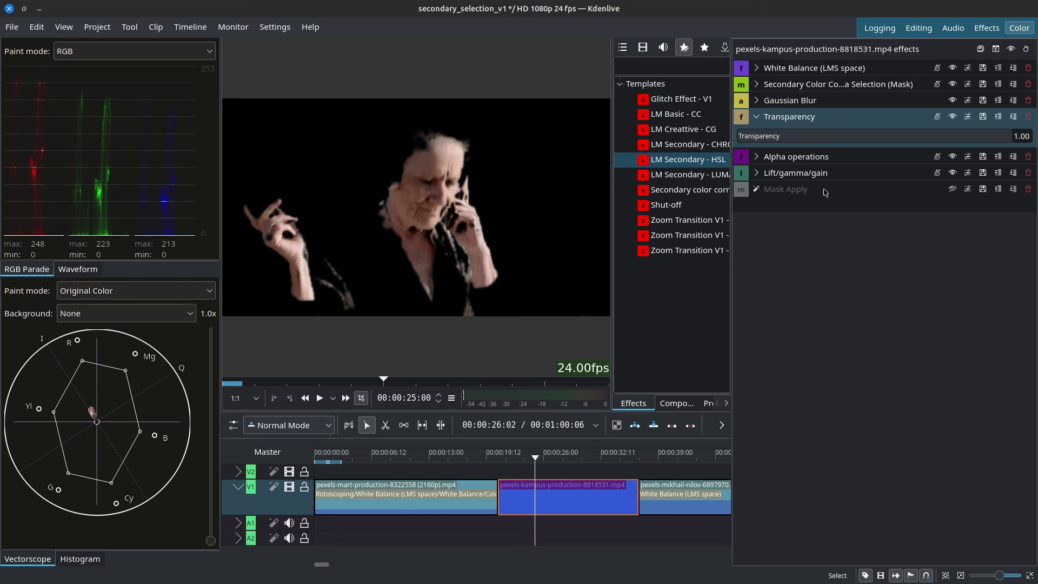
# Set Transparency to 0.54 after trying near zero, then expand Alpha operations
pyautogui.moveTo(825, 136); pyautogui.dragTo(749, 138)
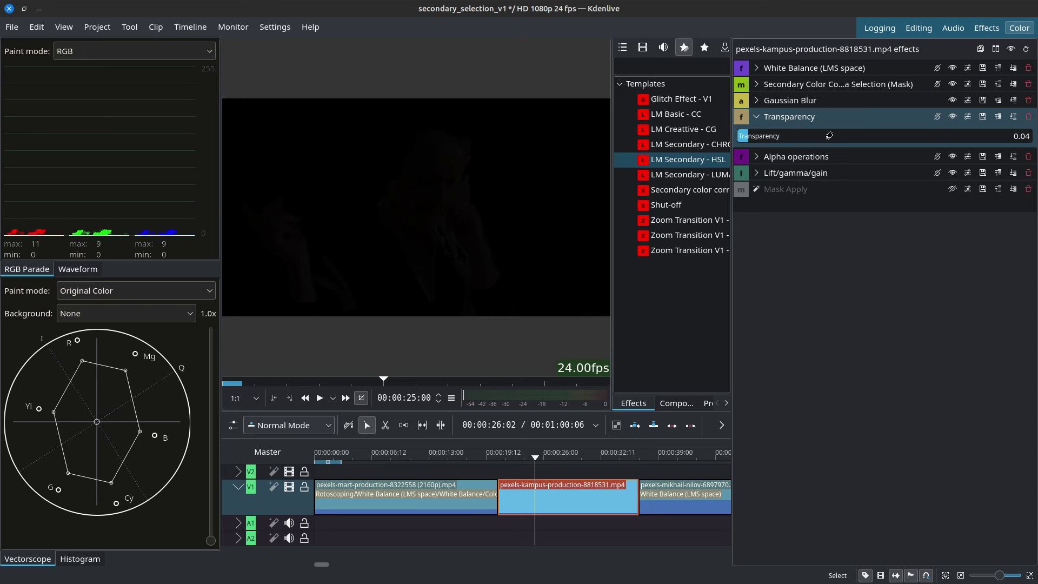
pyautogui.moveTo(823, 143); pyautogui.dragTo(887, 146)
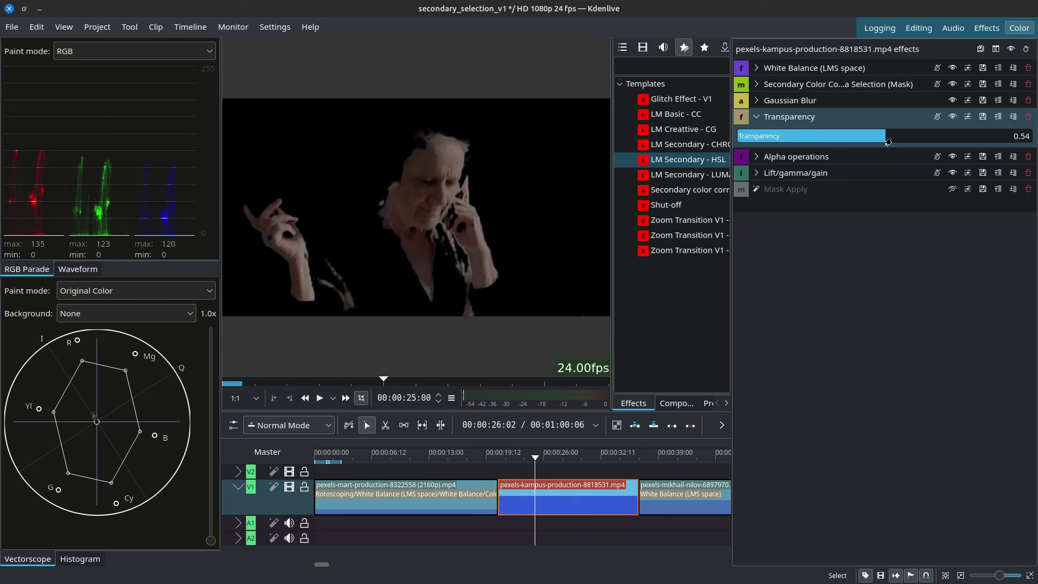
pyautogui.click(756, 116)
pyautogui.click(756, 133)
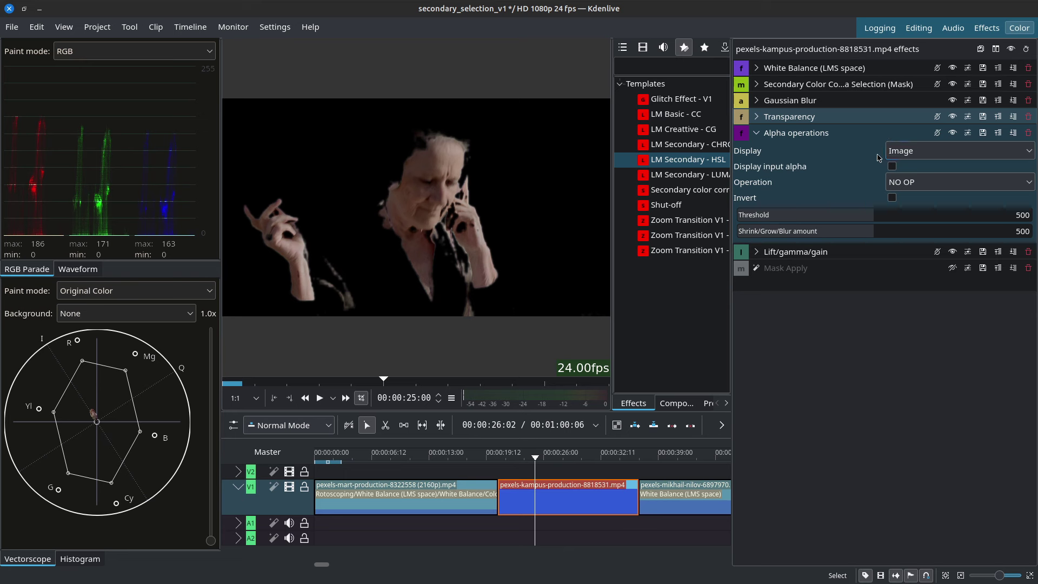
# Cycle the Alpha operations display through Gray + red, Selection on black and Selection on gray
pyautogui.click(913, 153)
pyautogui.click(918, 200)
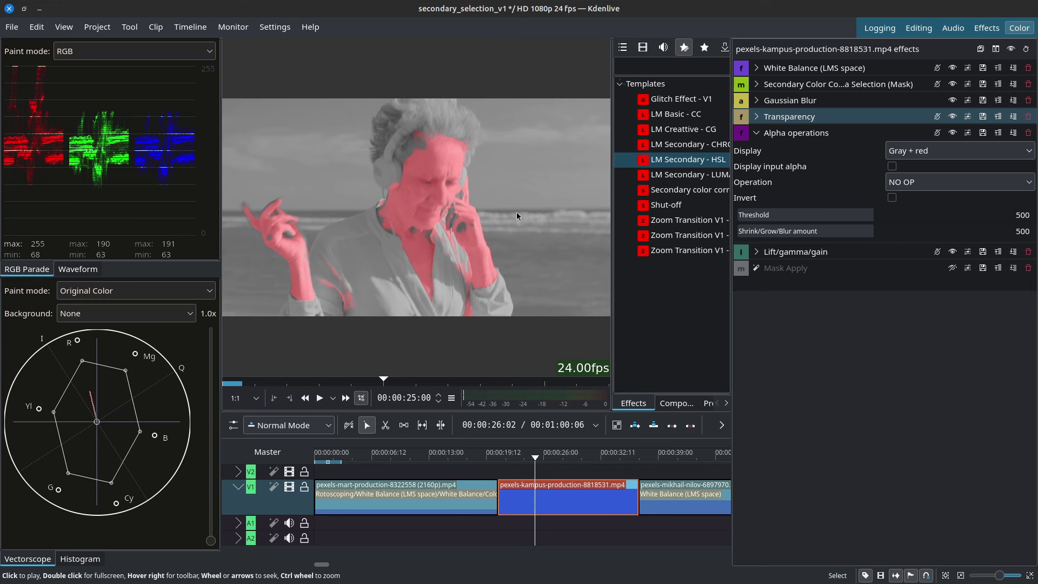
pyautogui.click(922, 154)
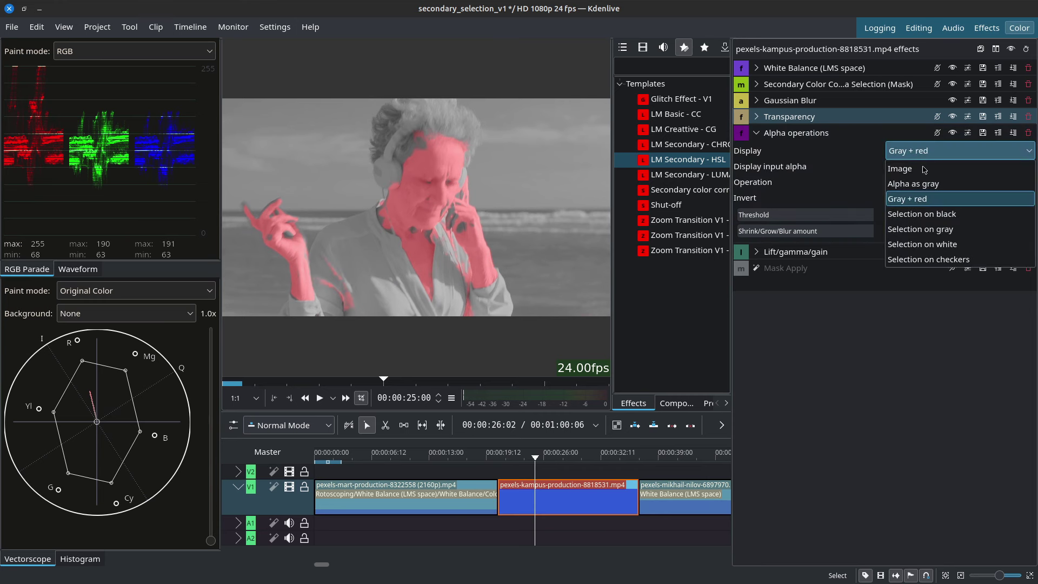
pyautogui.click(925, 214)
pyautogui.click(928, 151)
pyautogui.click(927, 227)
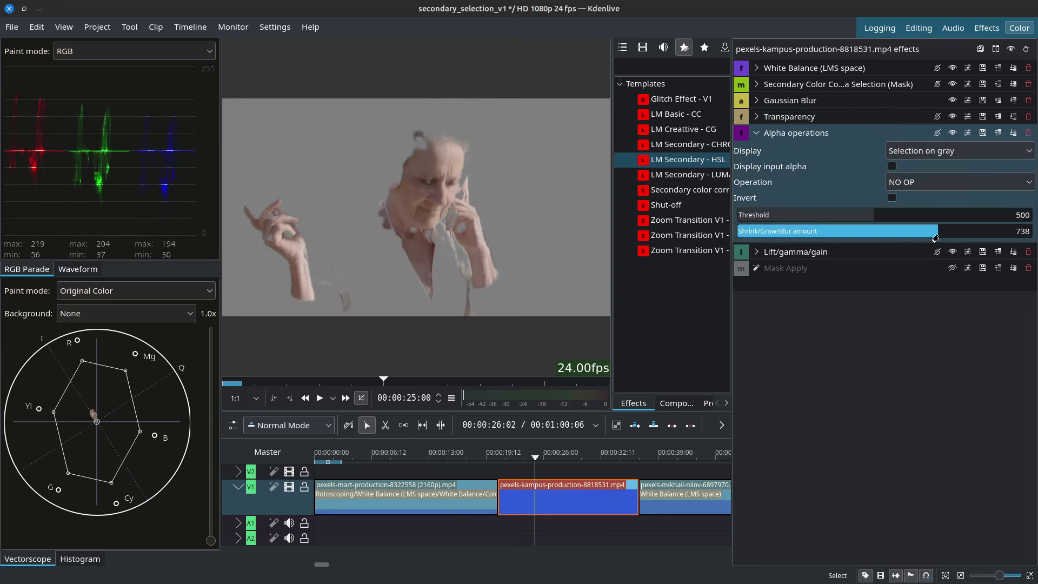
pyautogui.click(936, 225)
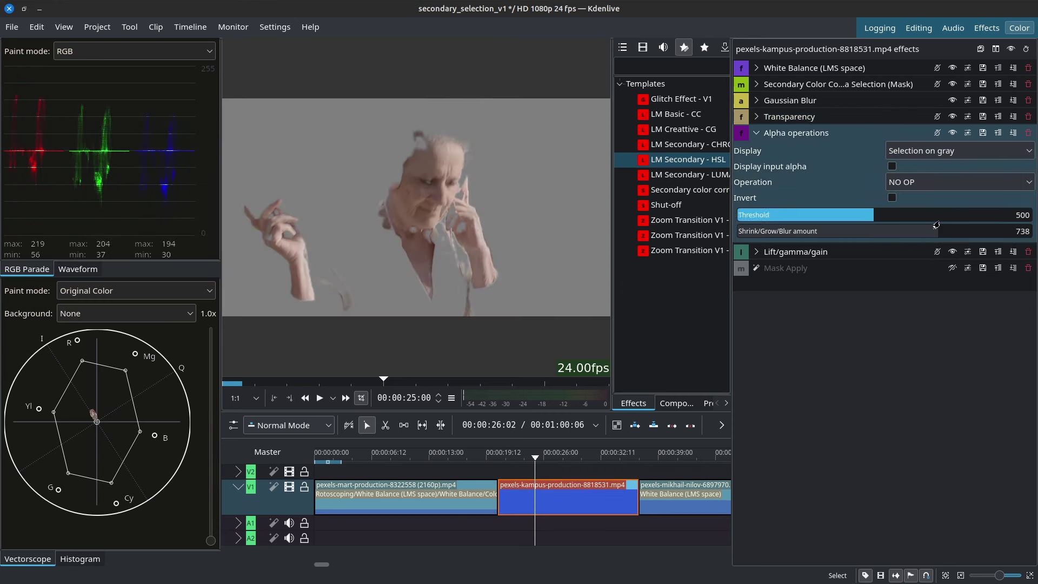
pyautogui.click(919, 151)
# Return the display to Image and set the alpha operation to Shrink hard after trying Grow hard
pyautogui.click(917, 169)
pyautogui.click(925, 182)
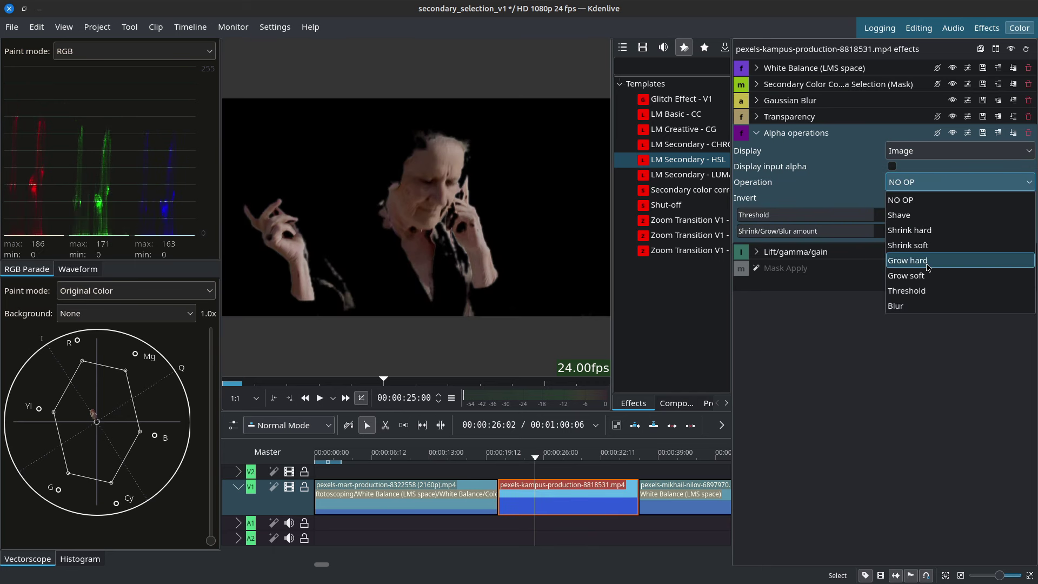
pyautogui.click(922, 261)
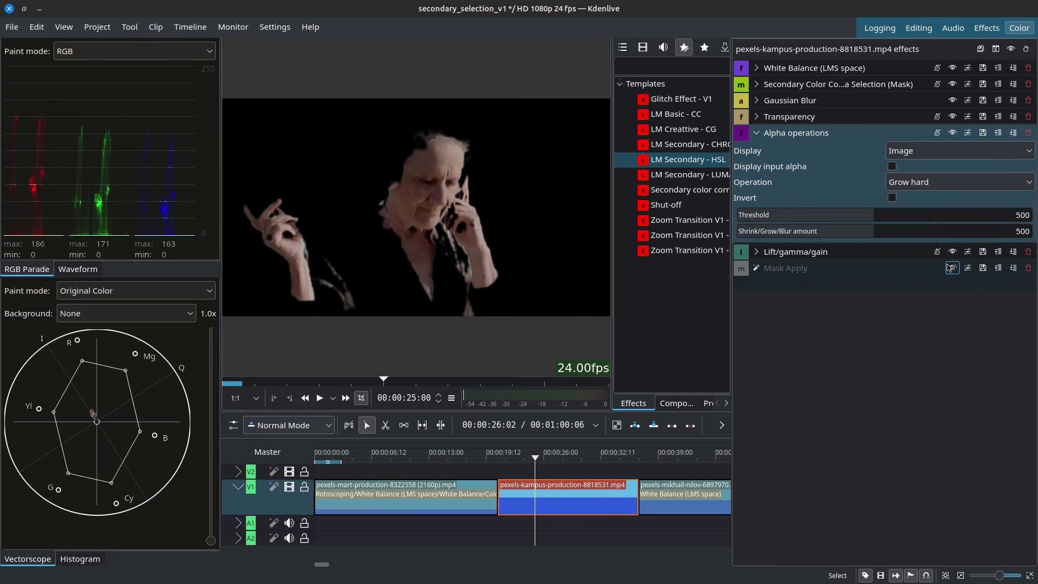
pyautogui.click(925, 183)
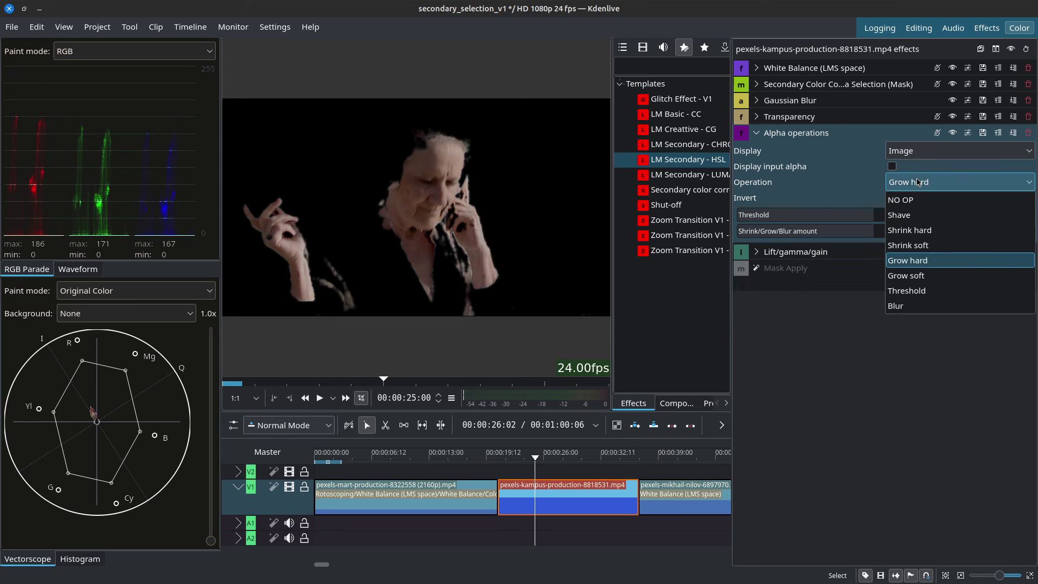
pyautogui.click(923, 231)
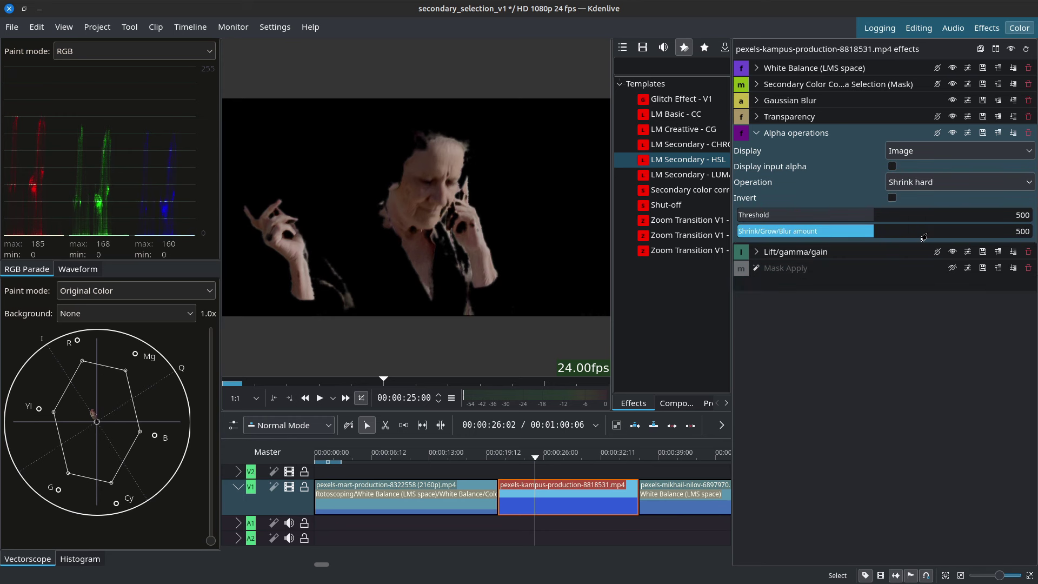
# Zoom into the monitor picture and toggle Alpha operations off and on to compare
pyautogui.moveTo(598, 132)
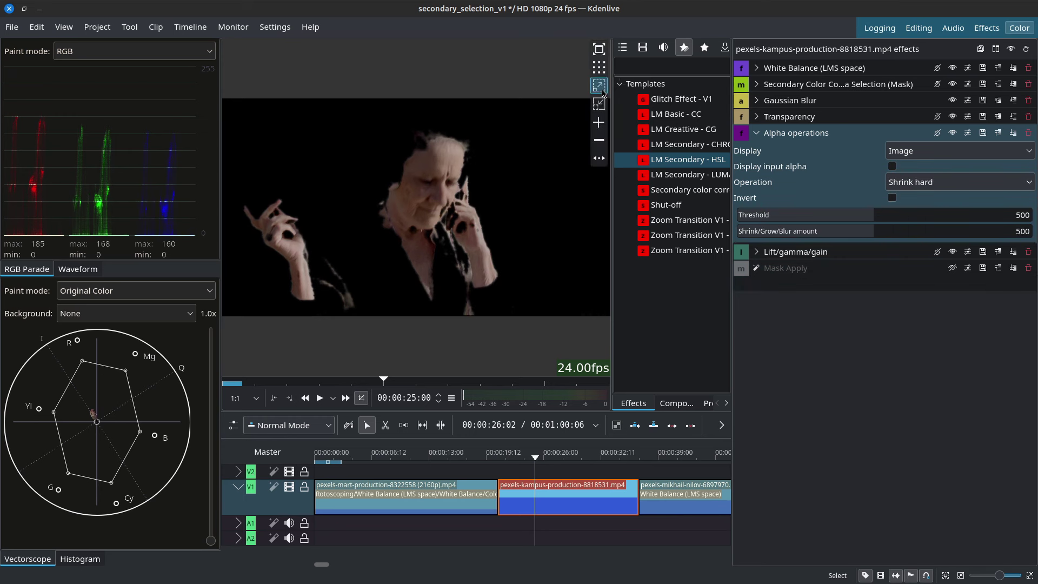
pyautogui.click(603, 93)
pyautogui.click(595, 93)
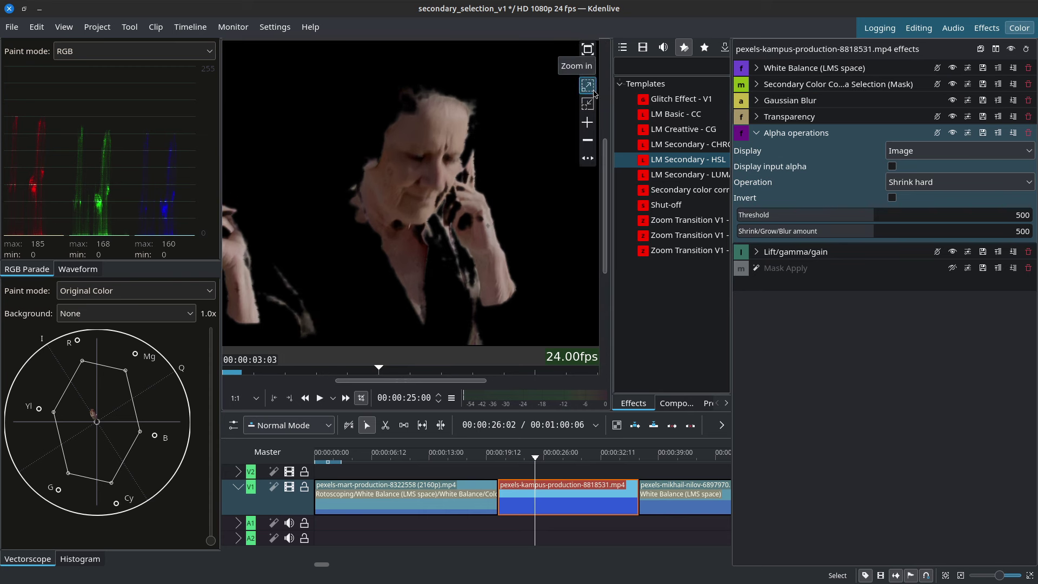
pyautogui.click(595, 93)
pyautogui.moveTo(604, 205); pyautogui.dragTo(517, 234)
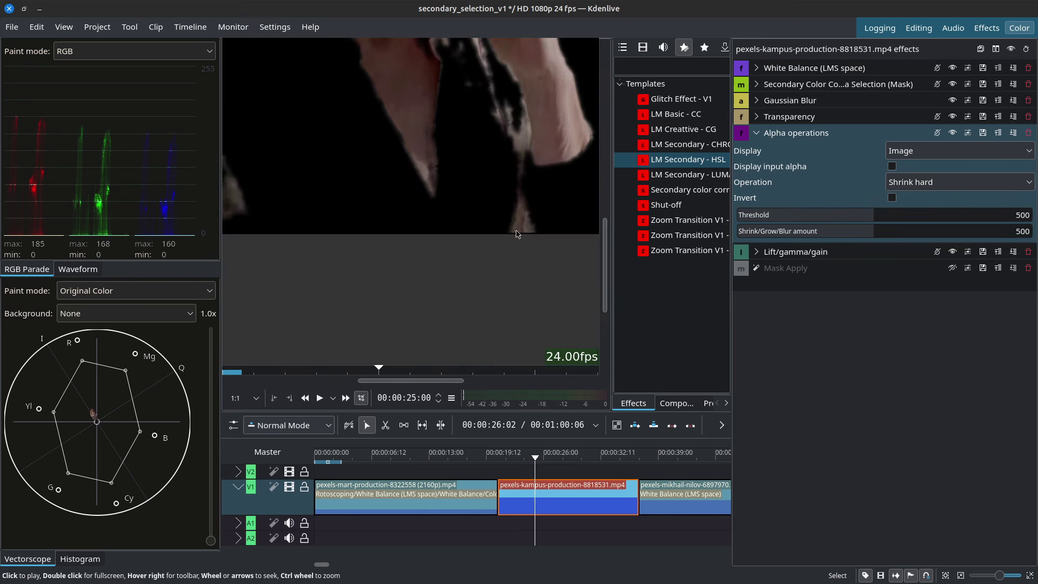
pyautogui.keyDown('ctrl'); pyautogui.scroll(2, 517, 234); pyautogui.keyUp('ctrl')
pyautogui.click(952, 132)
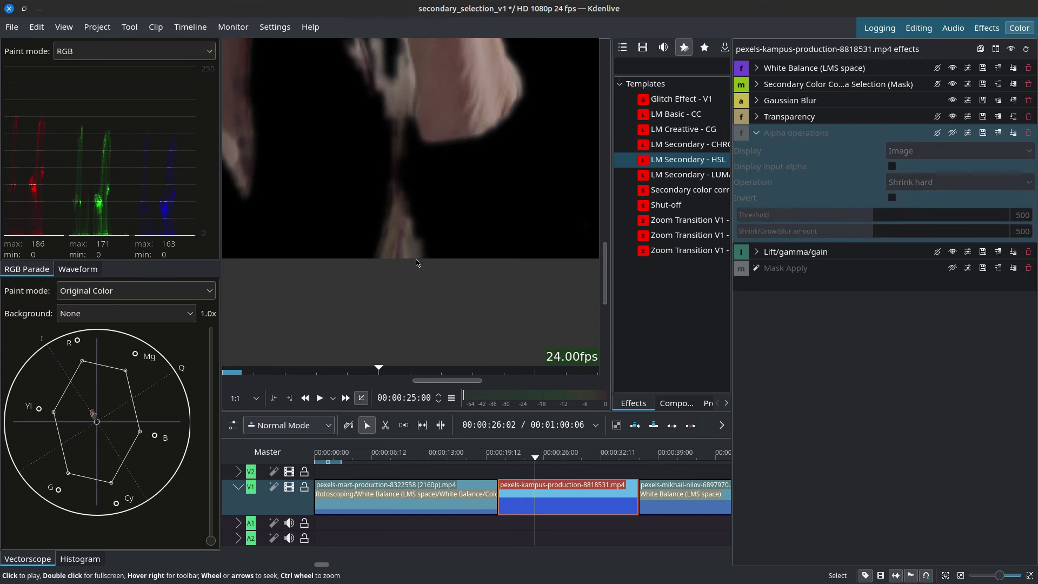
pyautogui.click(953, 133)
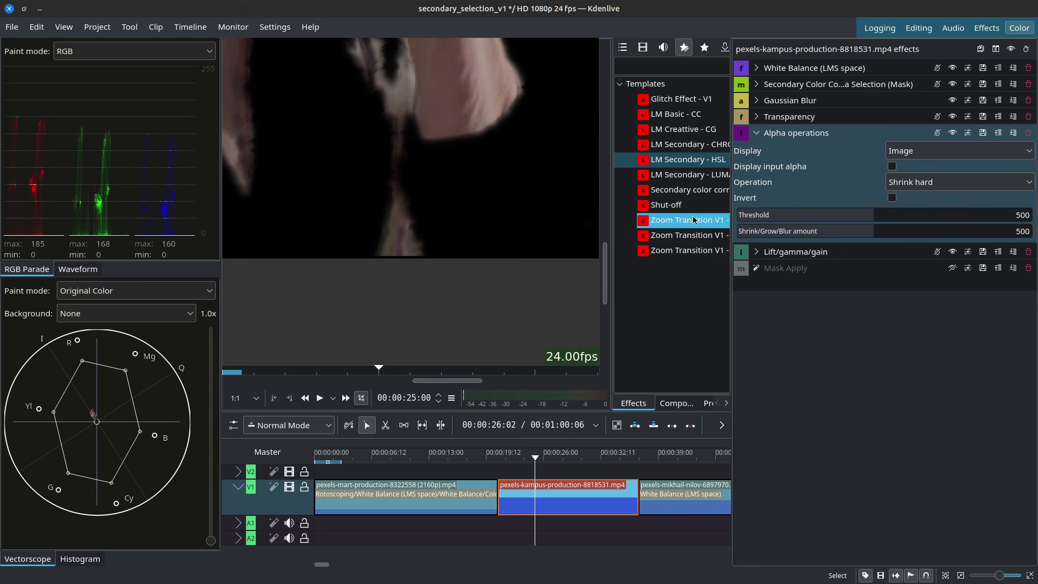
# Set the alpha operation to Blur, after trying Grow soft, with amount 105
pyautogui.click(908, 184)
pyautogui.click(948, 282)
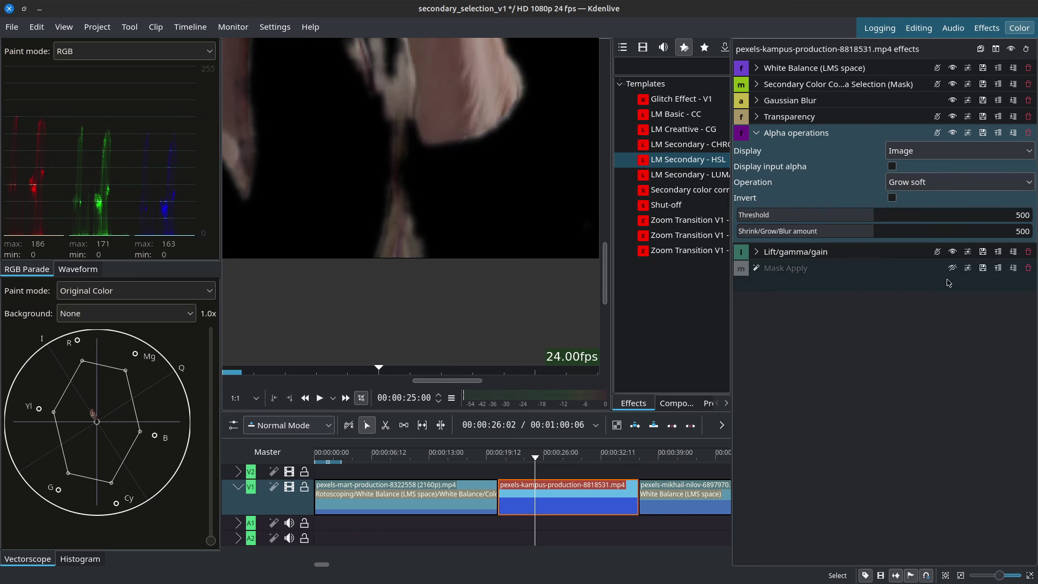
pyautogui.click(951, 183)
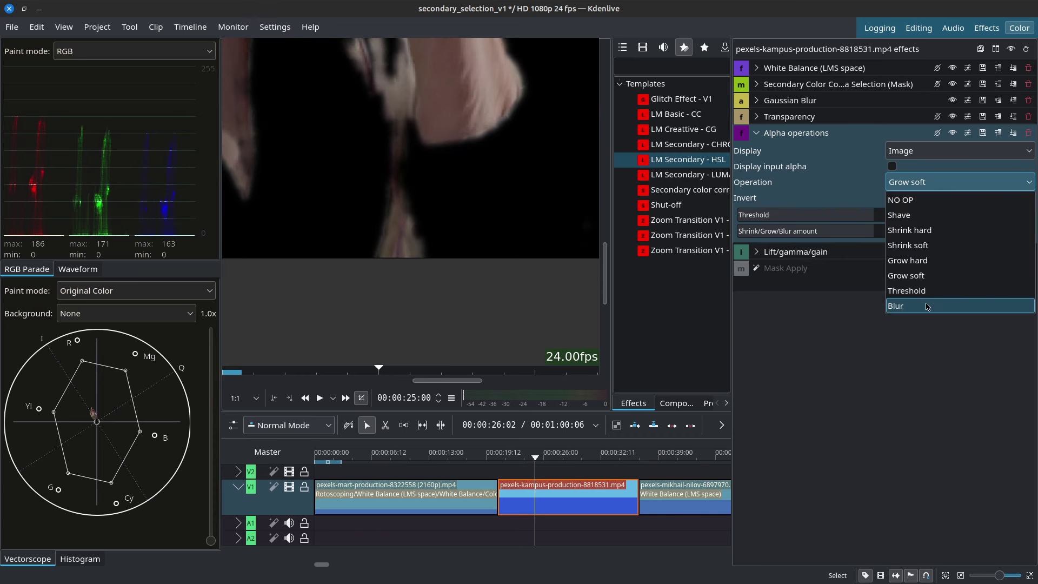
pyautogui.click(928, 305)
pyautogui.moveTo(854, 231); pyautogui.dragTo(762, 242)
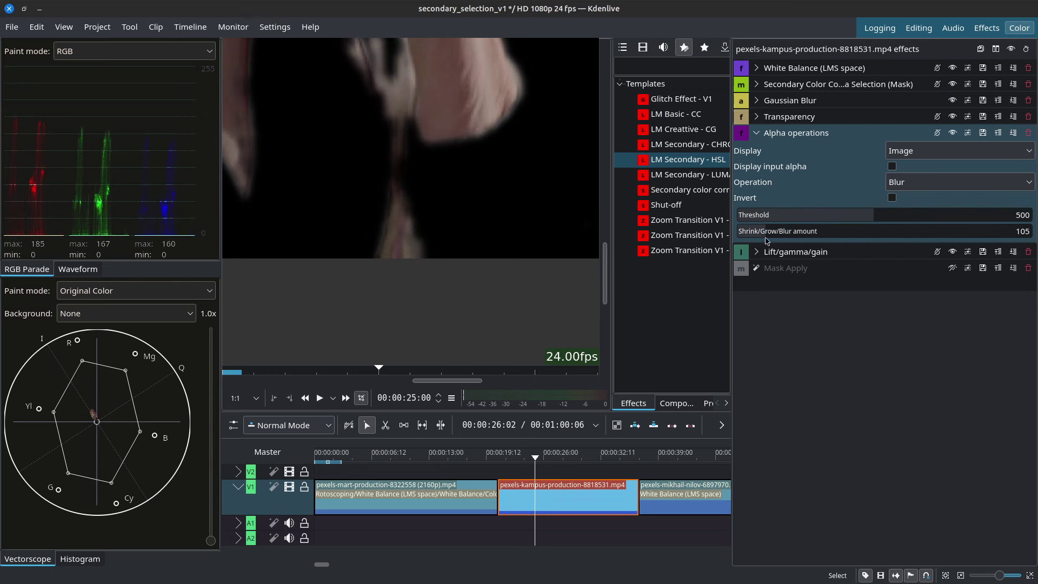
pyautogui.click(941, 182)
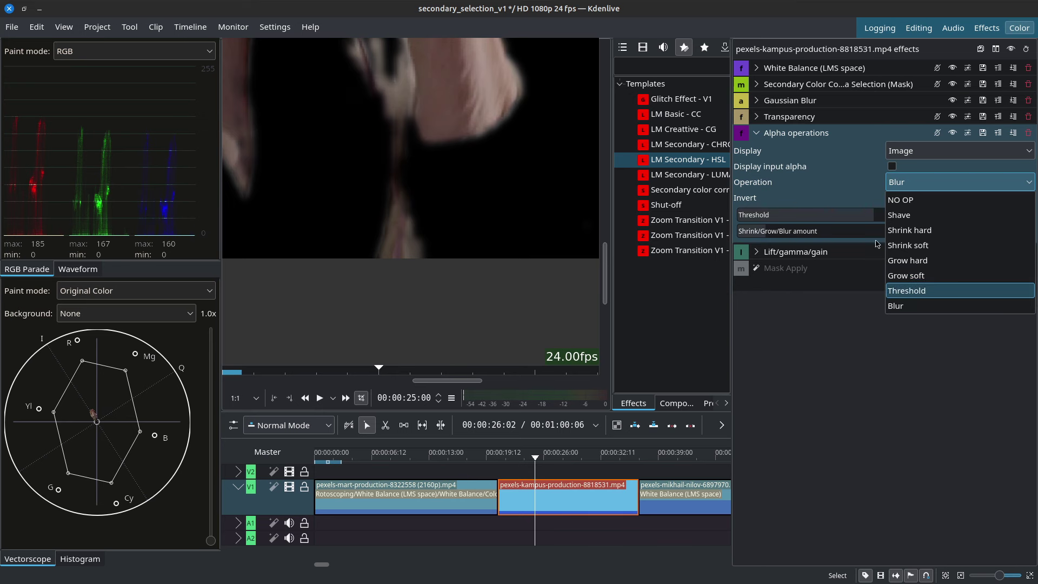
# Try the Threshold alpha operation, then settle on Blur with amount 28
pyautogui.click(924, 291)
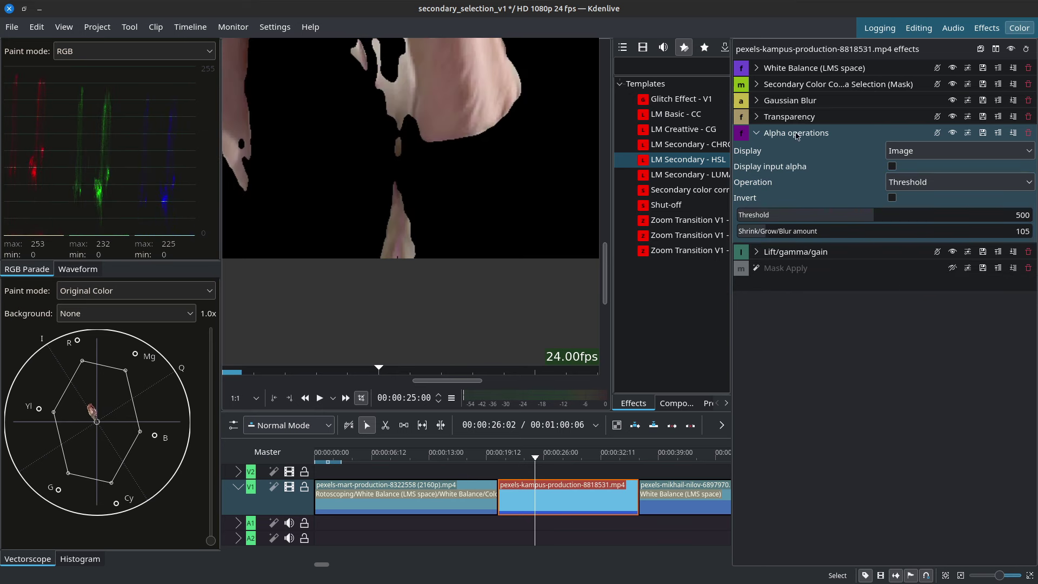
pyautogui.click(588, 104)
pyautogui.click(588, 107)
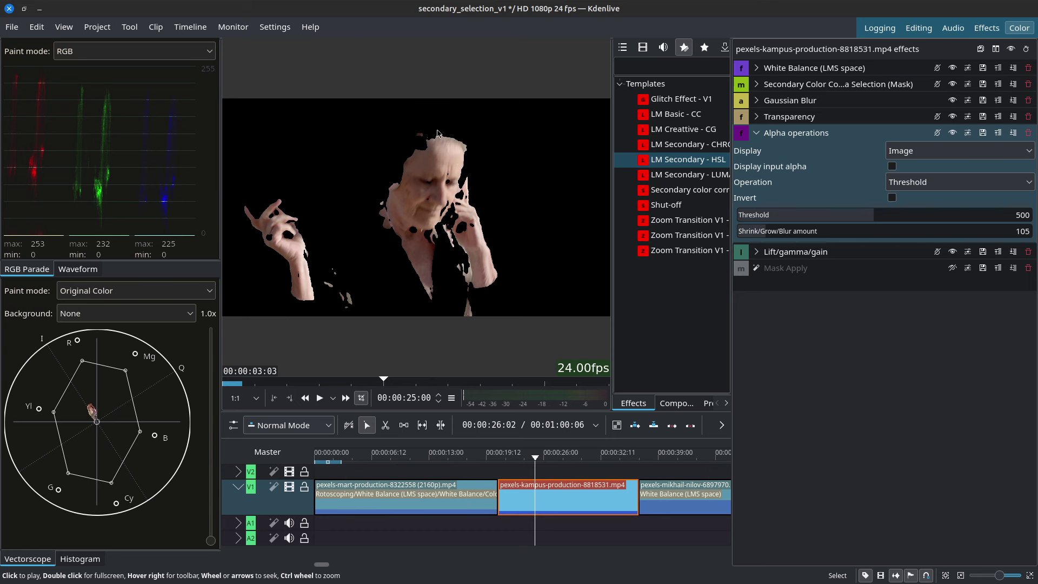
pyautogui.moveTo(858, 223)
pyautogui.mouseDown()
pyautogui.moveTo(762, 219)
pyautogui.moveTo(842, 215)
pyautogui.mouseUp()
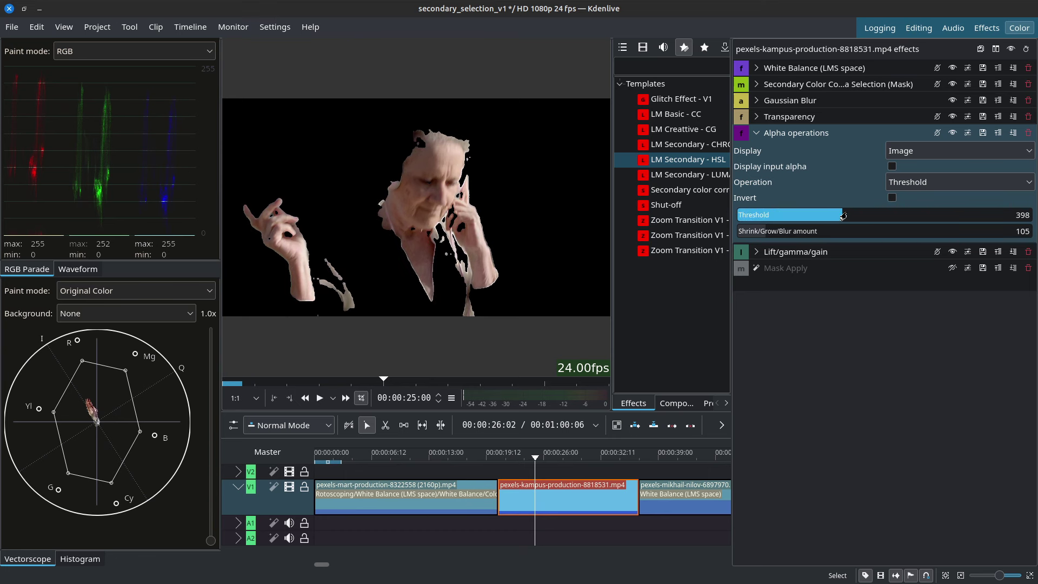
pyautogui.click(919, 182)
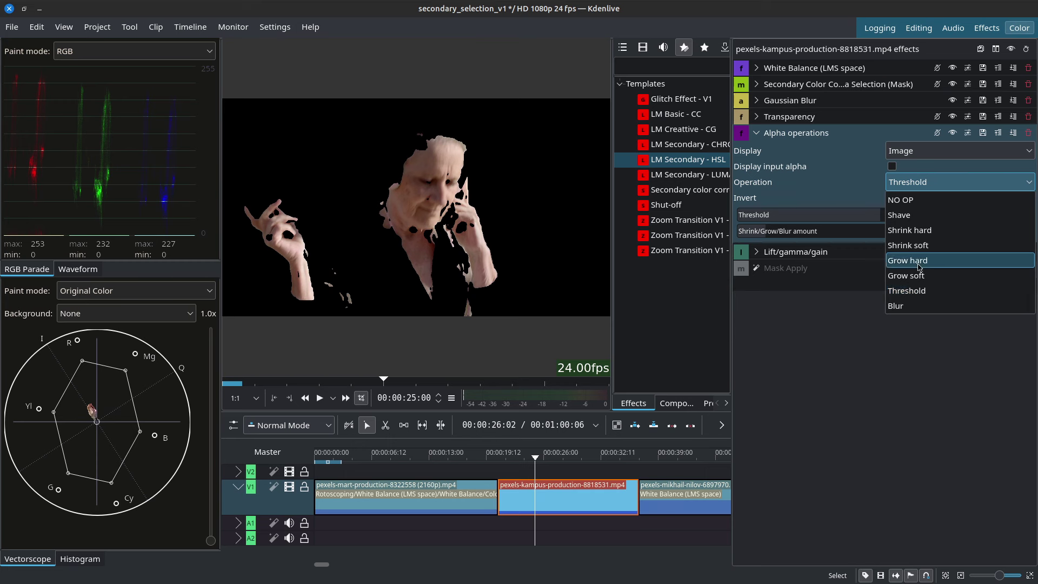
pyautogui.click(916, 306)
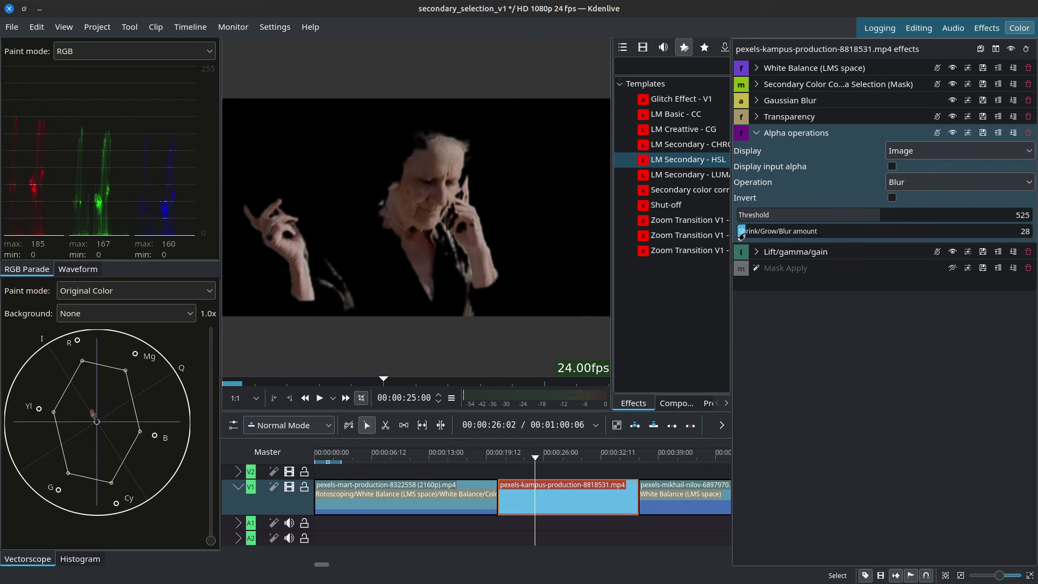
# Compare the preview with Transparency and Mask Apply toggled, leaving Mask Apply enabled
pyautogui.click(755, 132)
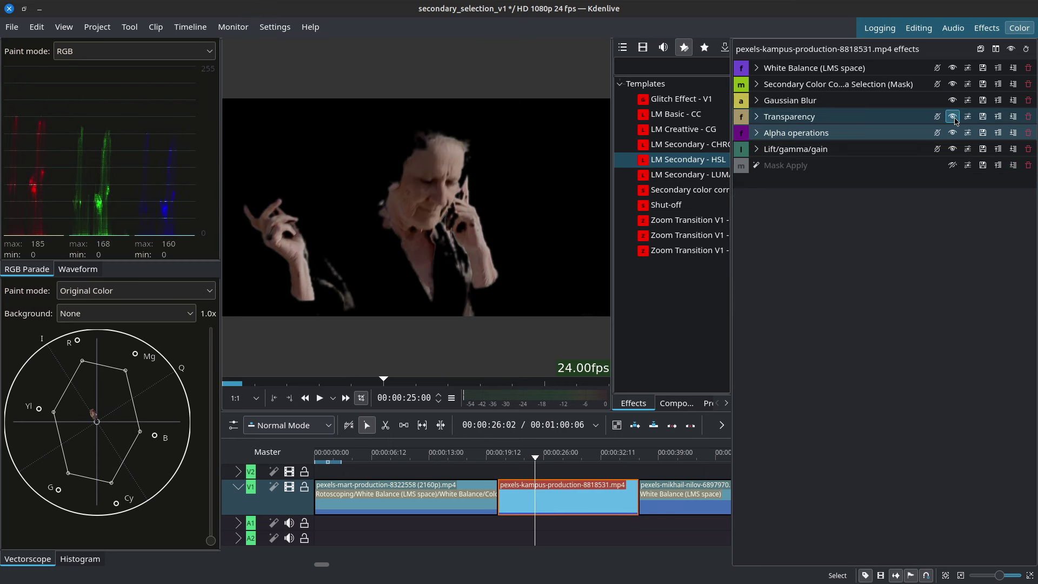
pyautogui.click(954, 118)
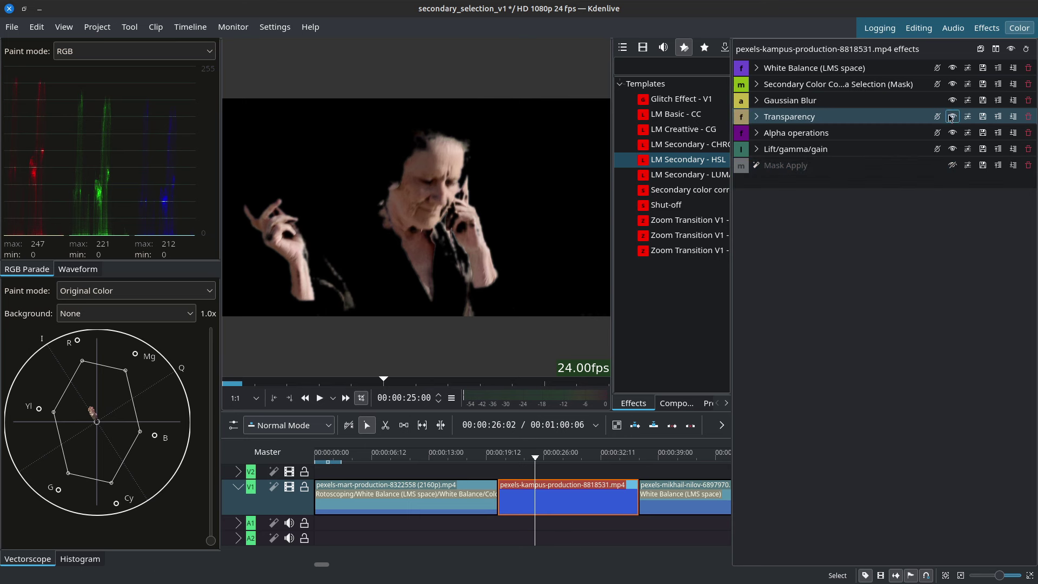
pyautogui.click(953, 166)
pyautogui.click(953, 166)
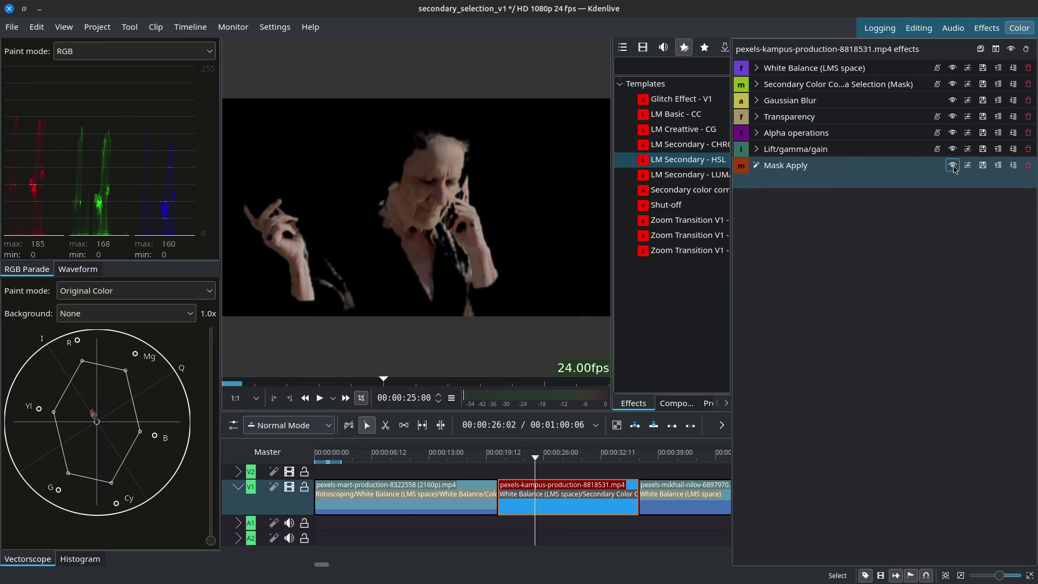
pyautogui.click(756, 149)
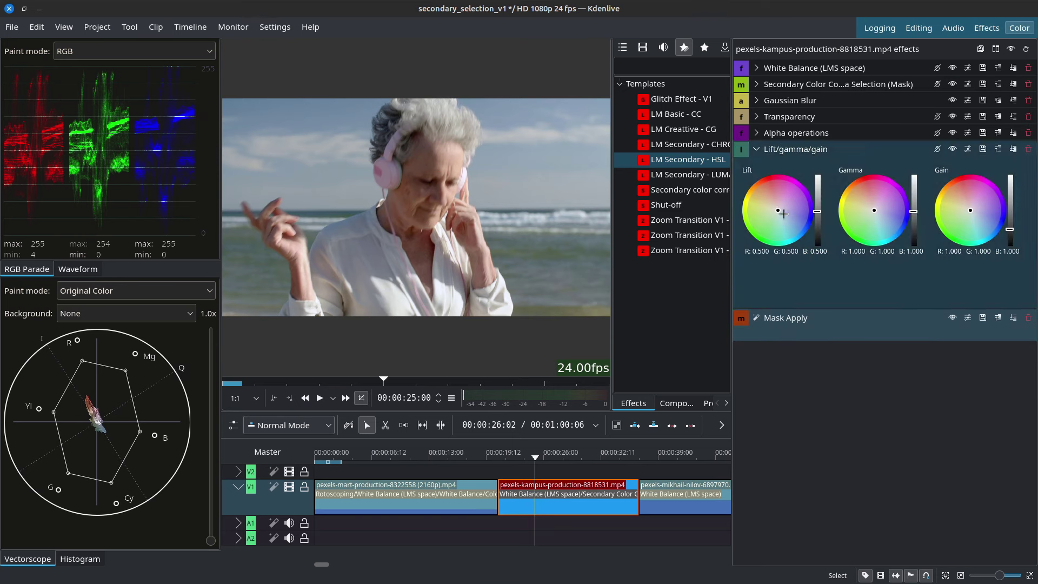
# Try shifting the Lift and Gamma wheels, undoing the lift change so it stays neutral
pyautogui.moveTo(776, 211); pyautogui.dragTo(795, 219)
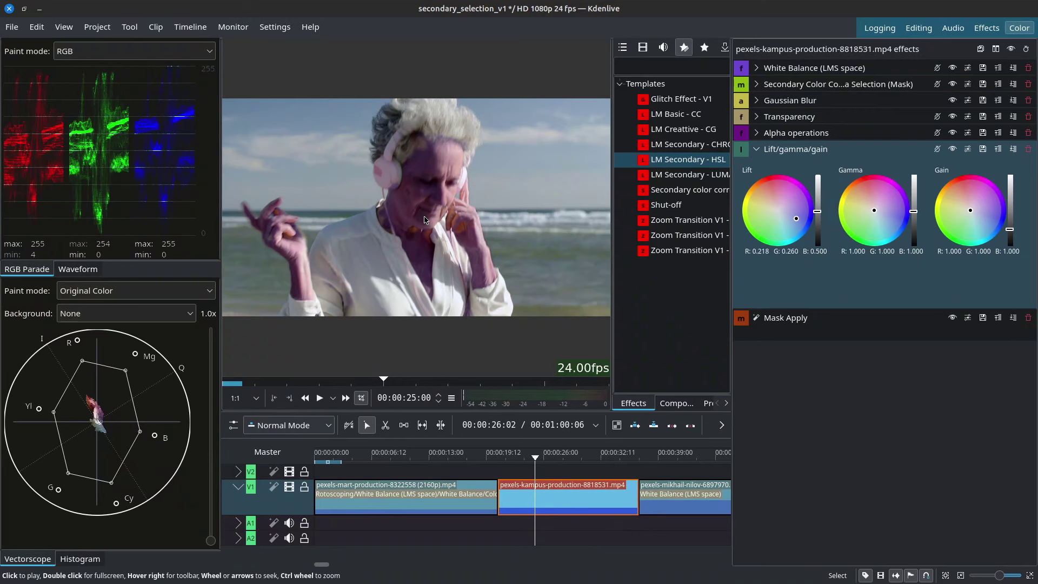
pyautogui.hotkey('ctrl', 'z')
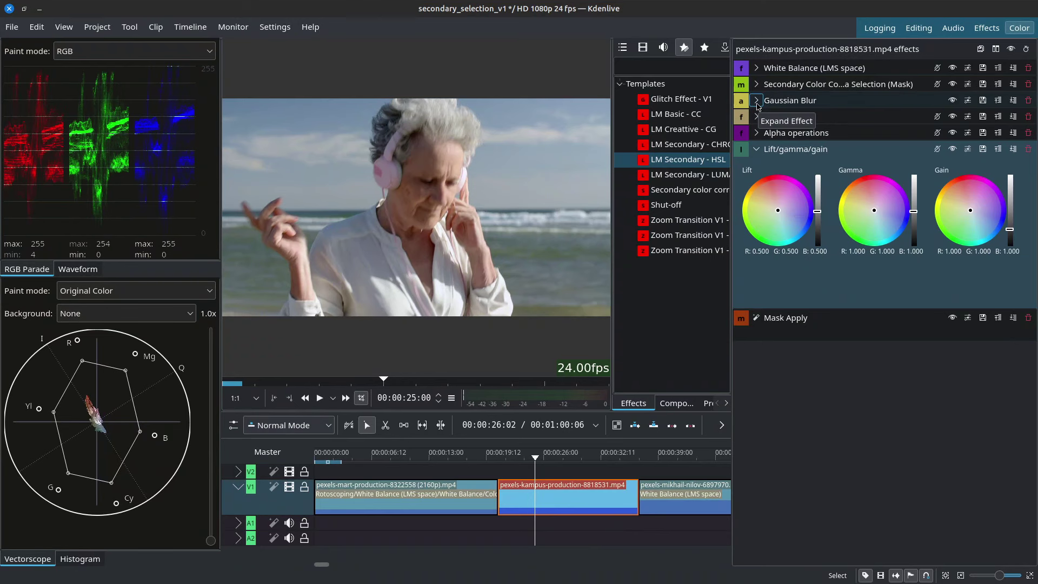
pyautogui.moveTo(871, 208); pyautogui.dragTo(872, 205)
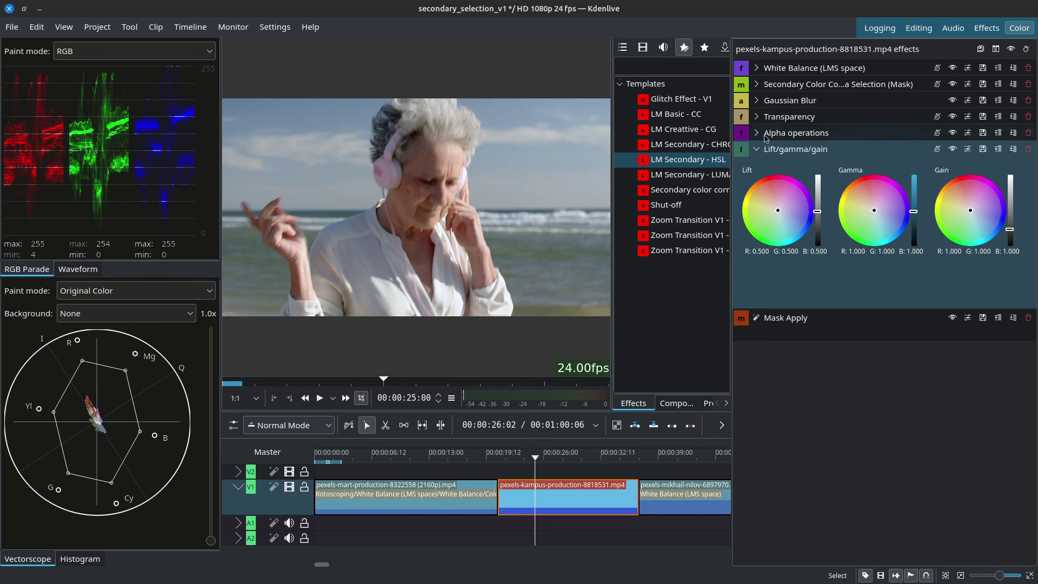
# Search the video effects library for 'roto' and expand the Alpha, Mask and Keying category
pyautogui.click(757, 149)
pyautogui.click(670, 66)
pyautogui.write('roto')
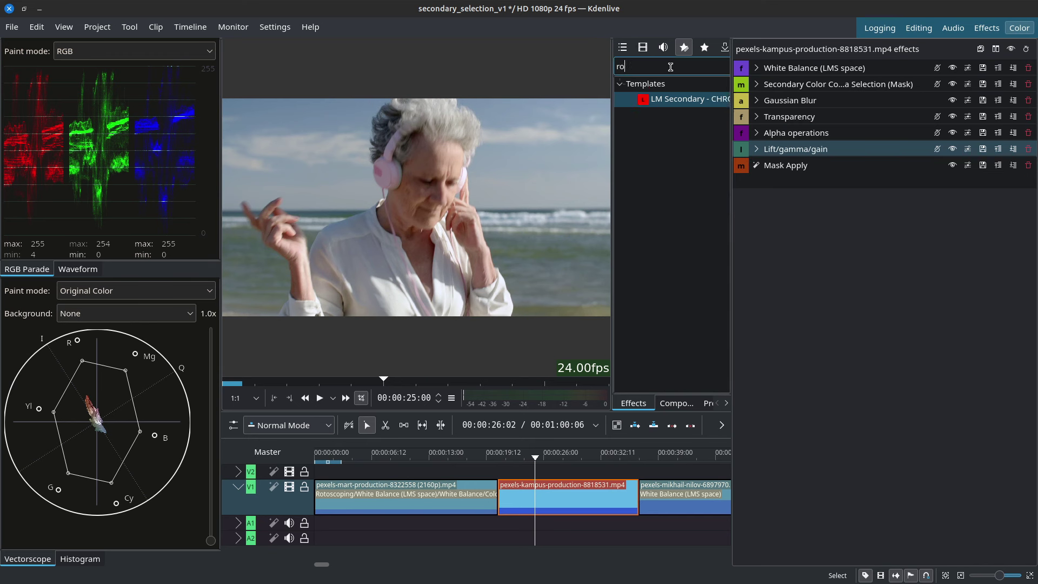
pyautogui.click(643, 47)
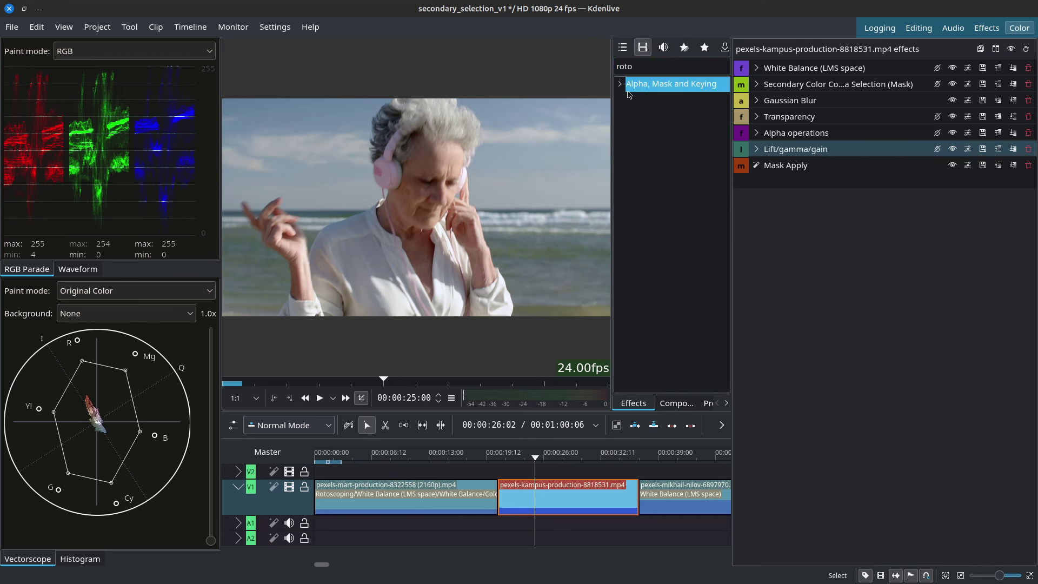
pyautogui.moveTo(613, 86); pyautogui.dragTo(557, 86)
pyautogui.click(565, 84)
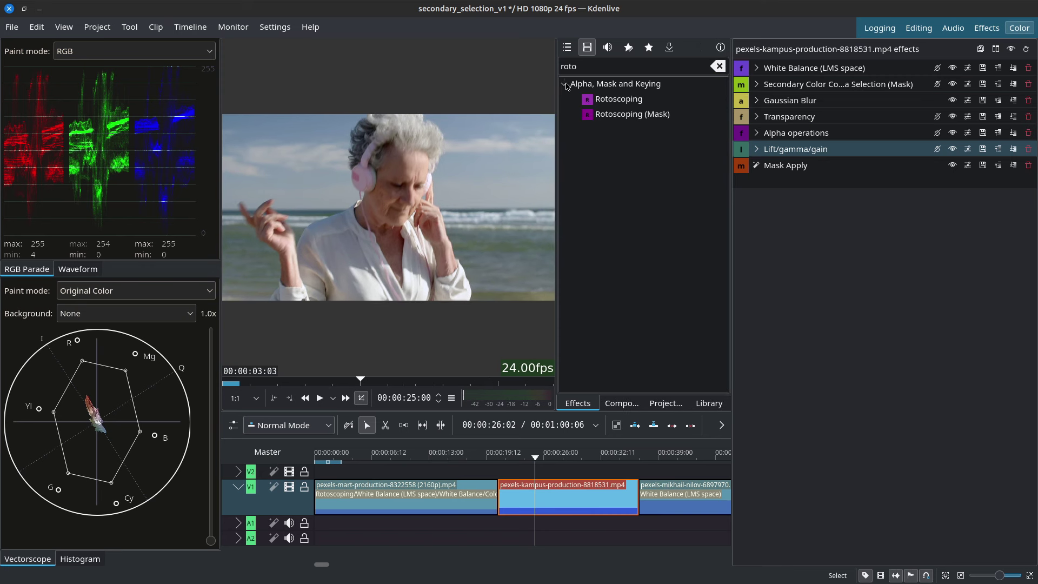
# Add the Rotoscoping effect to the clip's stack beside the secondary colour selection
pyautogui.click(627, 100)
pyautogui.click(598, 116)
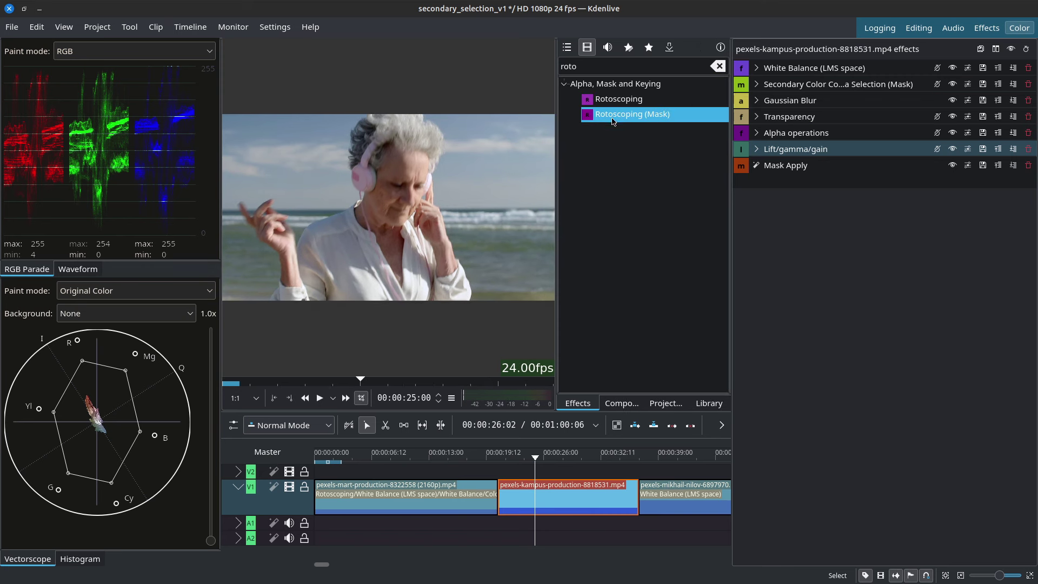
pyautogui.moveTo(658, 118); pyautogui.dragTo(839, 88)
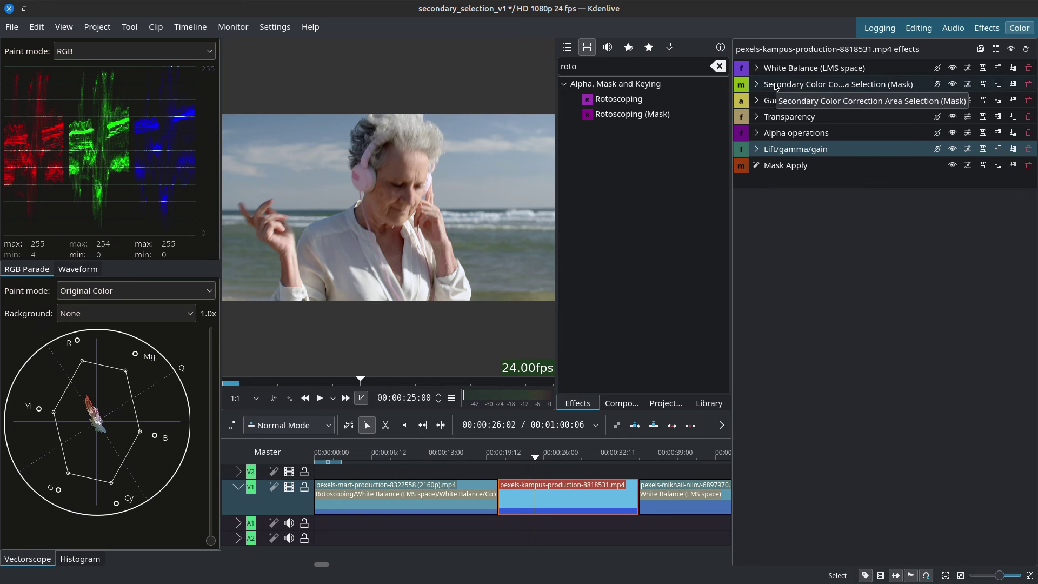
pyautogui.click(615, 106)
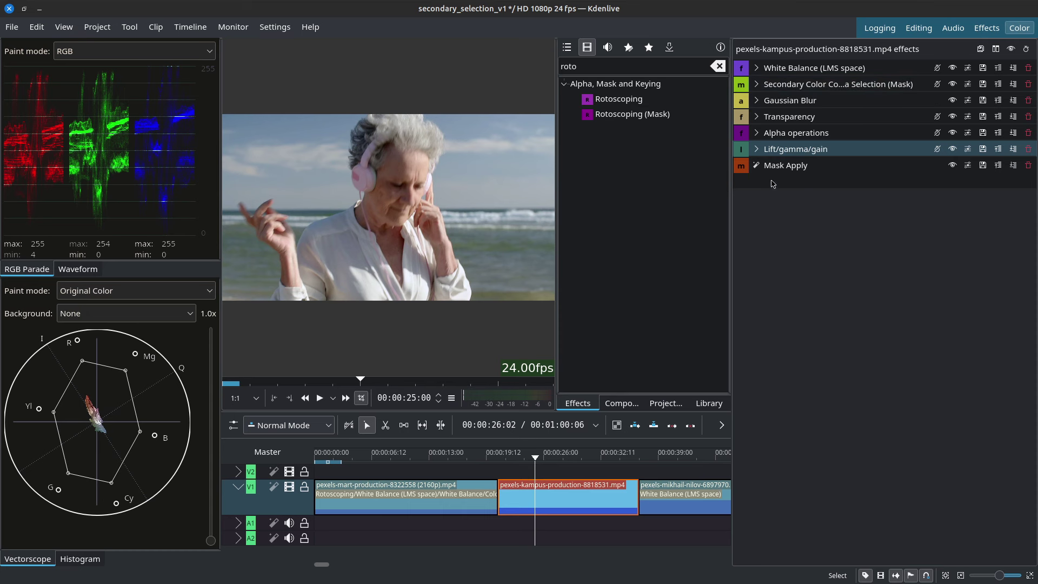
pyautogui.moveTo(616, 99); pyautogui.dragTo(808, 95)
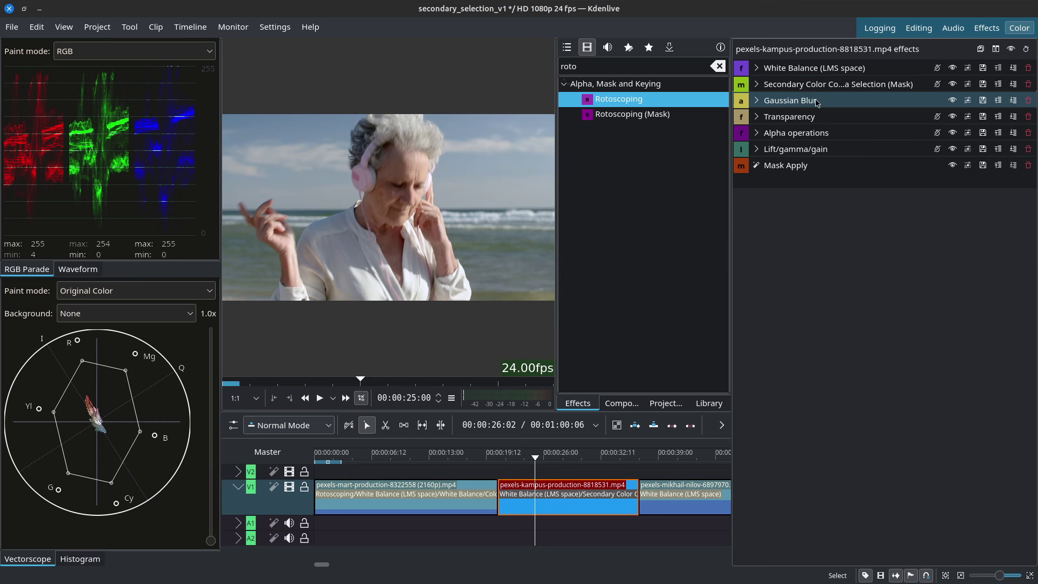
# Draw a closed rotoscoping polygon around the woman's head, face and shoulder
pyautogui.click(352, 217)
pyautogui.click(371, 168)
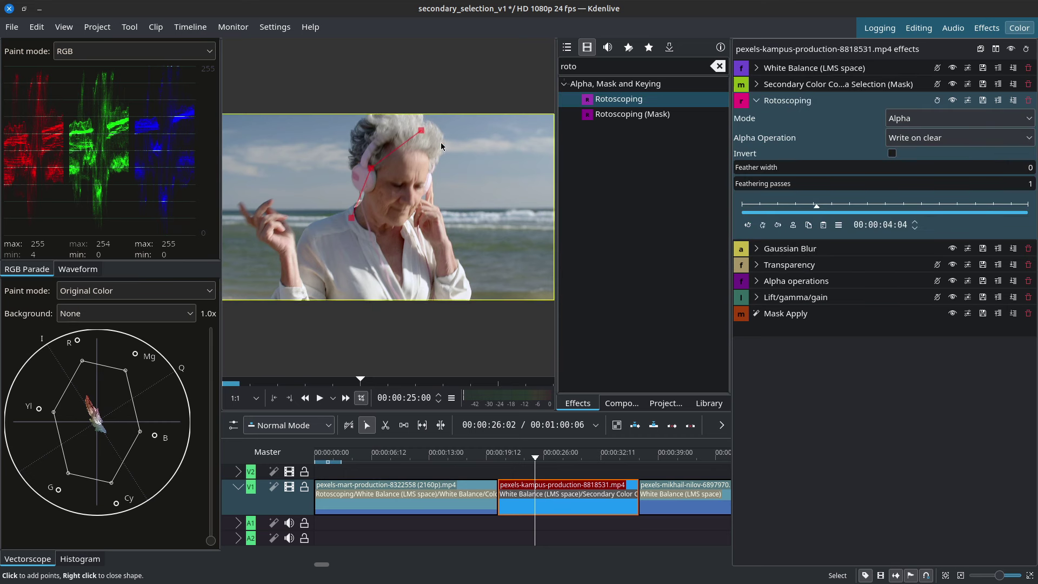
pyautogui.click(441, 144)
pyautogui.click(446, 184)
pyautogui.click(462, 250)
pyautogui.click(467, 281)
pyautogui.click(385, 279)
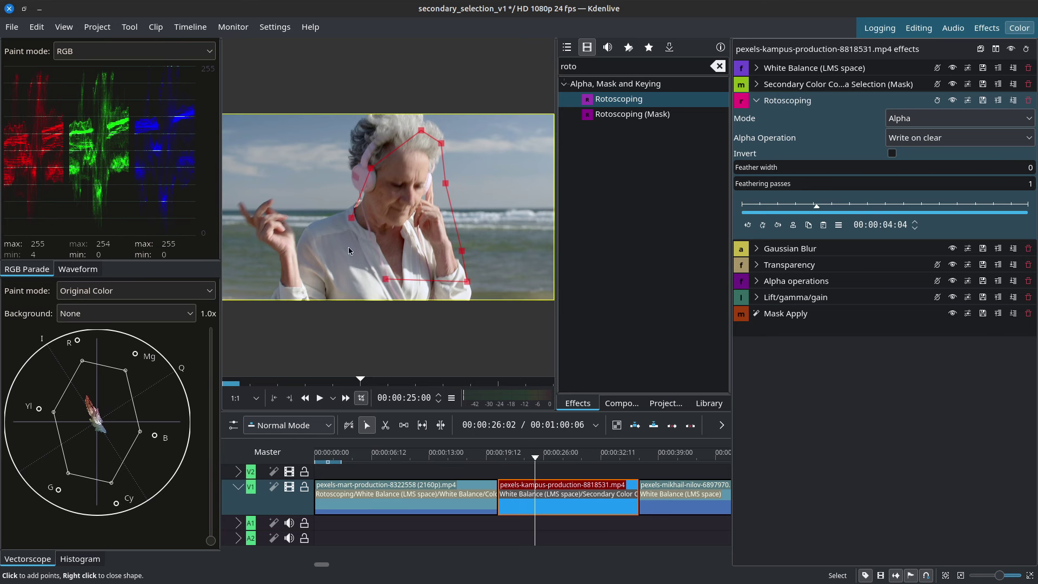
pyautogui.click(349, 247)
pyautogui.rightClick(352, 238)
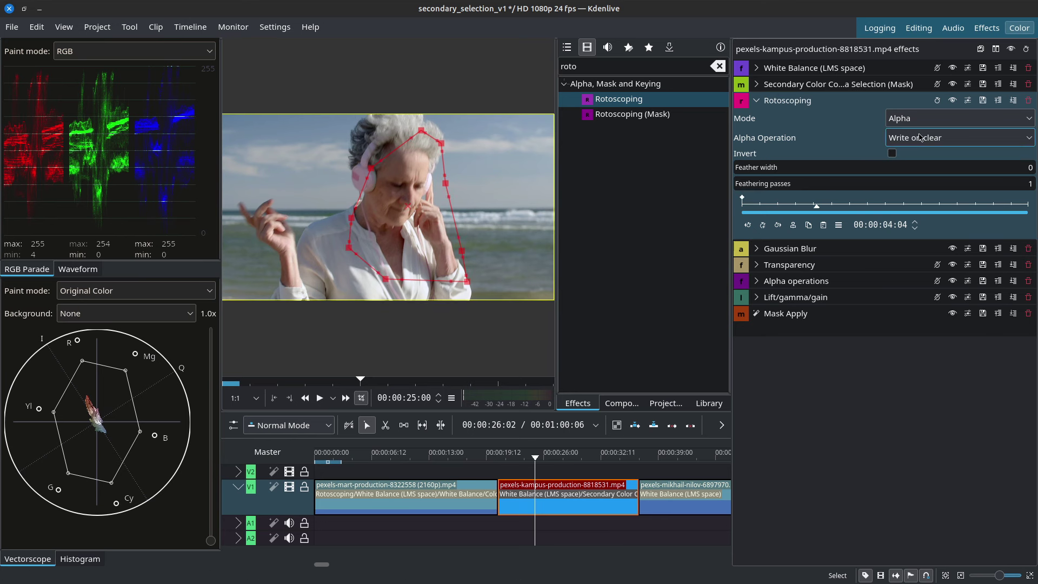
# Set the Rotoscoping Alpha Operation to Minimum and compare the result with rotoscoping toggled
pyautogui.click(952, 314)
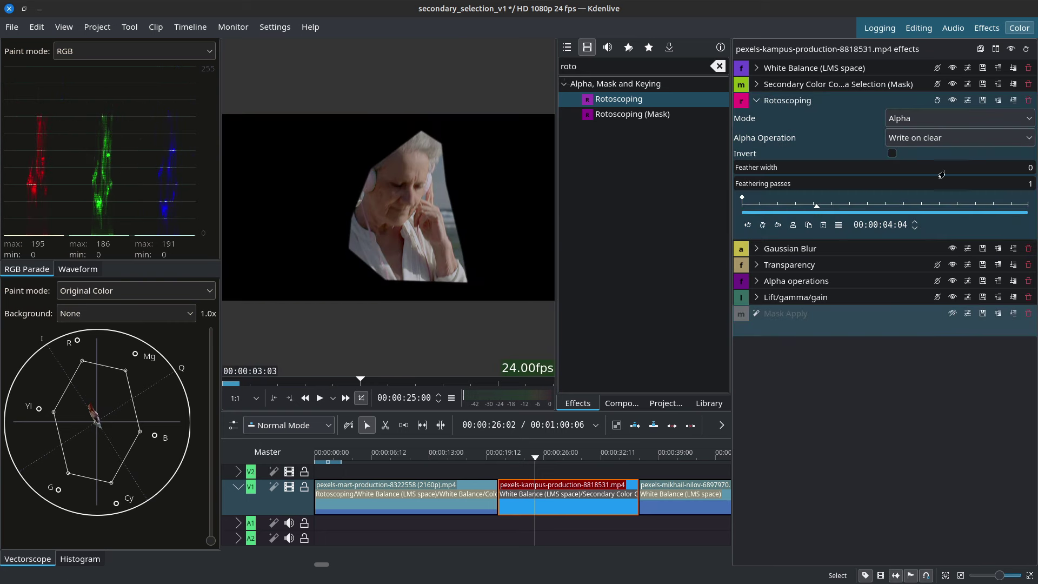
pyautogui.click(942, 138)
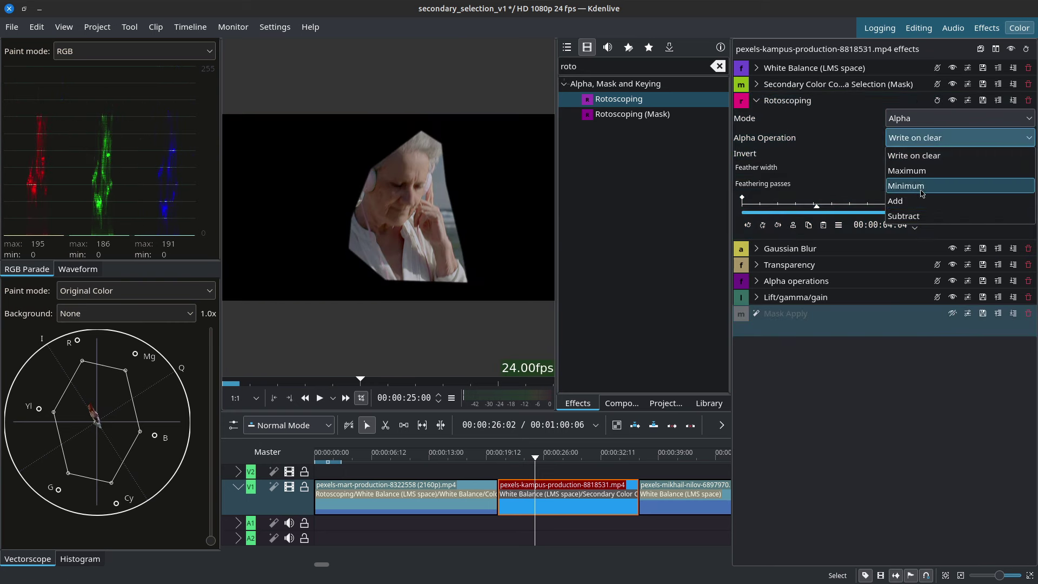
pyautogui.click(920, 190)
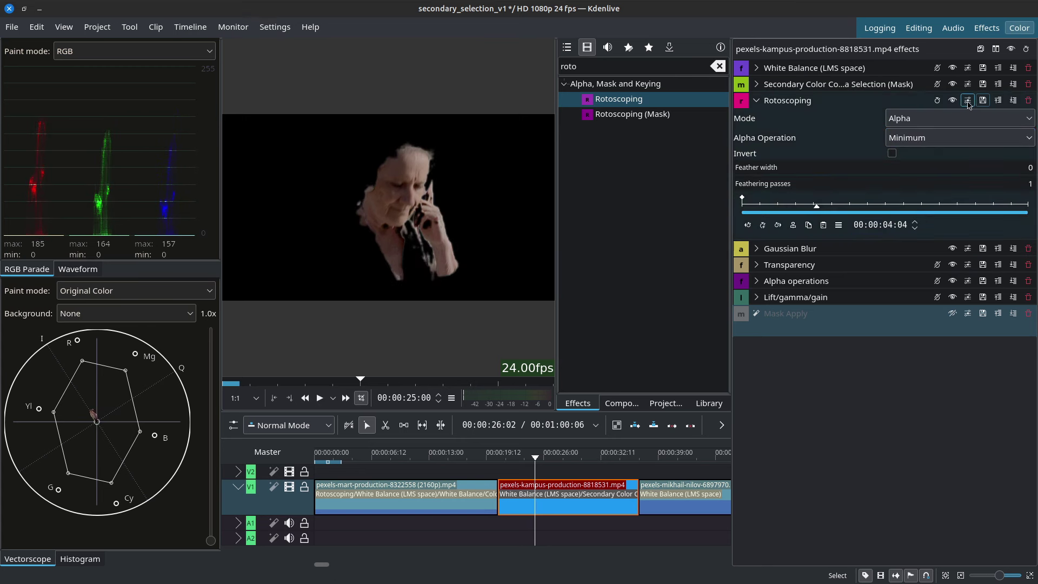
pyautogui.click(952, 100)
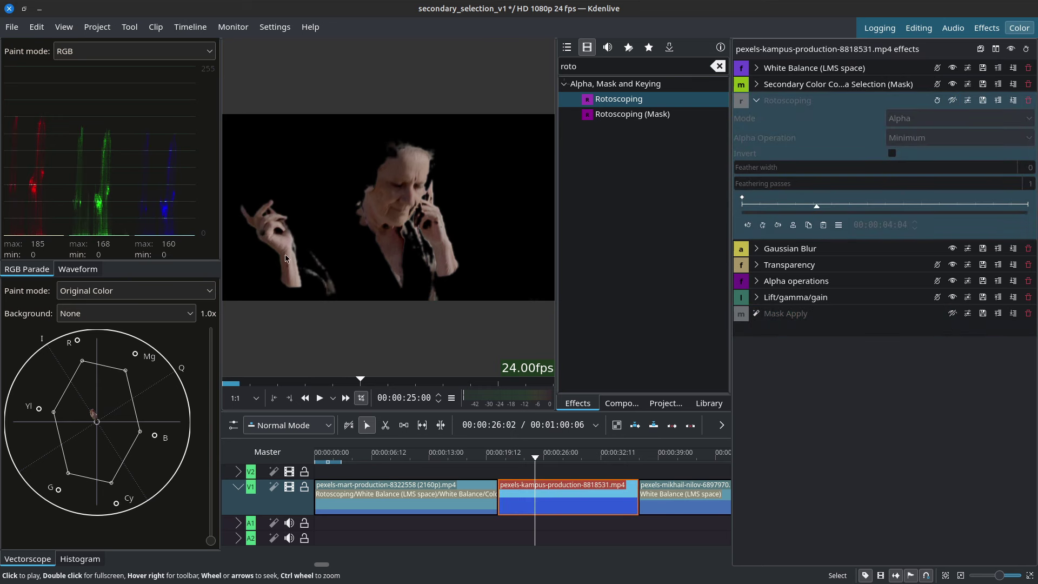
pyautogui.click(952, 100)
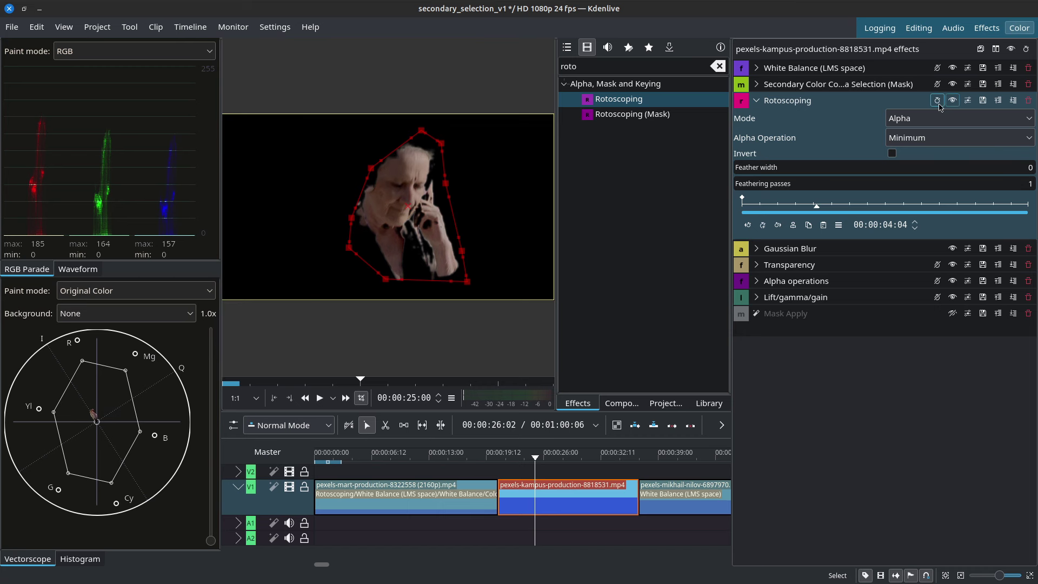
pyautogui.click(937, 100)
# Delete the secondary colour, masking and Lift/gamma/gain effects, keeping only White Balance
pyautogui.click(756, 100)
pyautogui.click(718, 66)
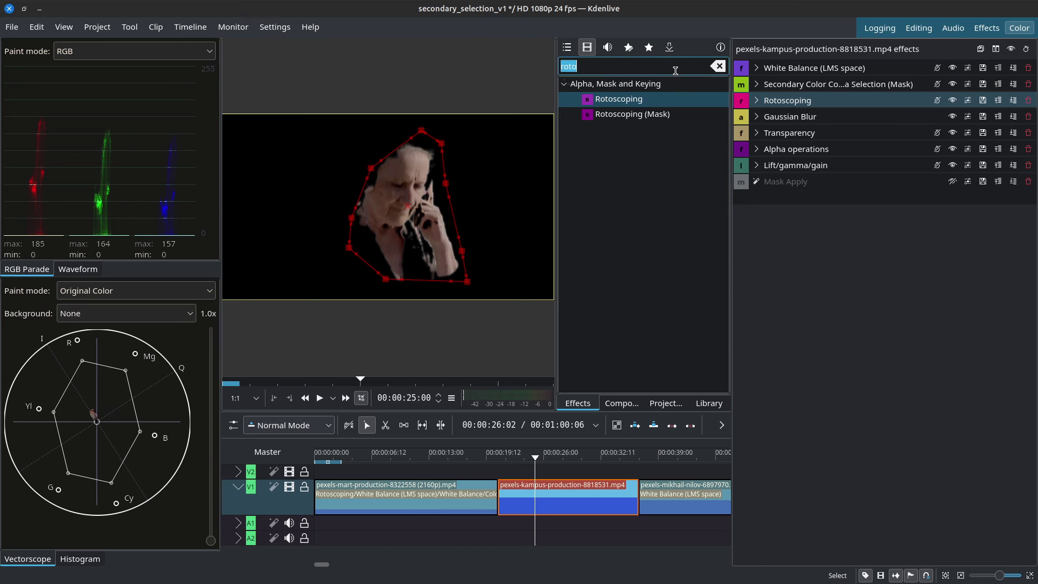
pyautogui.write('alpha')
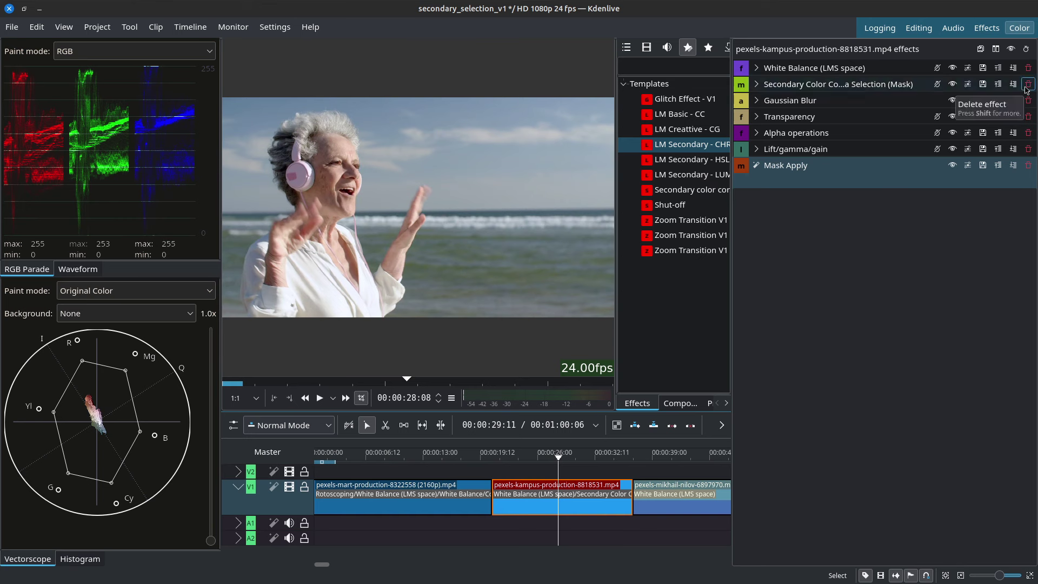
pyautogui.click(1028, 84)
pyautogui.click(1028, 83)
pyautogui.click(1027, 83)
pyautogui.click(1028, 84)
pyautogui.click(1028, 84)
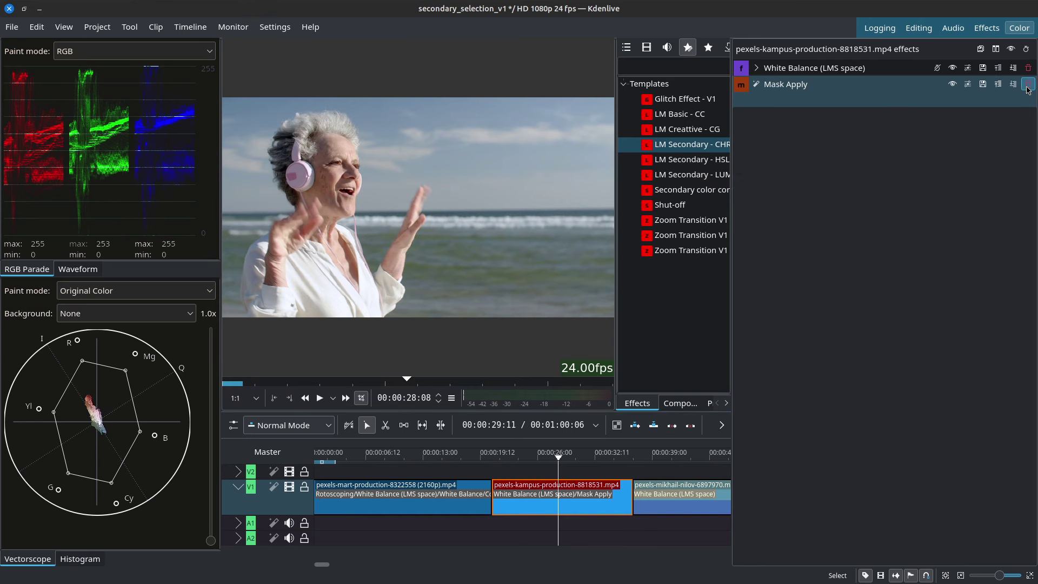
pyautogui.click(1028, 84)
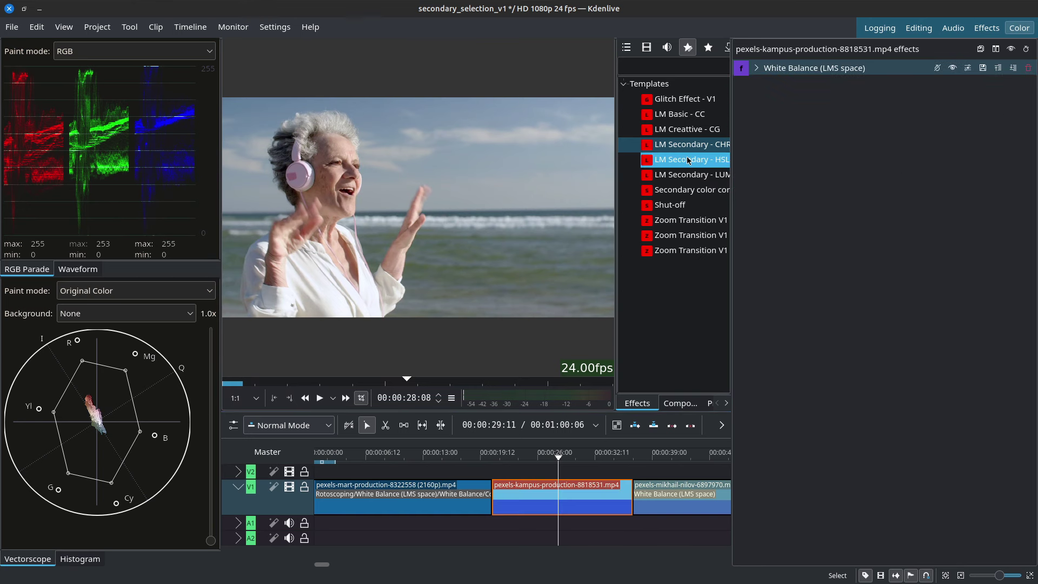
# Apply the LM Secondary - LUM template, collapse its effects, and turn Mask Apply off
pyautogui.click(655, 177)
pyautogui.doubleClick(654, 178)
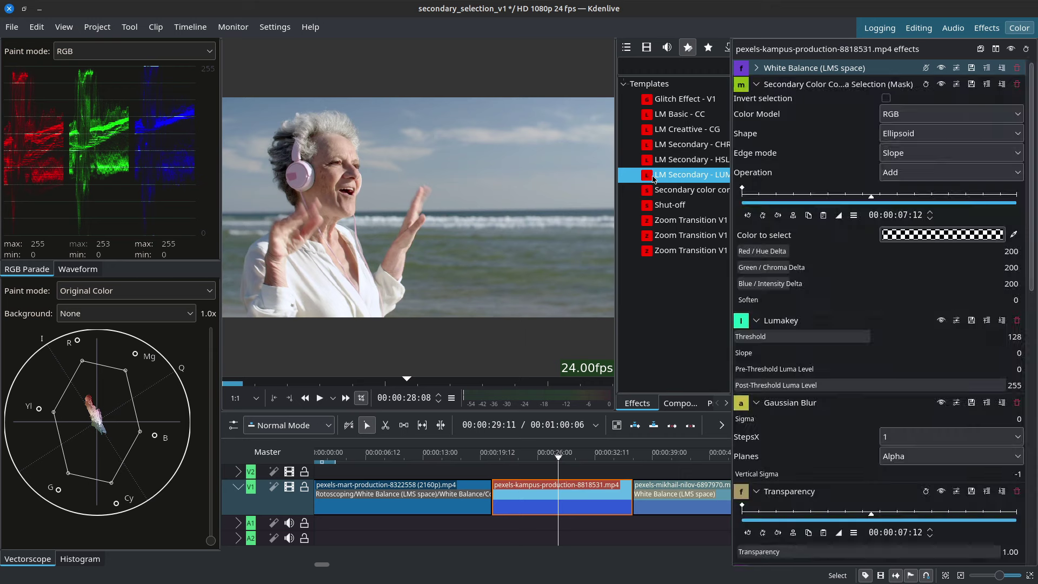
pyautogui.click(756, 83)
pyautogui.click(757, 100)
pyautogui.click(757, 116)
pyautogui.click(756, 133)
pyautogui.click(757, 149)
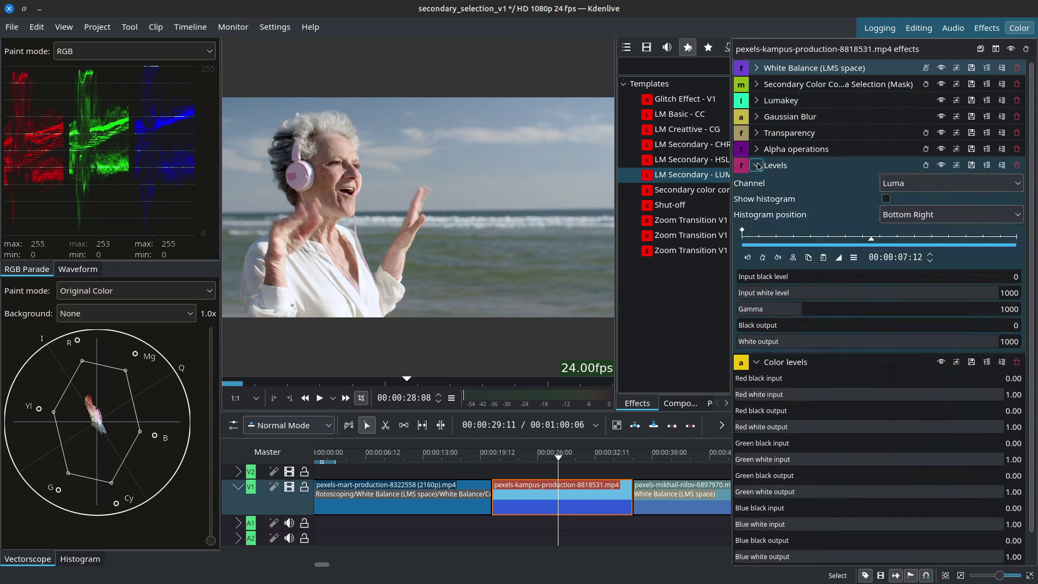
pyautogui.click(757, 165)
pyautogui.click(756, 181)
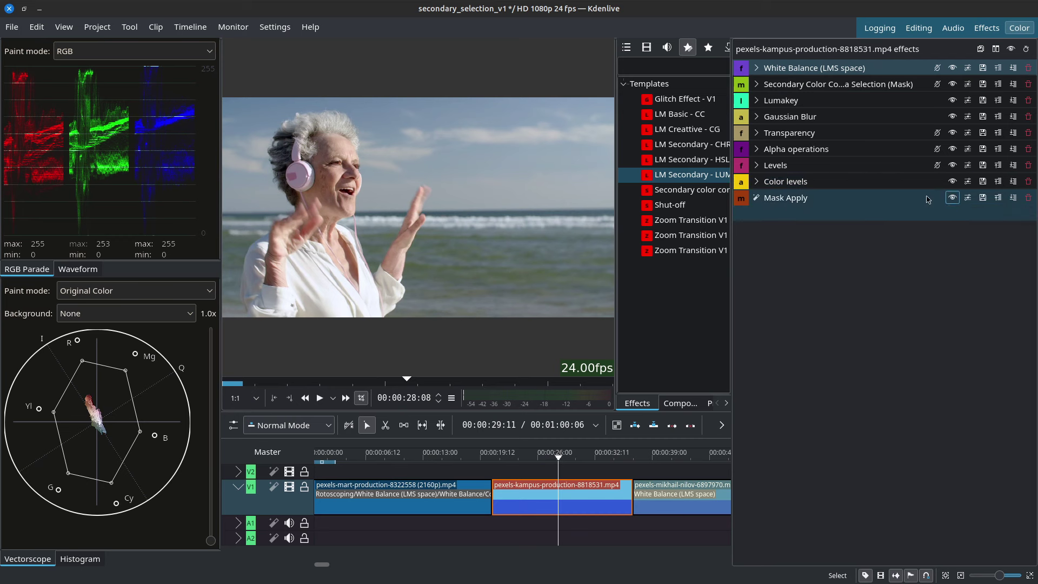
pyautogui.click(952, 198)
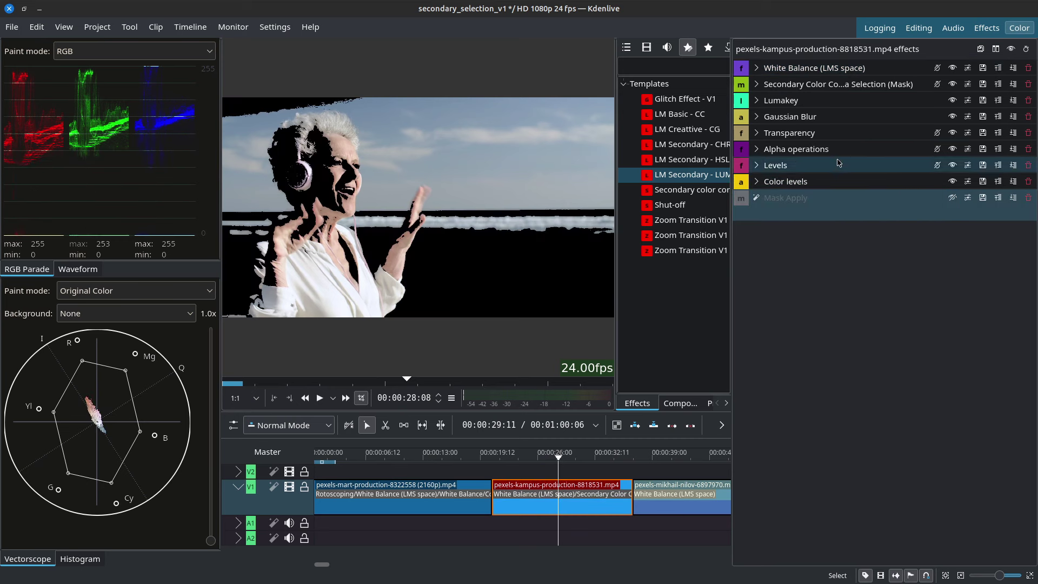
# Set the Lumakey Threshold to 122 and Slope to 28, keeping Post-Threshold Luma at 255
pyautogui.click(756, 100)
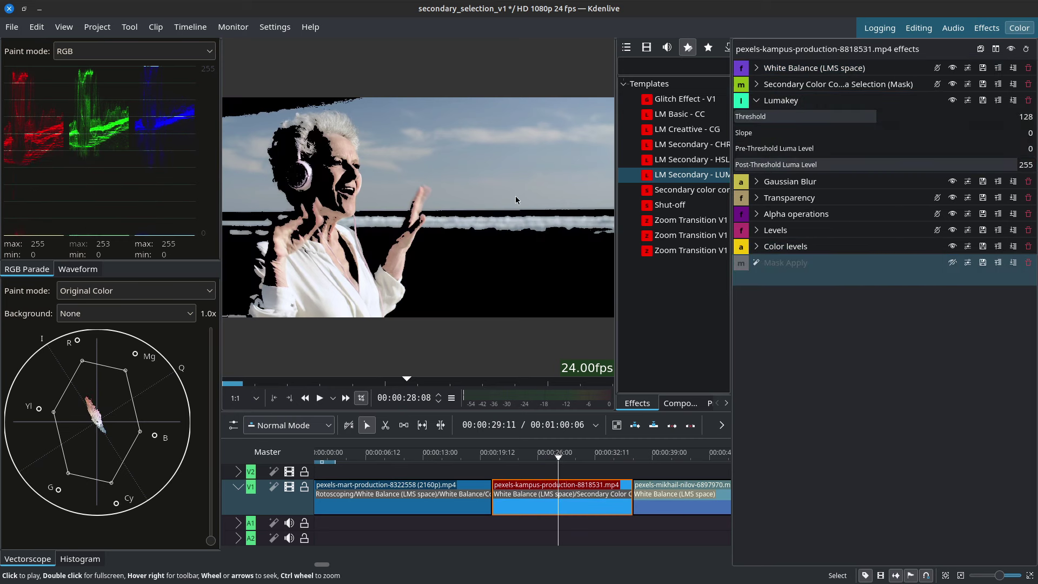
pyautogui.click(792, 117)
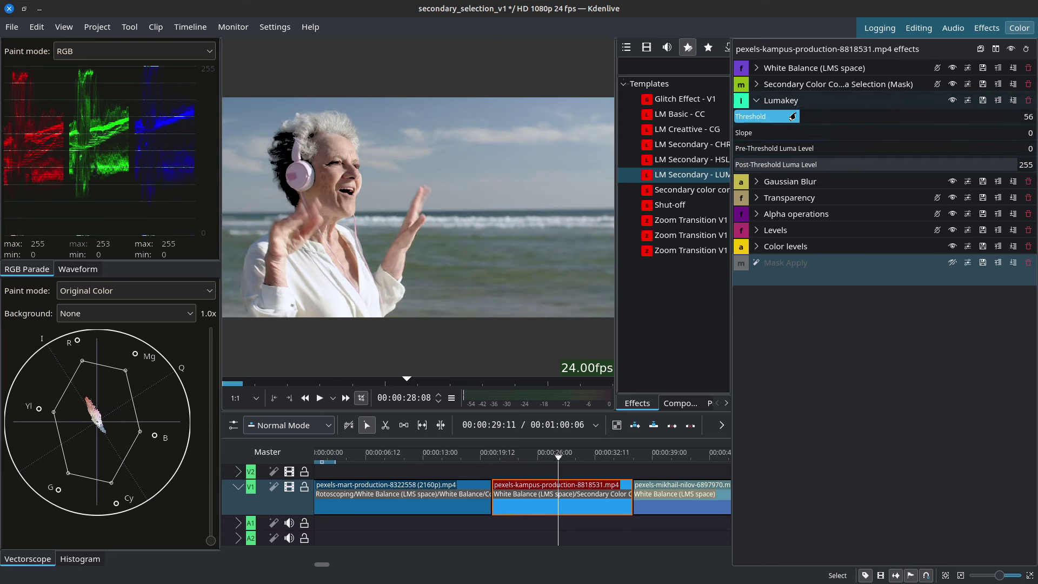
pyautogui.moveTo(792, 117); pyautogui.dragTo(870, 120)
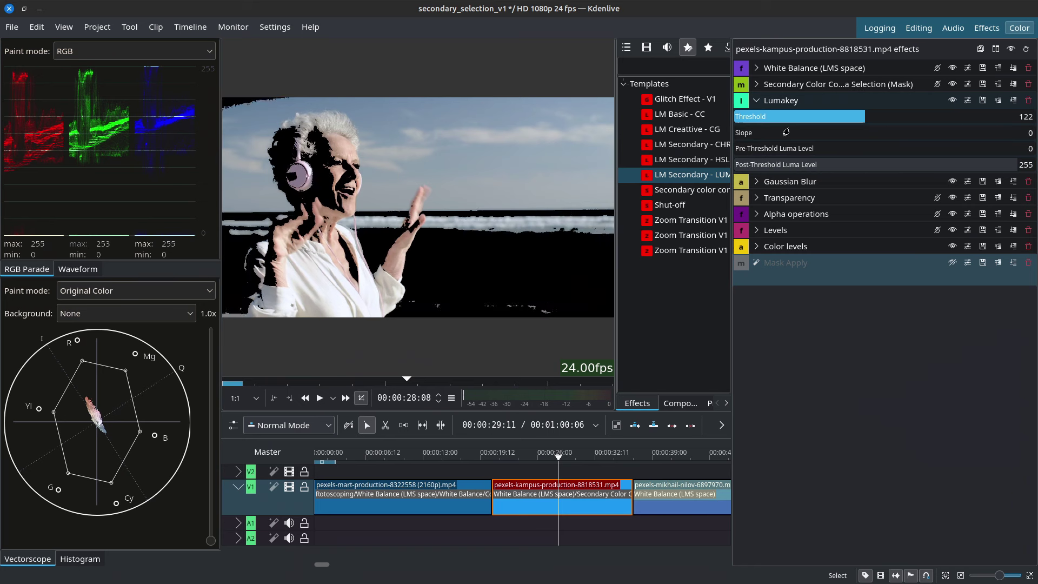
pyautogui.click(750, 133)
pyautogui.moveTo(750, 138); pyautogui.dragTo(760, 139)
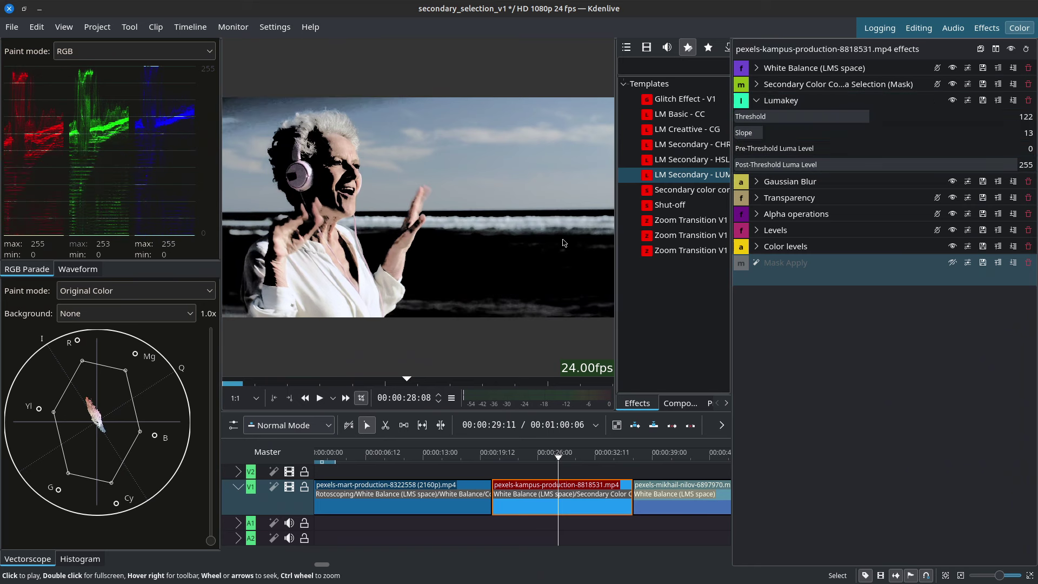
pyautogui.click(788, 135)
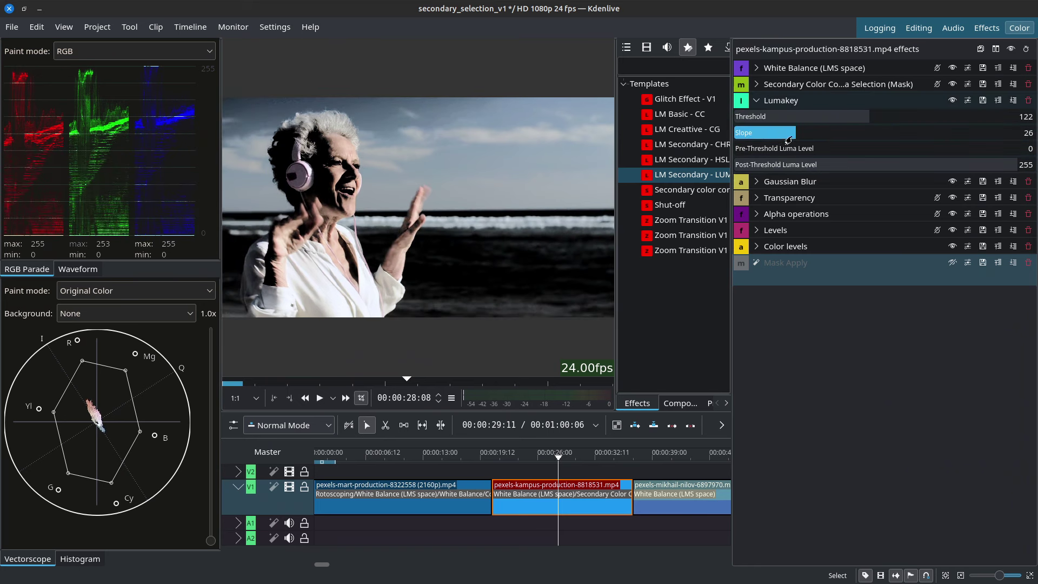
pyautogui.moveTo(788, 141); pyautogui.dragTo(791, 140)
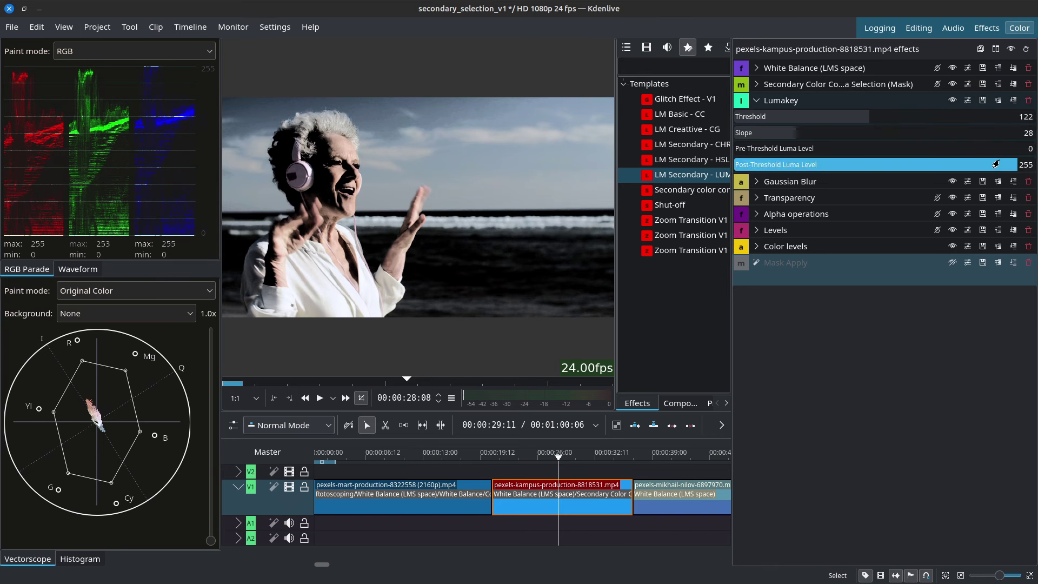
pyautogui.moveTo(998, 166); pyautogui.dragTo(1018, 169)
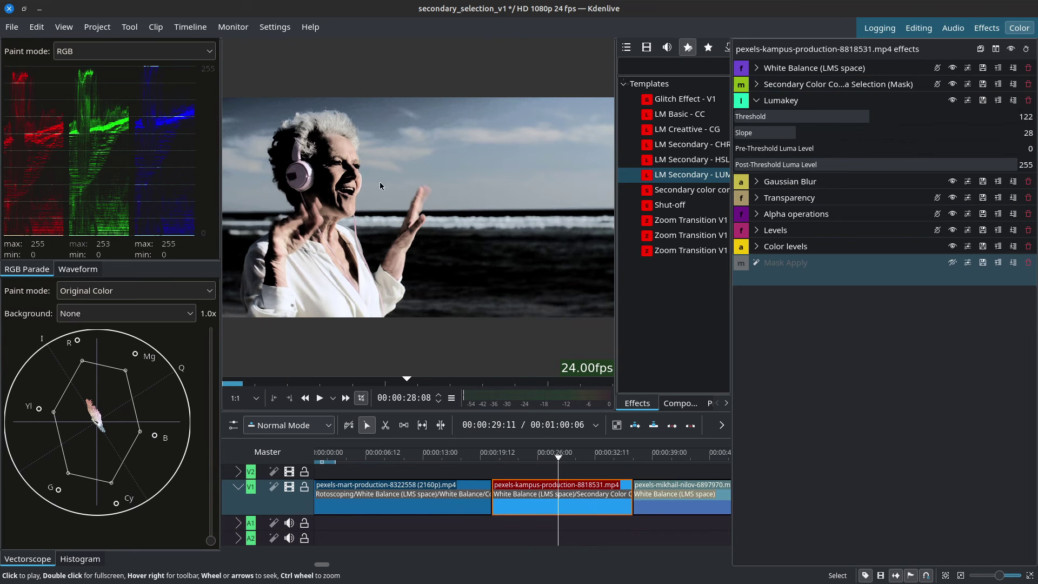
# Soften the key with a Gaussian Blur sigma of 7
pyautogui.click(757, 101)
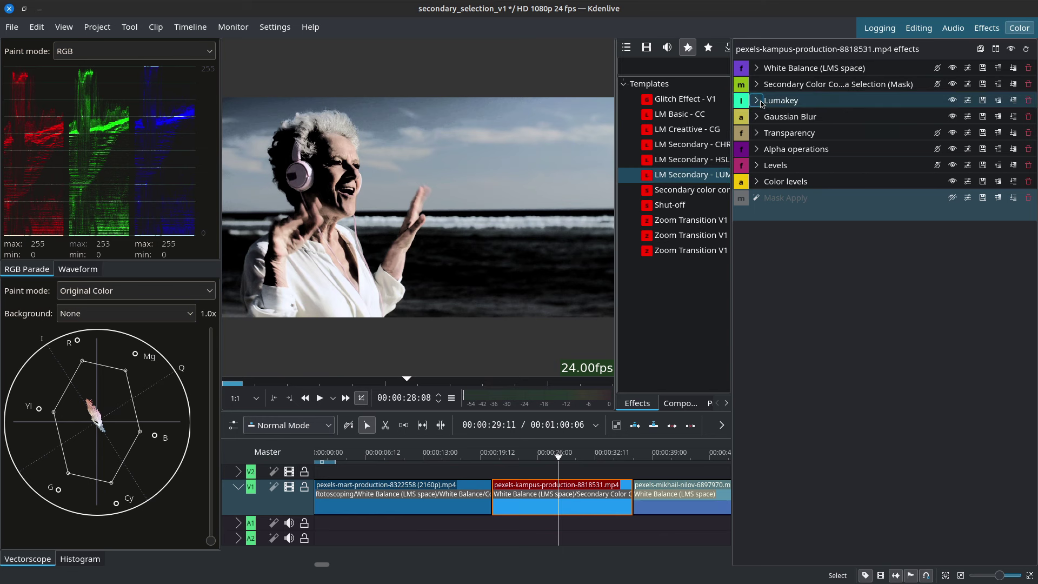
pyautogui.click(756, 117)
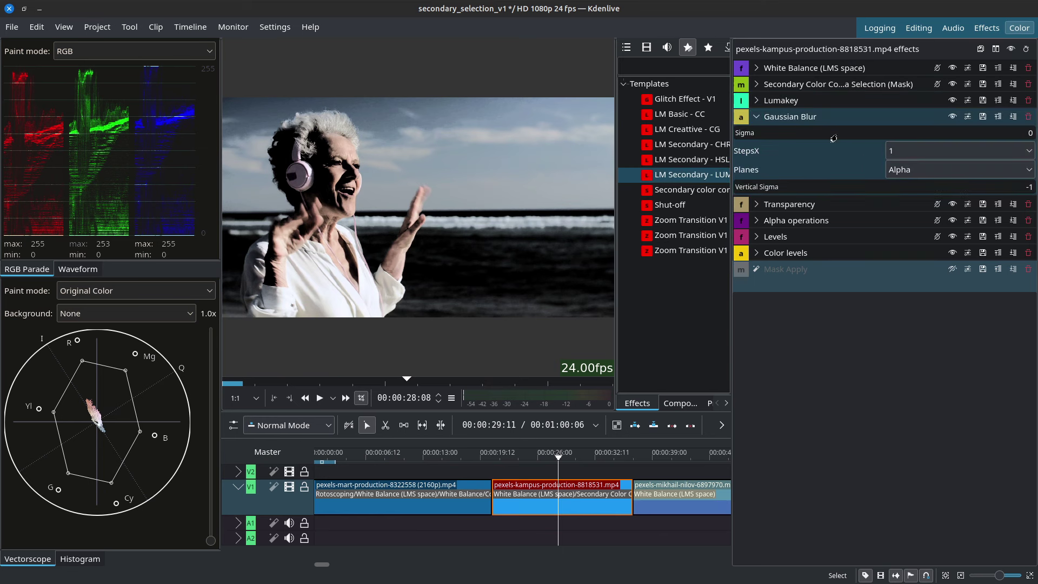
pyautogui.click(734, 133)
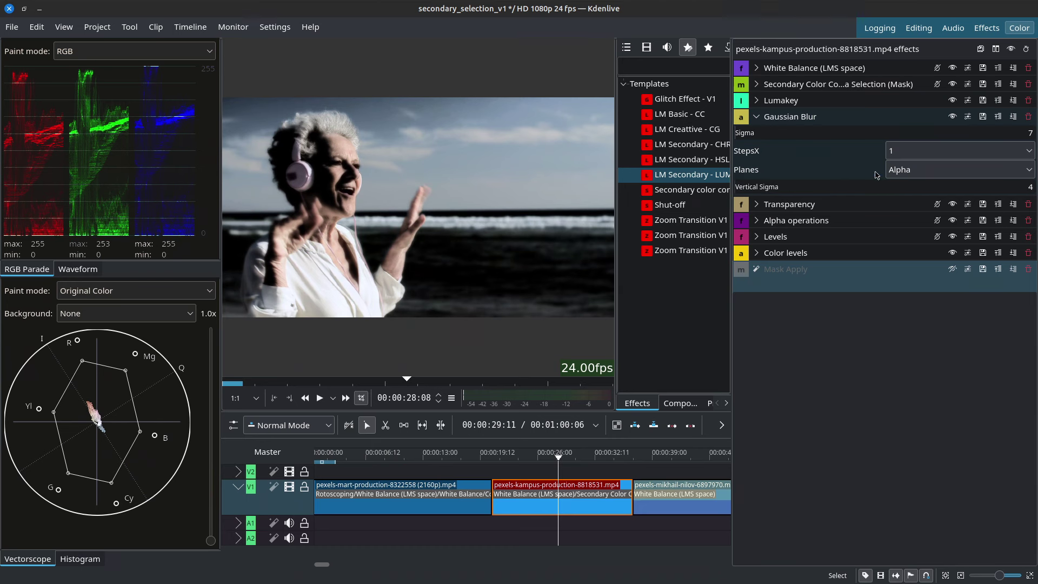
pyautogui.click(761, 119)
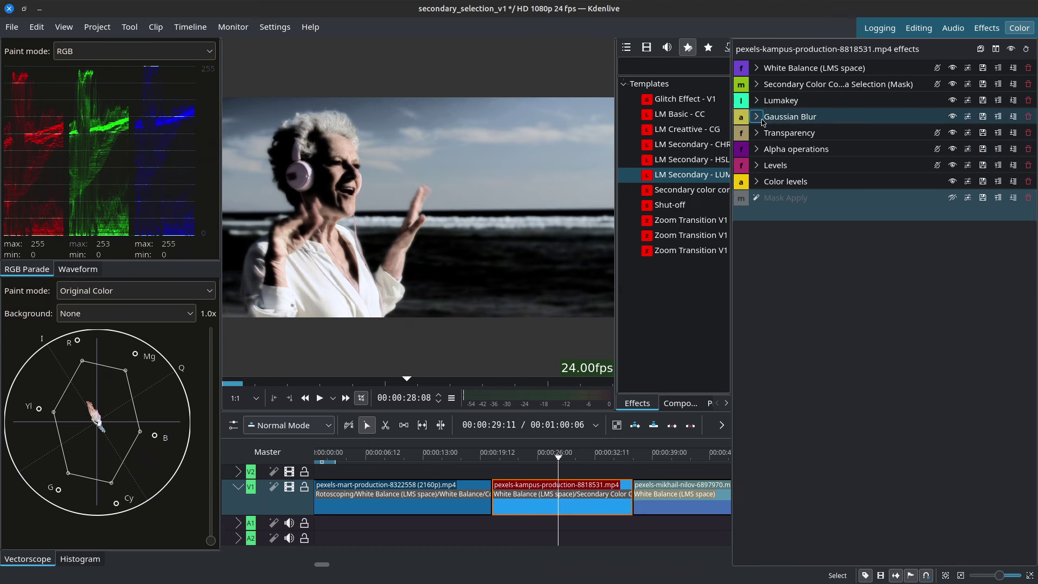
pyautogui.click(758, 134)
pyautogui.click(757, 133)
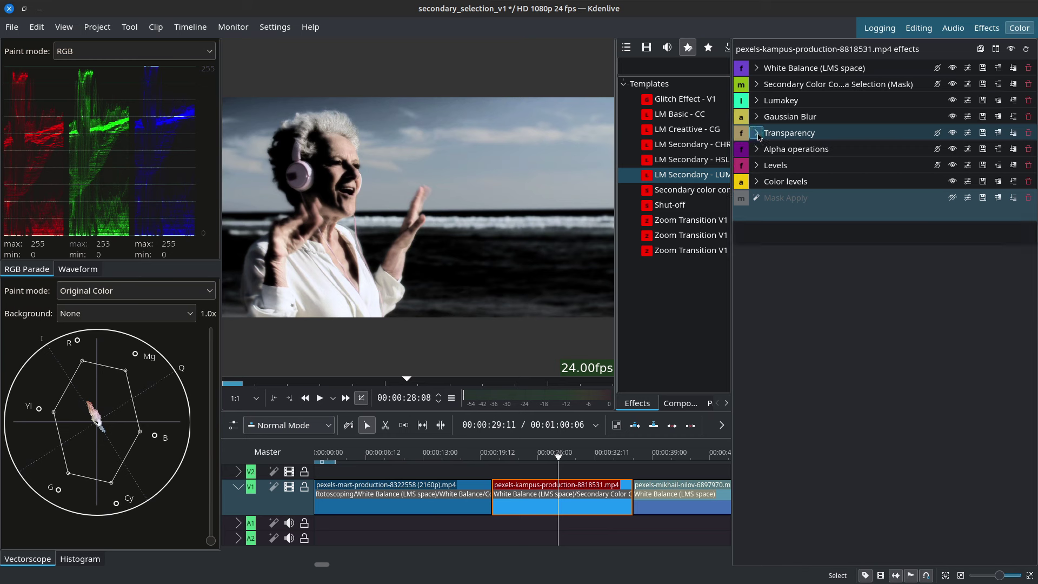
# Invert the alpha in Alpha operations, re-enable Mask Apply, and leave Levels input black at 0
pyautogui.click(756, 149)
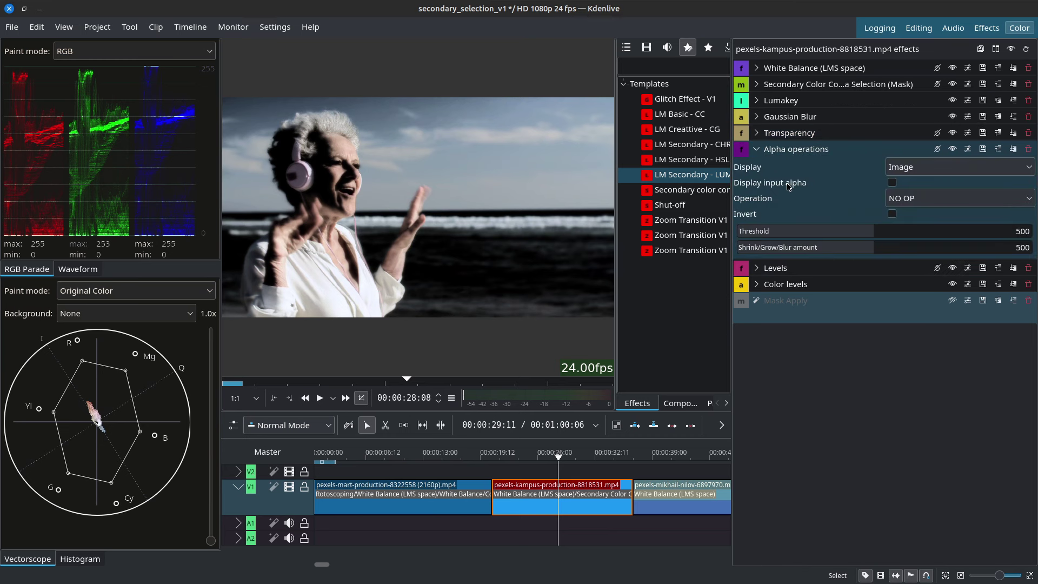
pyautogui.click(892, 214)
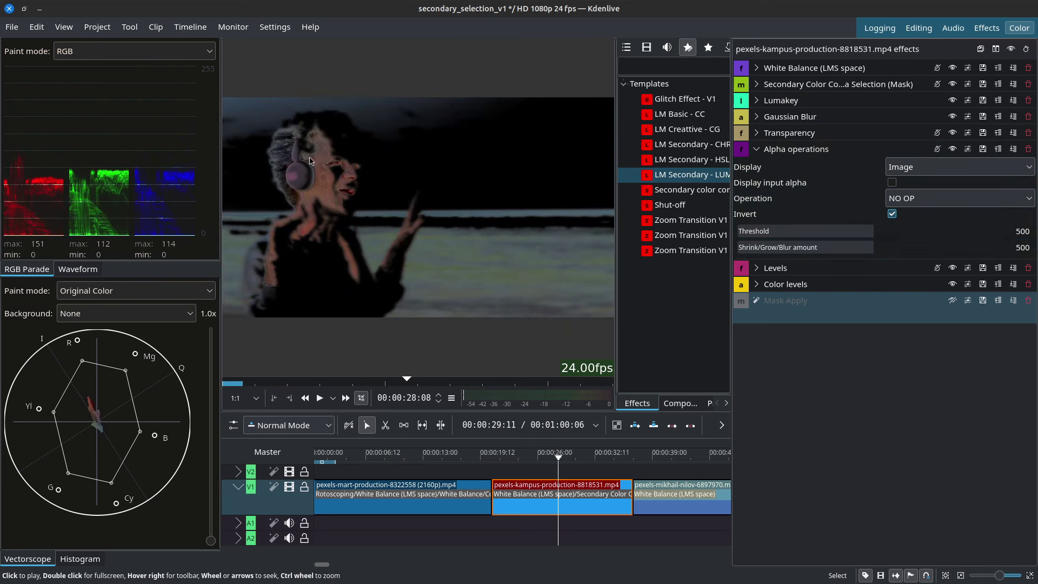
pyautogui.click(764, 153)
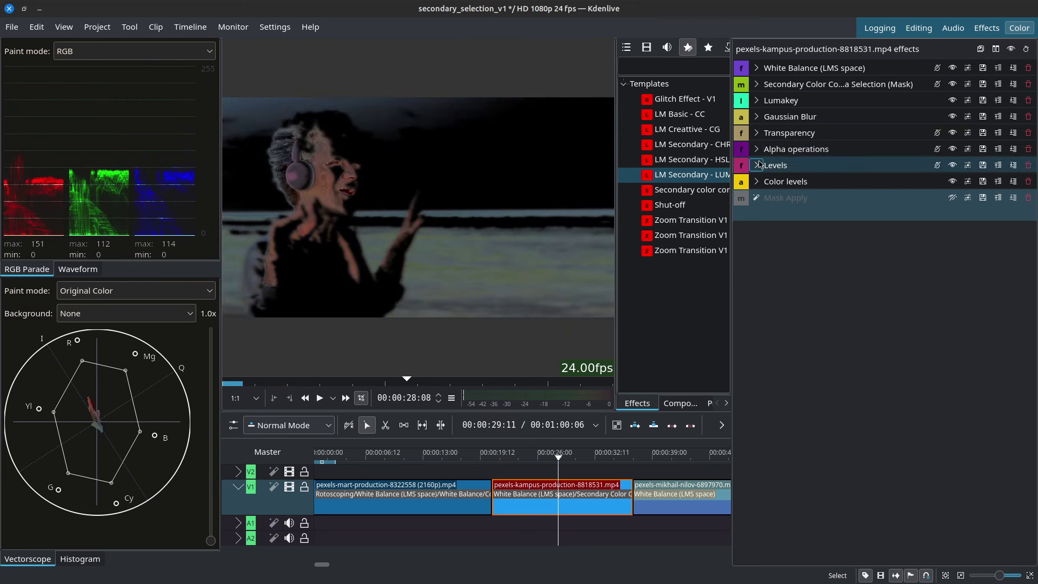
pyautogui.click(953, 198)
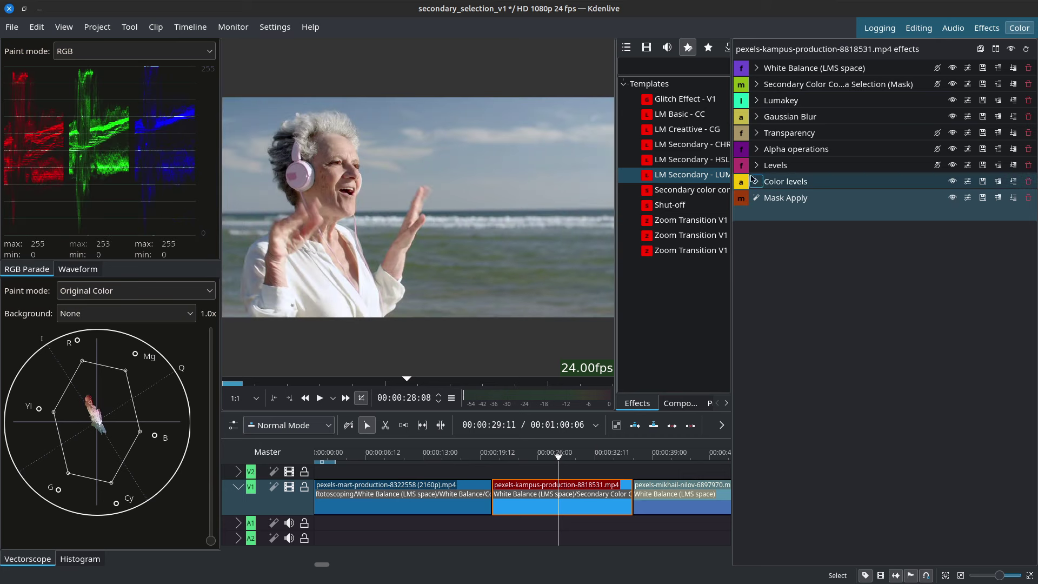
pyautogui.click(757, 165)
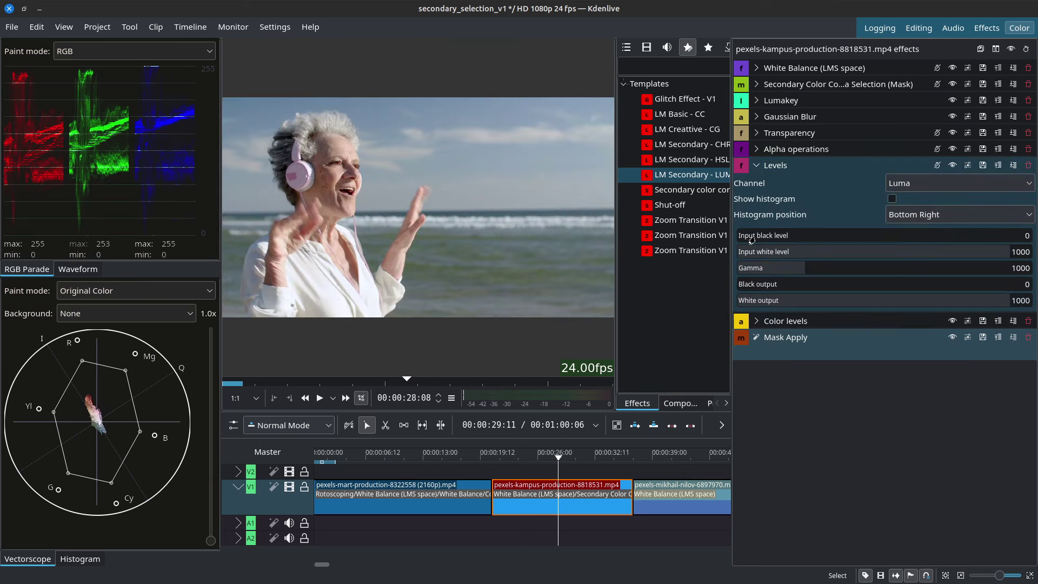
pyautogui.moveTo(752, 240)
pyautogui.mouseDown()
pyautogui.moveTo(778, 249)
pyautogui.moveTo(739, 248)
pyautogui.mouseUp()
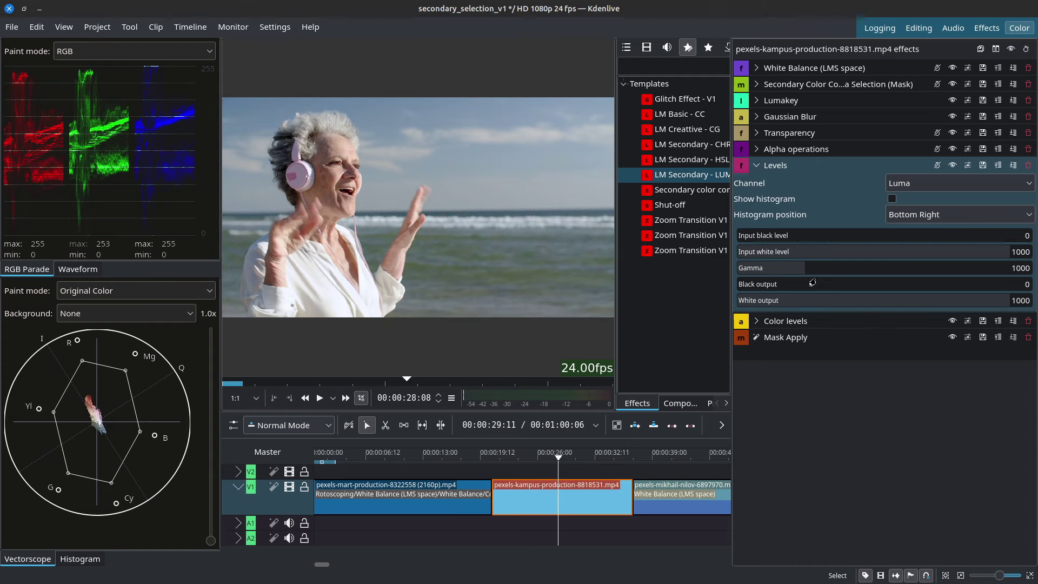
pyautogui.moveTo(746, 286); pyautogui.dragTo(771, 287)
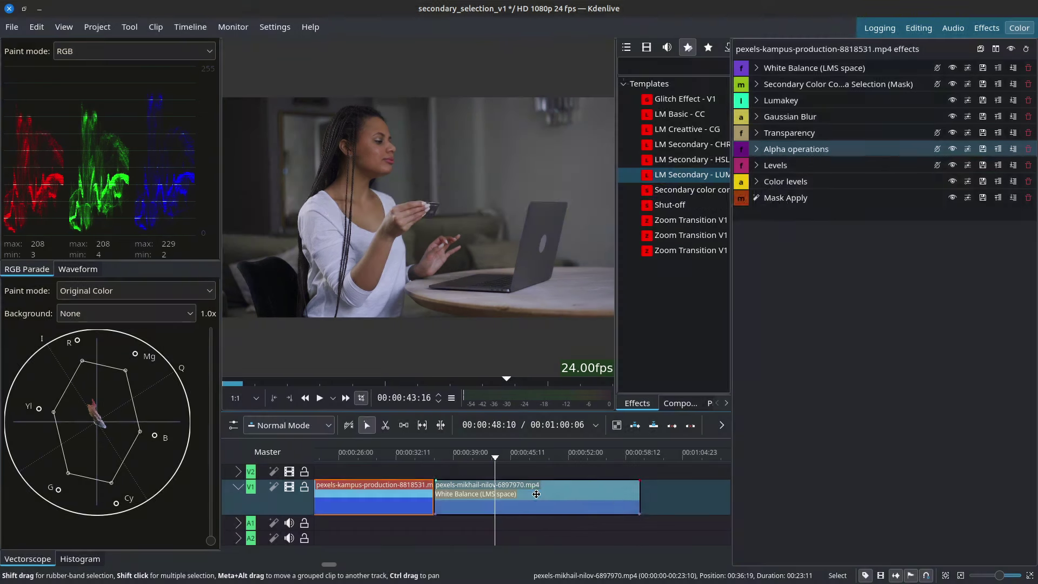
# Apply the LM Secondary - CHR template to the office clip and collapse its effects
pyautogui.click(536, 493)
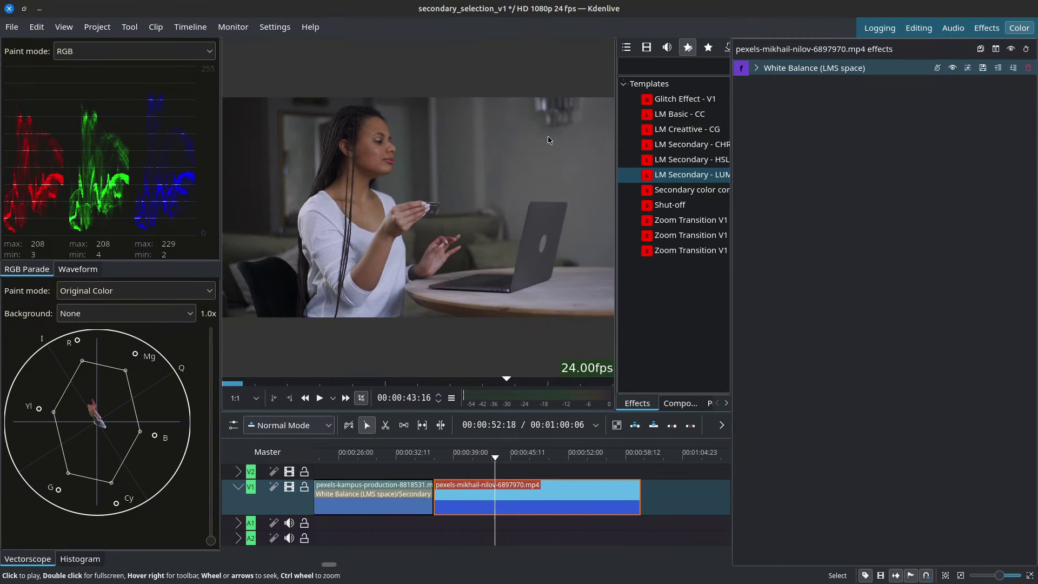
pyautogui.click(953, 68)
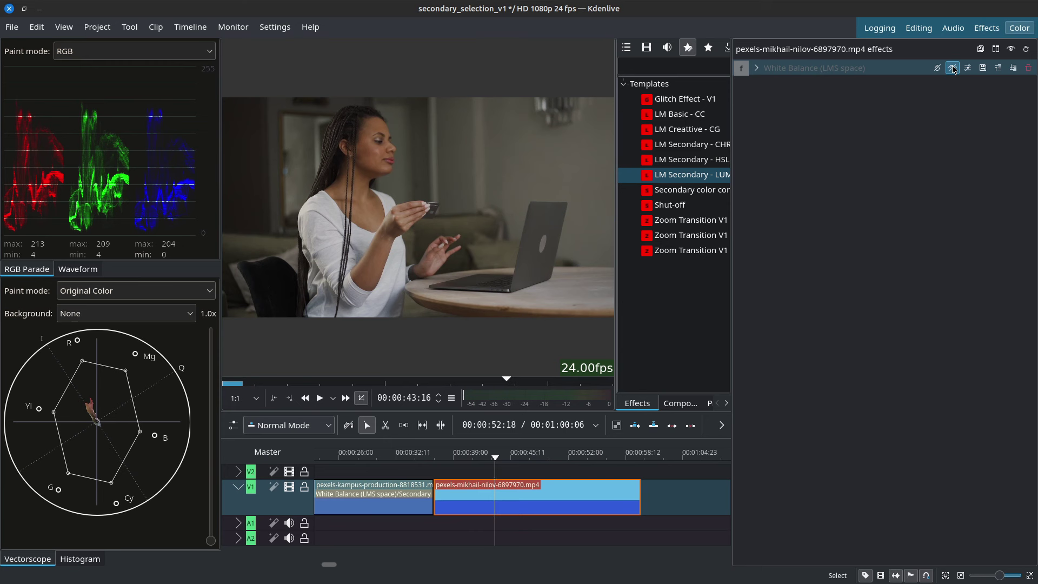
pyautogui.click(953, 69)
pyautogui.click(671, 144)
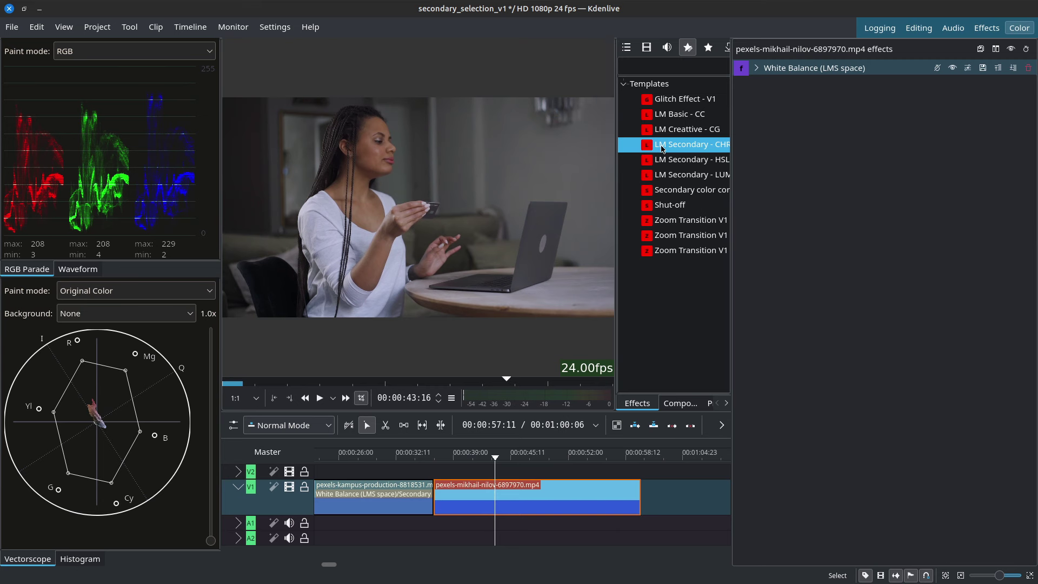
pyautogui.doubleClick(663, 149)
pyautogui.click(756, 84)
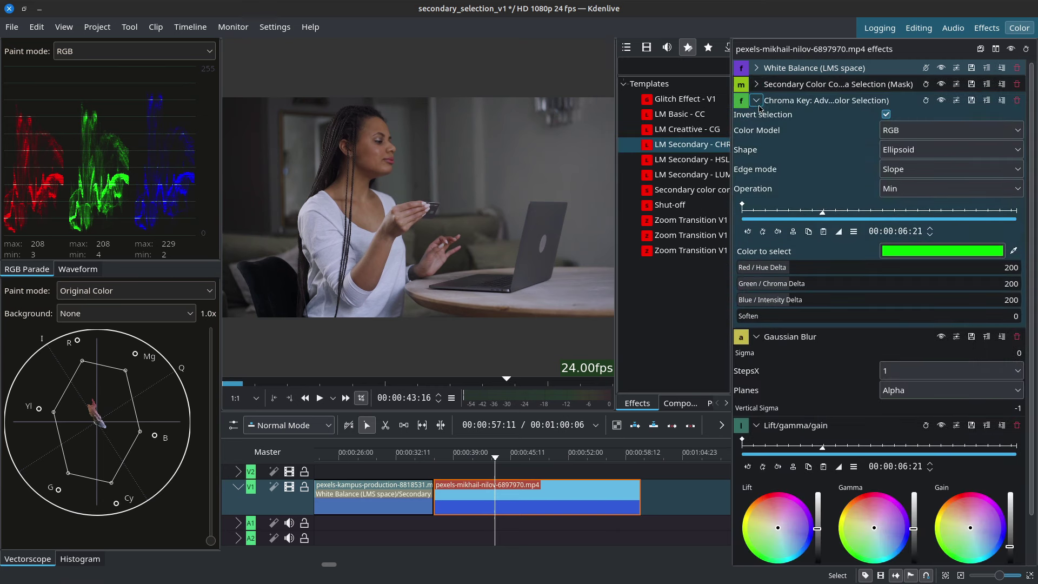
pyautogui.click(756, 100)
pyautogui.click(756, 117)
pyautogui.click(756, 133)
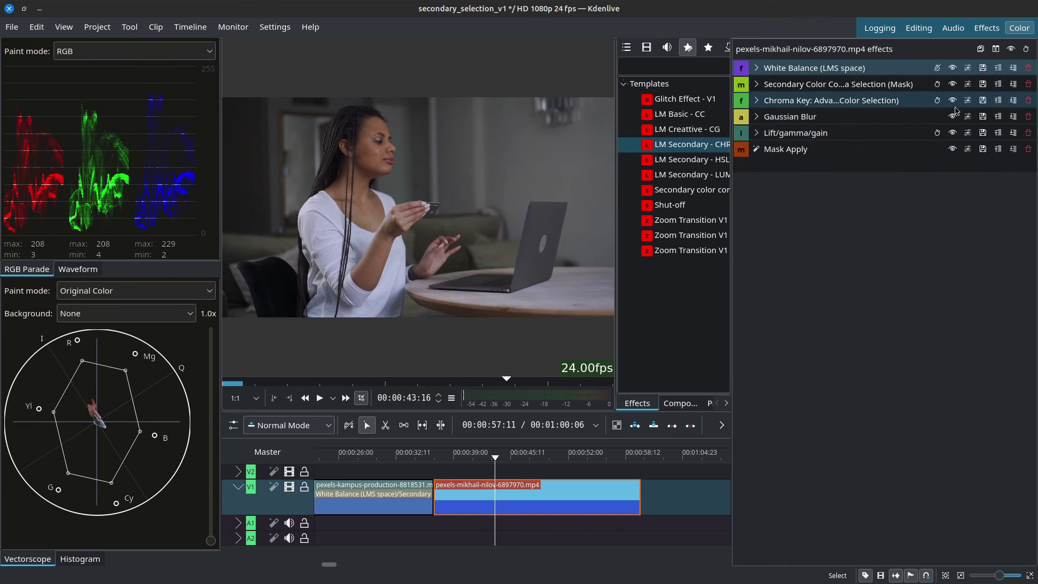
# Sample the woman's skin tone as the Secondary Color selection colour, with Mask Apply off
pyautogui.click(936, 85)
pyautogui.click(756, 83)
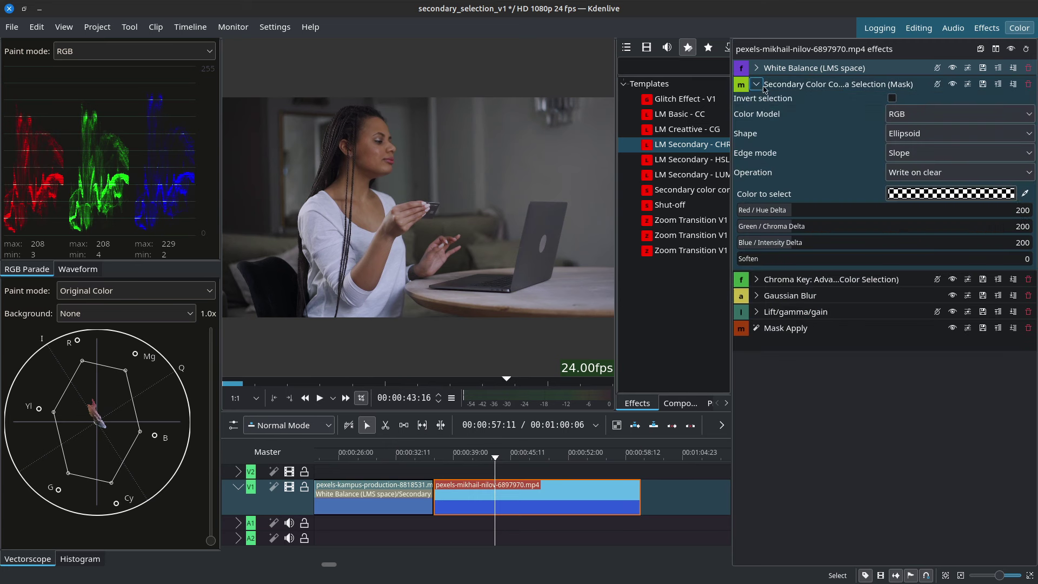
pyautogui.click(1024, 193)
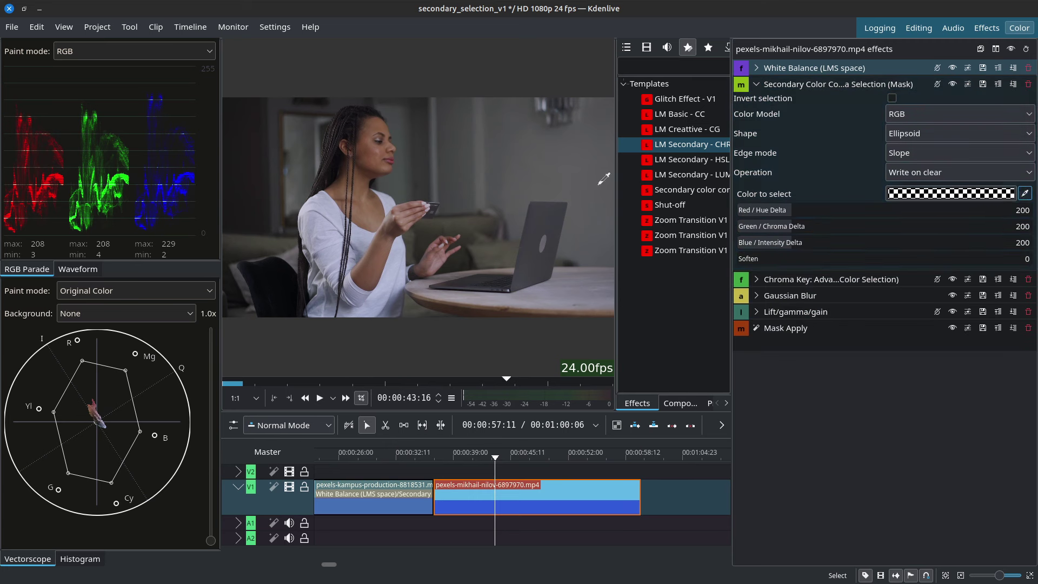
pyautogui.click(381, 129)
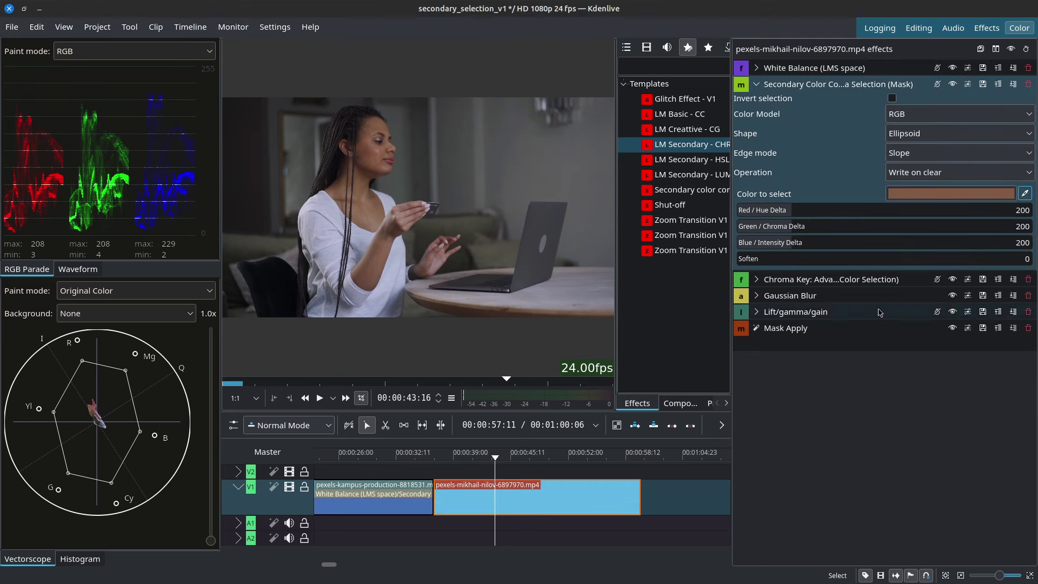
pyautogui.click(953, 327)
# Set the skin selection to ABI with deltas 123/469/386 and soften 347
pyautogui.click(960, 114)
pyautogui.click(919, 130)
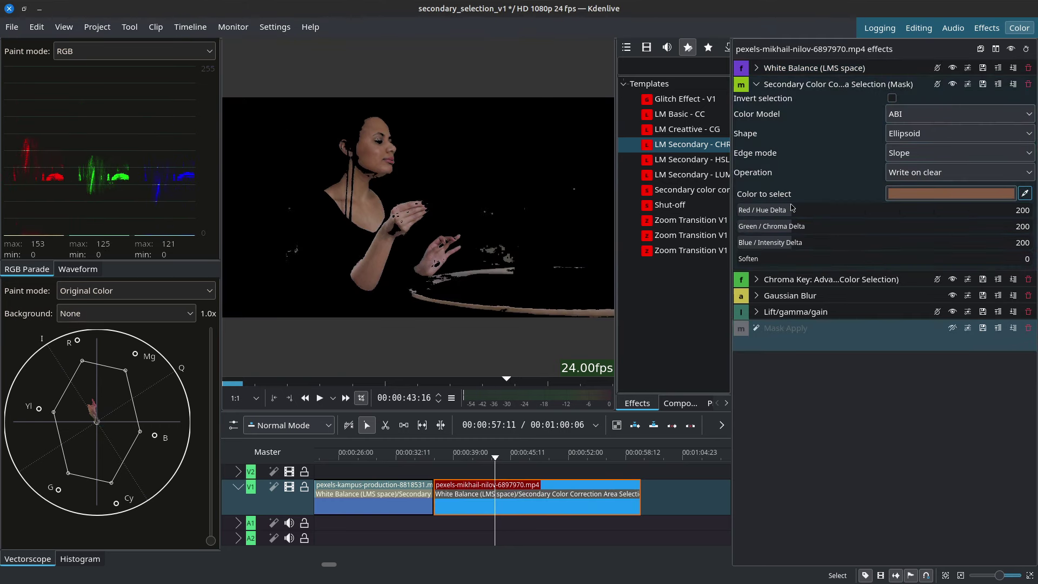
pyautogui.moveTo(791, 208); pyautogui.dragTo(771, 209)
pyautogui.moveTo(792, 242); pyautogui.dragTo(865, 226)
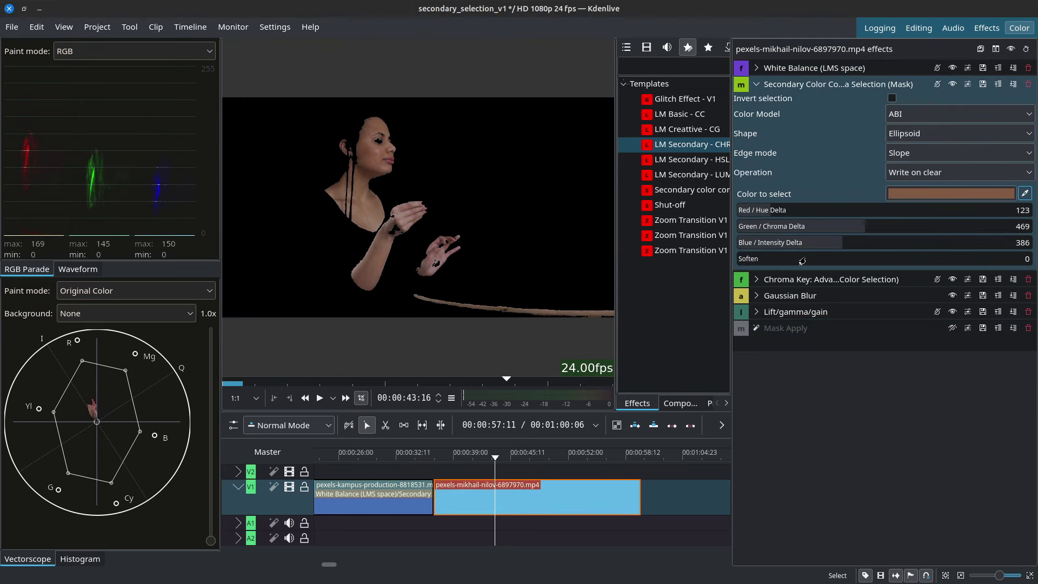
pyautogui.moveTo(802, 261); pyautogui.dragTo(832, 259)
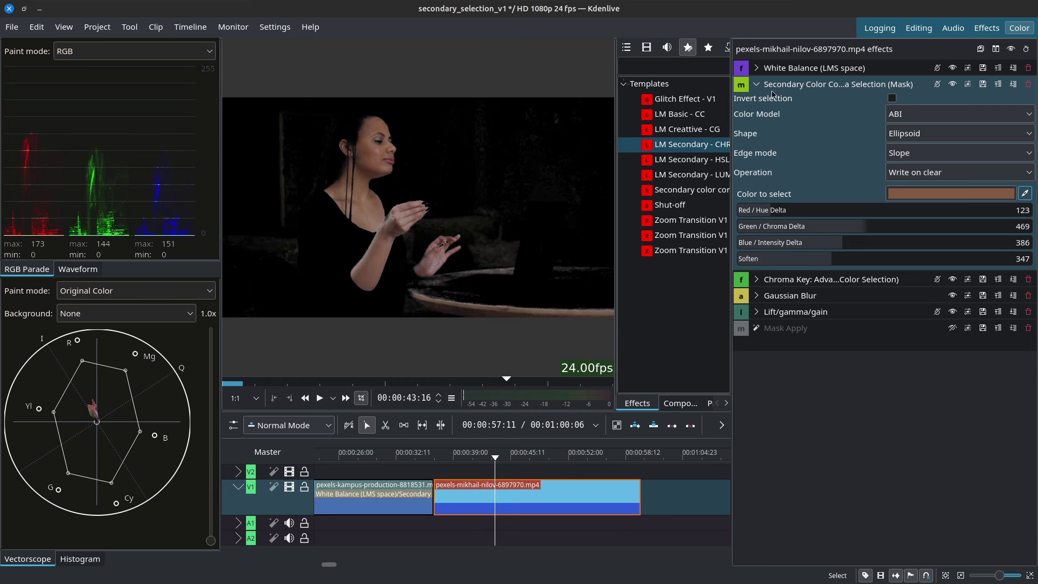
pyautogui.click(756, 84)
pyautogui.click(756, 100)
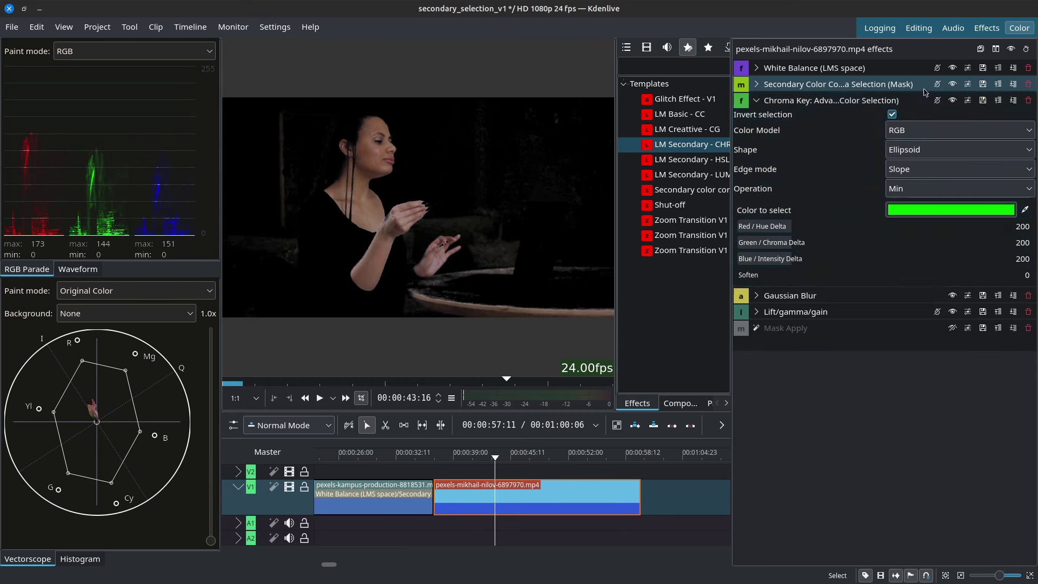
pyautogui.click(1026, 208)
# Key out the grey wall, first trying chroma key deltas 101/139/123 and soften 251
pyautogui.click(548, 184)
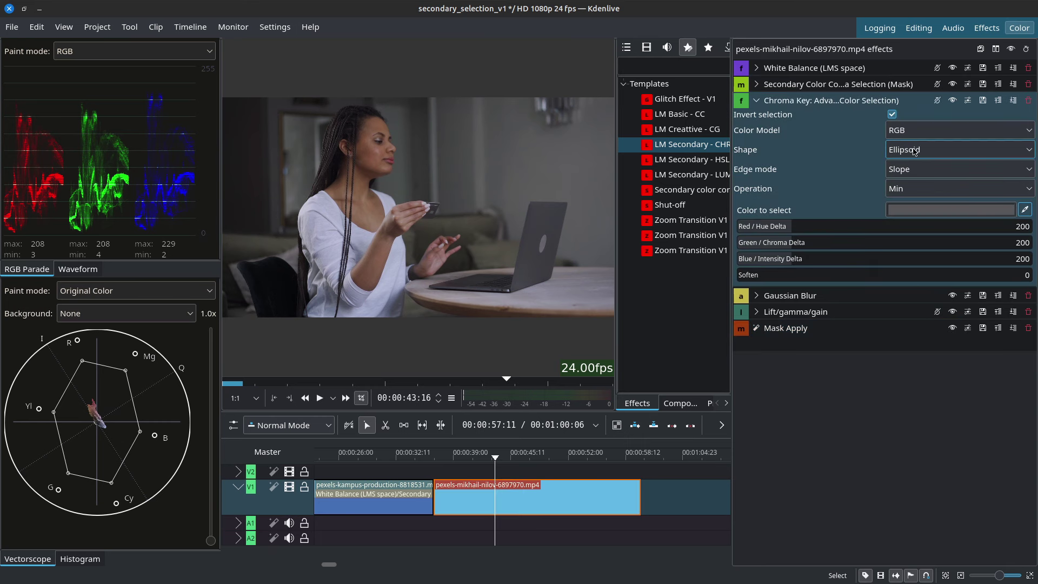
pyautogui.click(952, 100)
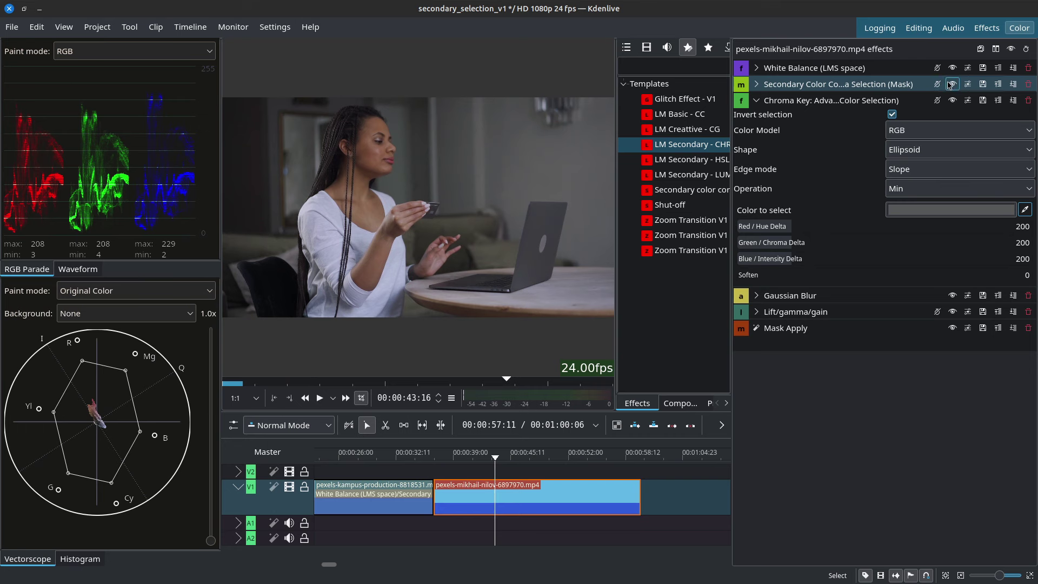
pyautogui.click(942, 84)
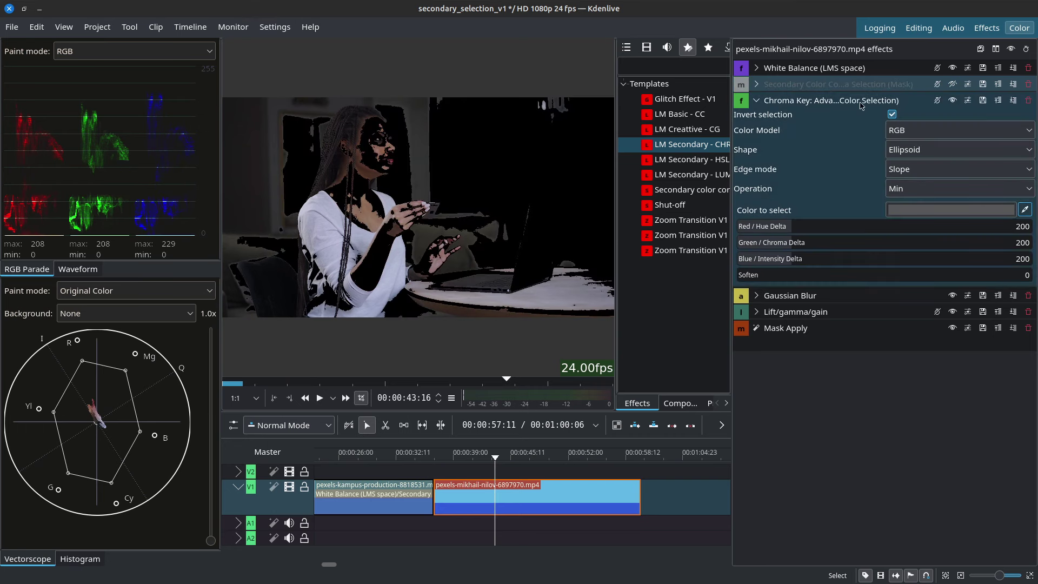
pyautogui.click(764, 226)
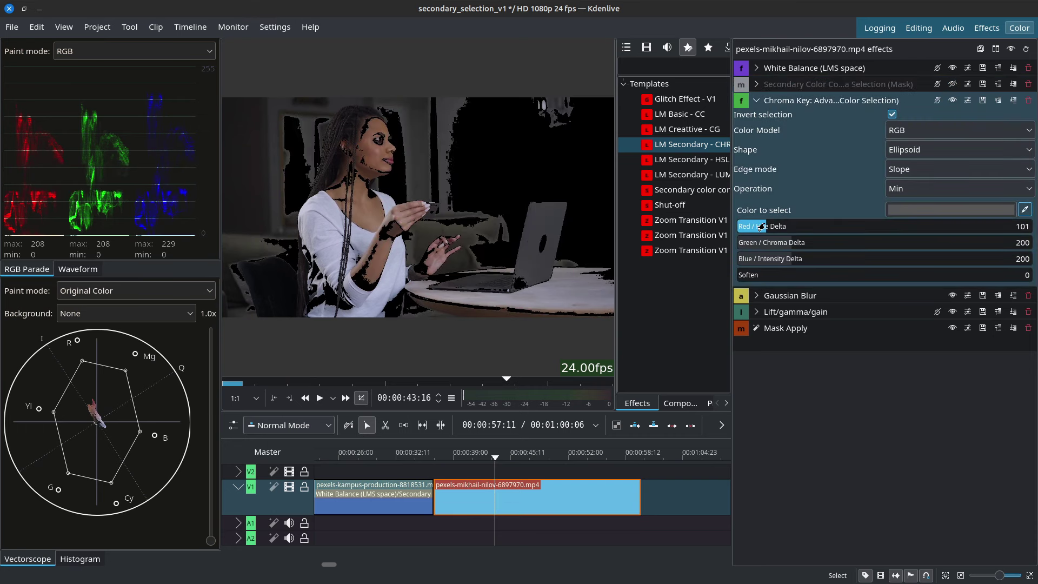
pyautogui.click(763, 242)
pyautogui.click(776, 242)
pyautogui.click(773, 258)
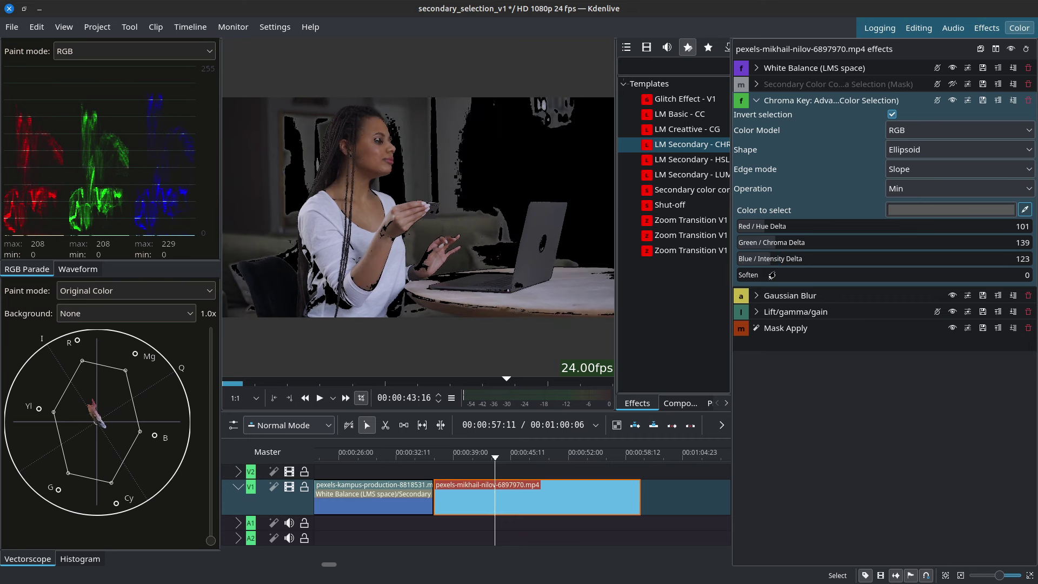
pyautogui.click(802, 275)
# Refine the chroma key to ABI with deltas 24/186/65 and soften 347
pyautogui.click(762, 226)
pyautogui.click(755, 243)
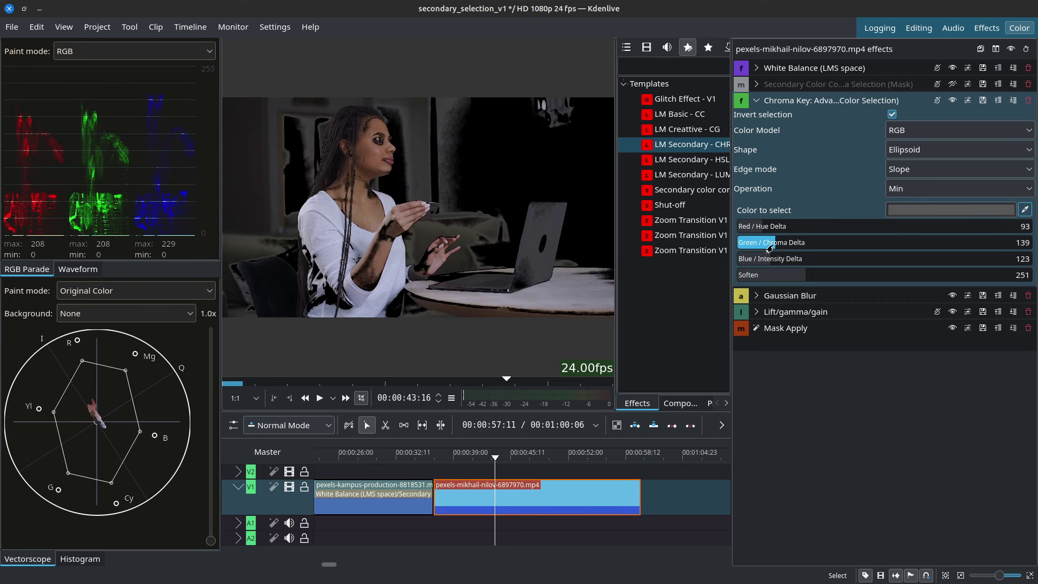
pyautogui.click(777, 243)
pyautogui.click(756, 259)
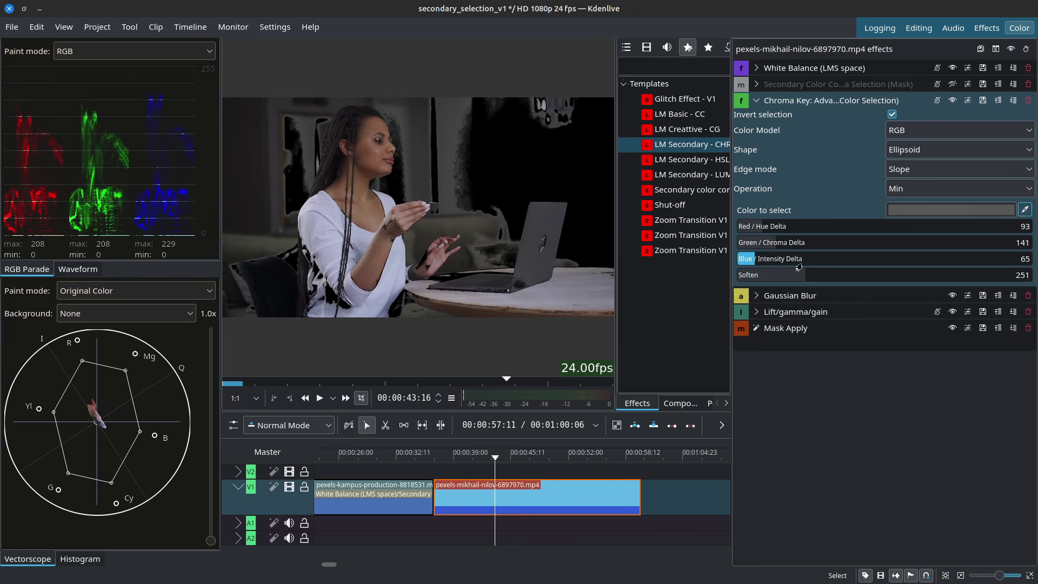
pyautogui.click(830, 275)
pyautogui.click(896, 130)
pyautogui.click(901, 145)
pyautogui.click(743, 226)
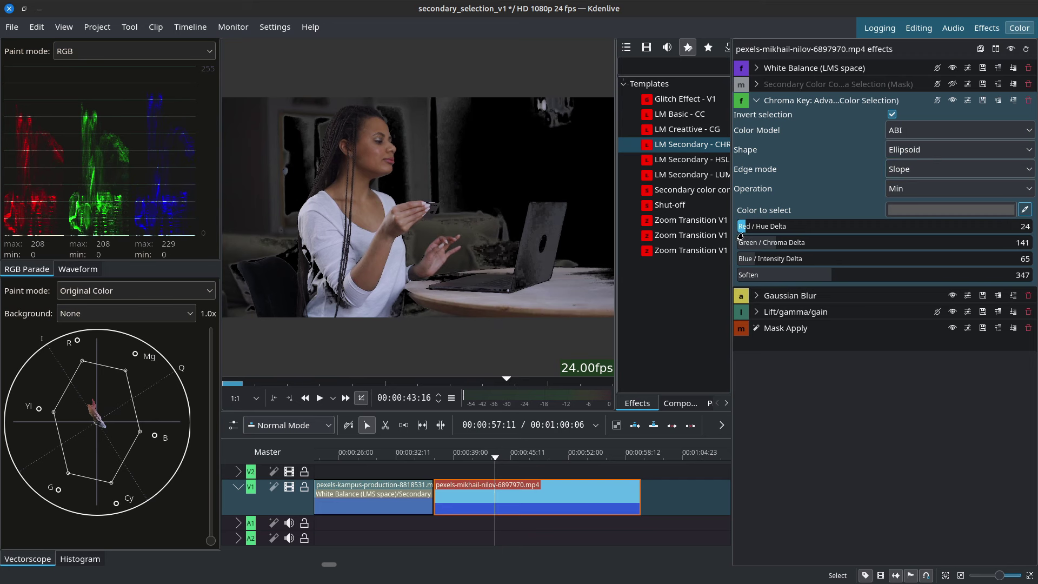
# Set the chroma key to Subtract without inverting, re-enable Secondary Color, and preview the matte
pyautogui.click(787, 242)
pyautogui.click(919, 188)
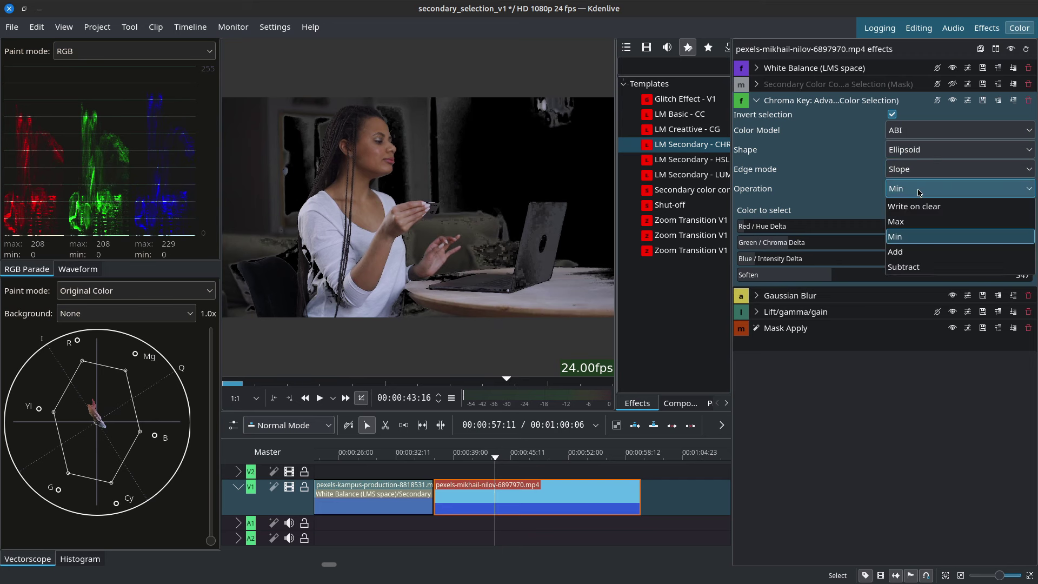
pyautogui.click(917, 267)
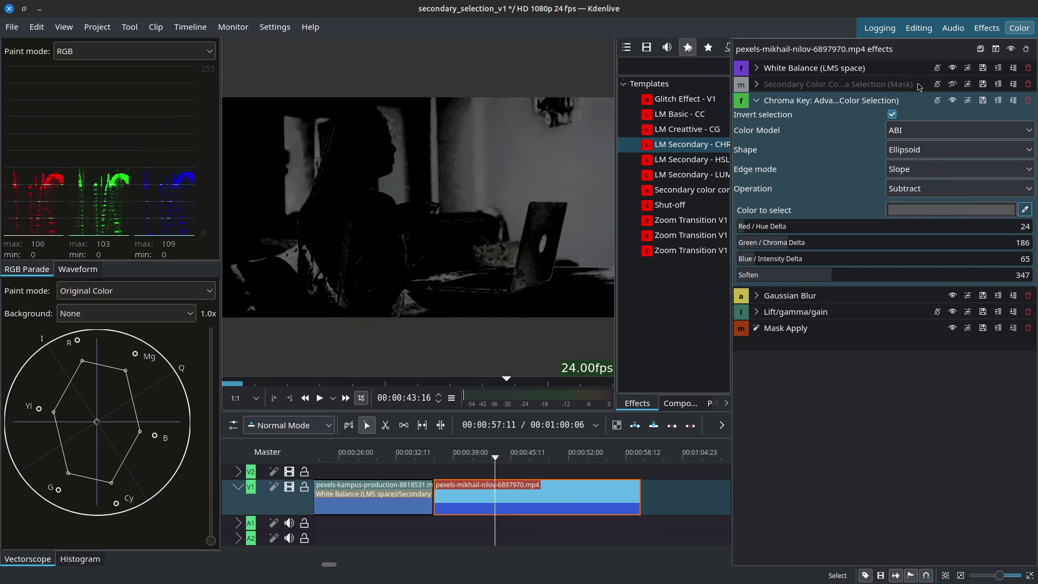
pyautogui.click(892, 115)
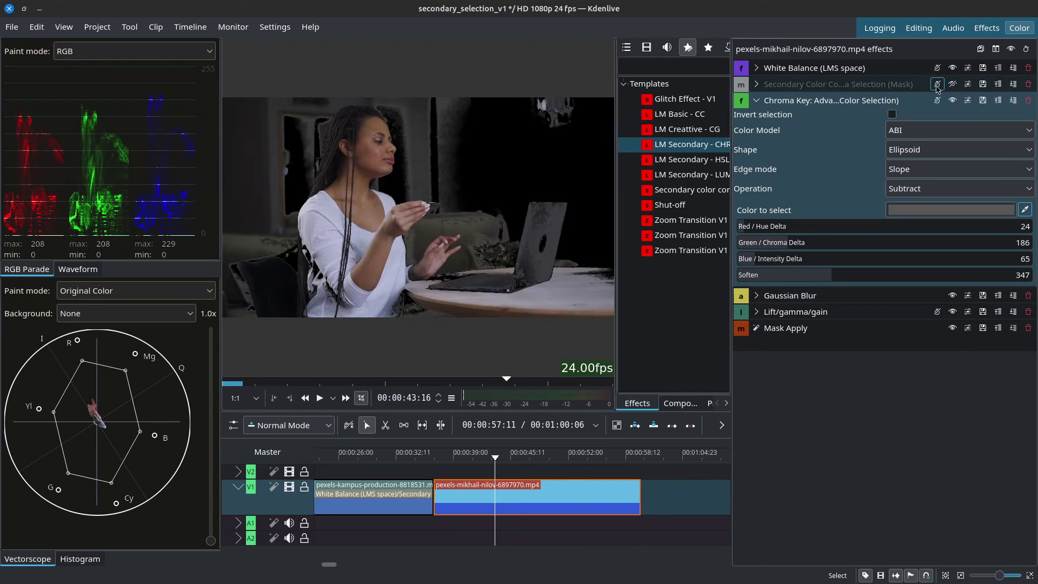
pyautogui.click(937, 85)
pyautogui.click(957, 327)
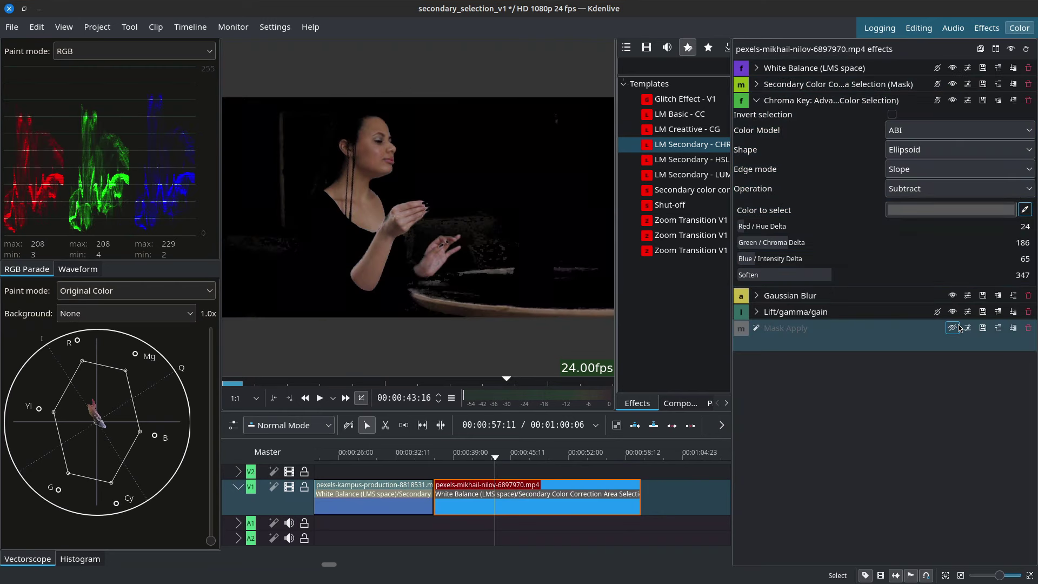
# Compare the matte with and without the chroma key, then re-enable mask application
pyautogui.click(953, 101)
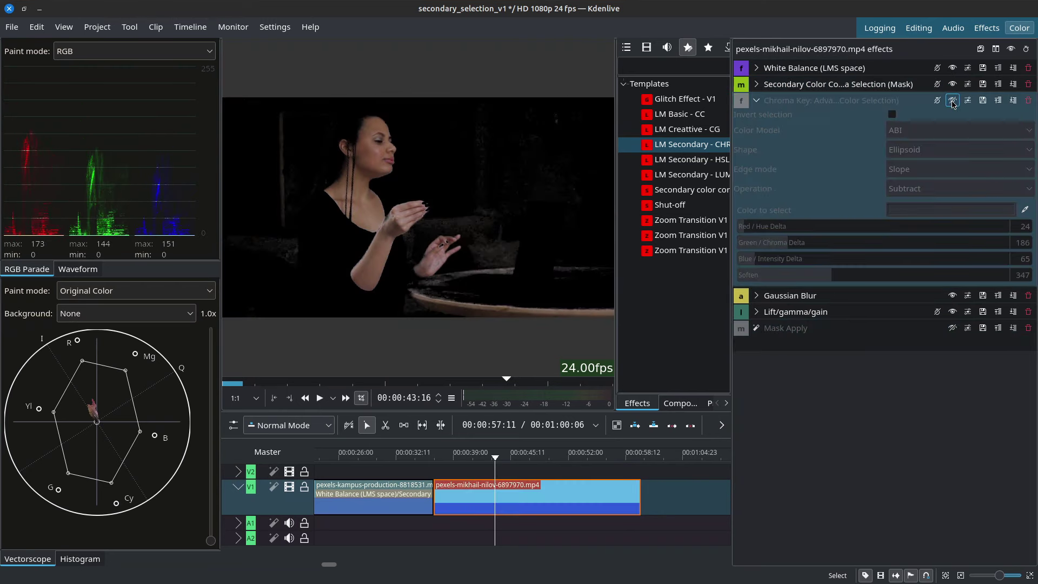
pyautogui.click(952, 101)
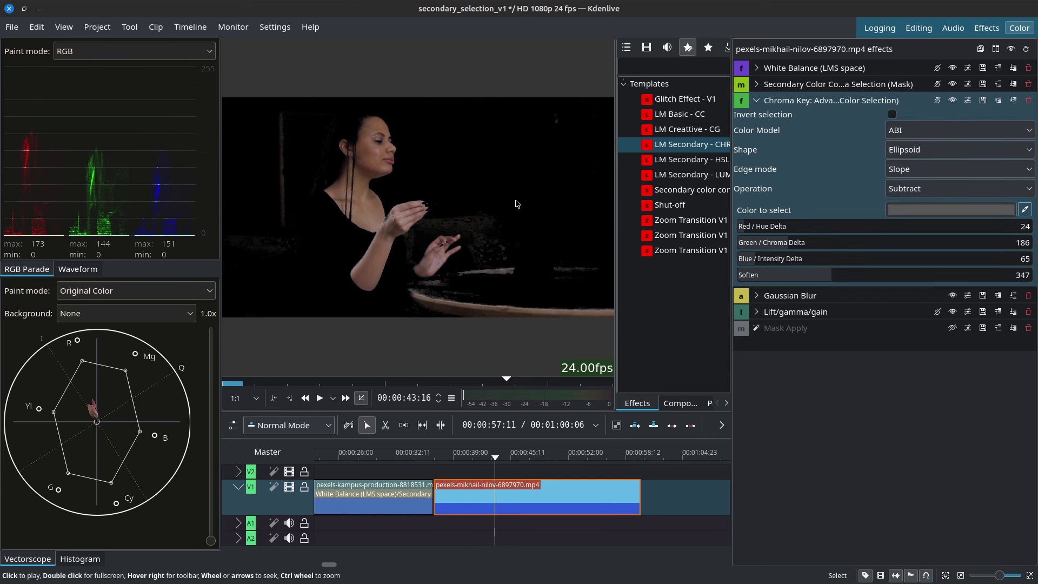
pyautogui.click(954, 98)
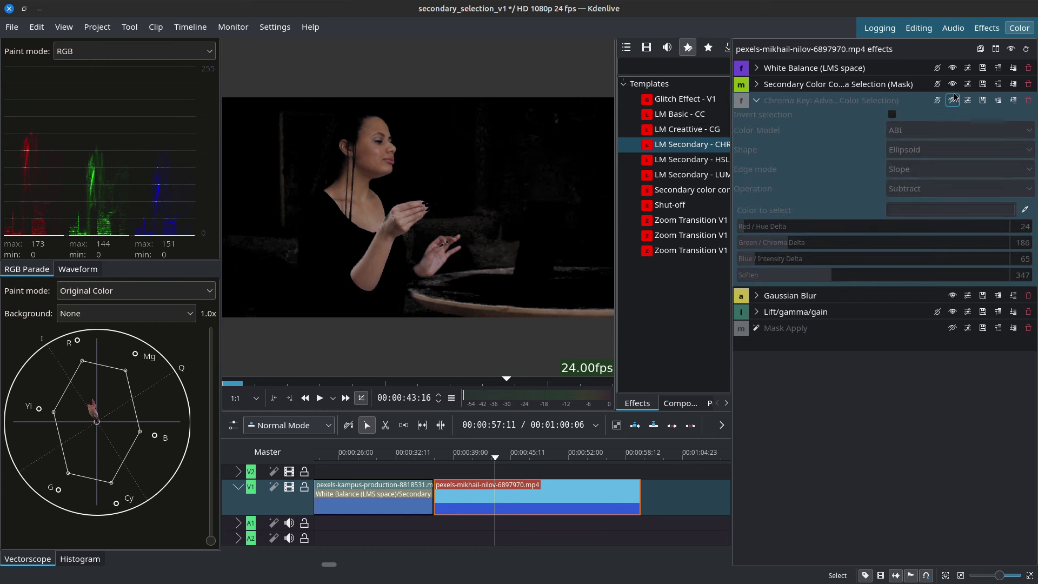
pyautogui.click(953, 98)
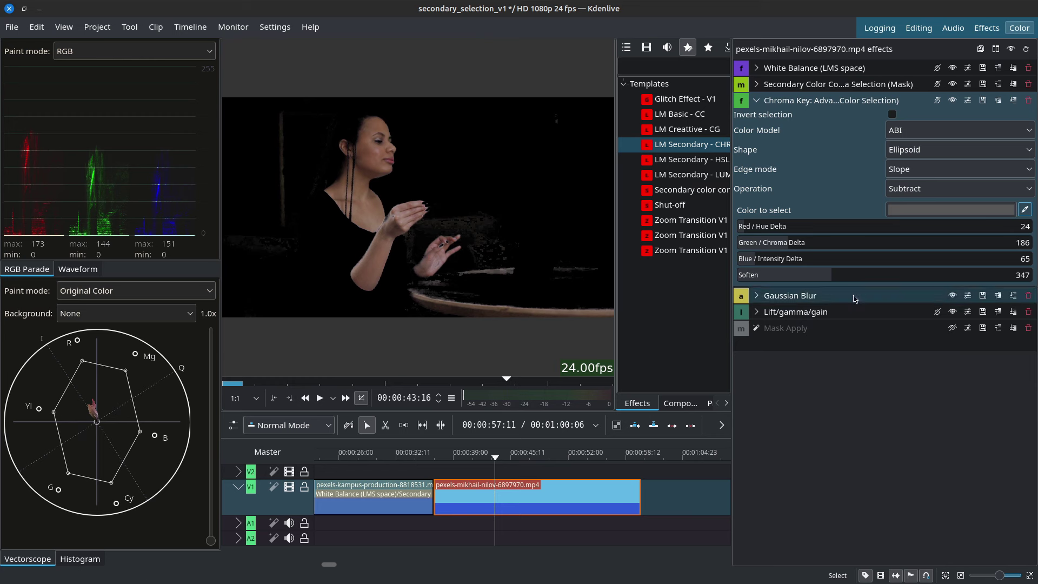
pyautogui.click(781, 326)
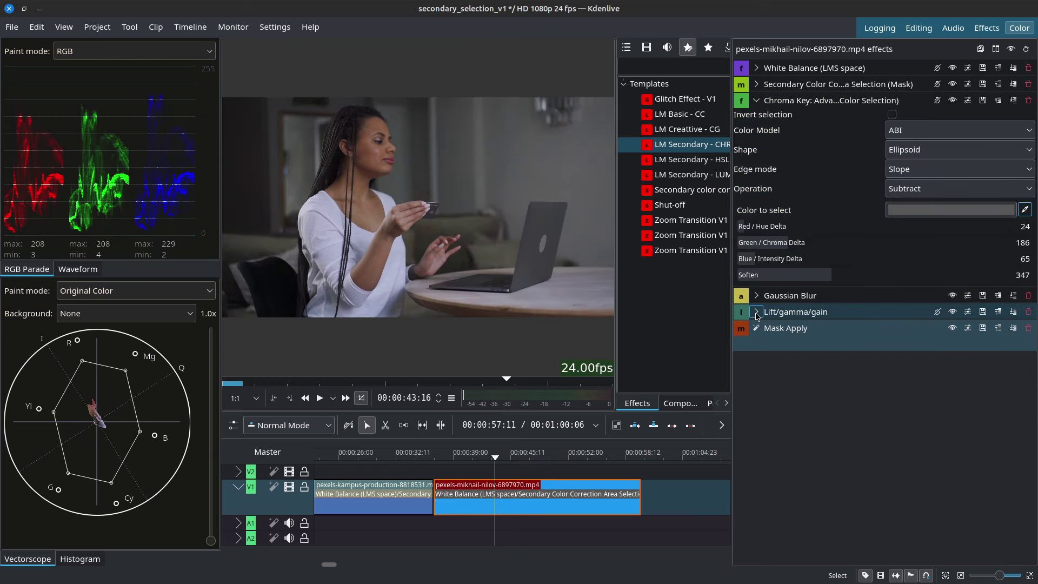
# Set the Gaussian Blur Vertical Sigma to 8 and inspect the matte, leaving Mask Apply on
pyautogui.click(756, 295)
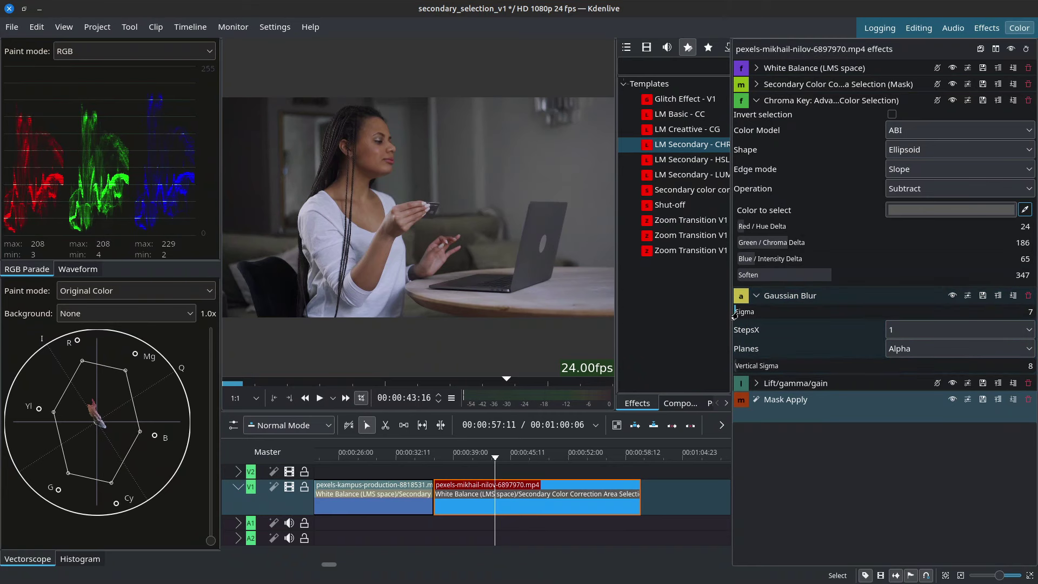
pyautogui.click(953, 399)
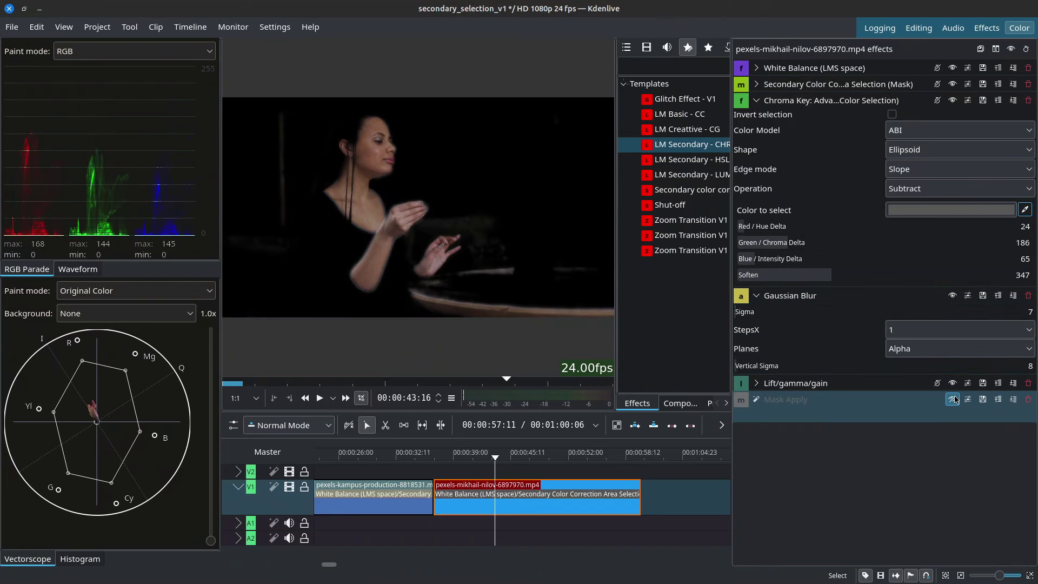
pyautogui.click(953, 399)
pyautogui.click(755, 296)
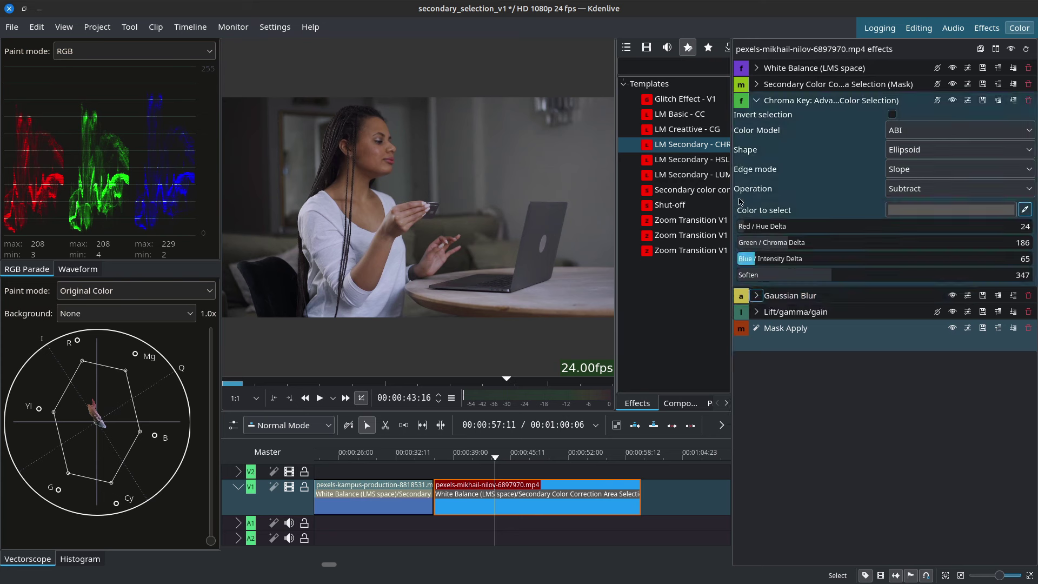
pyautogui.click(756, 100)
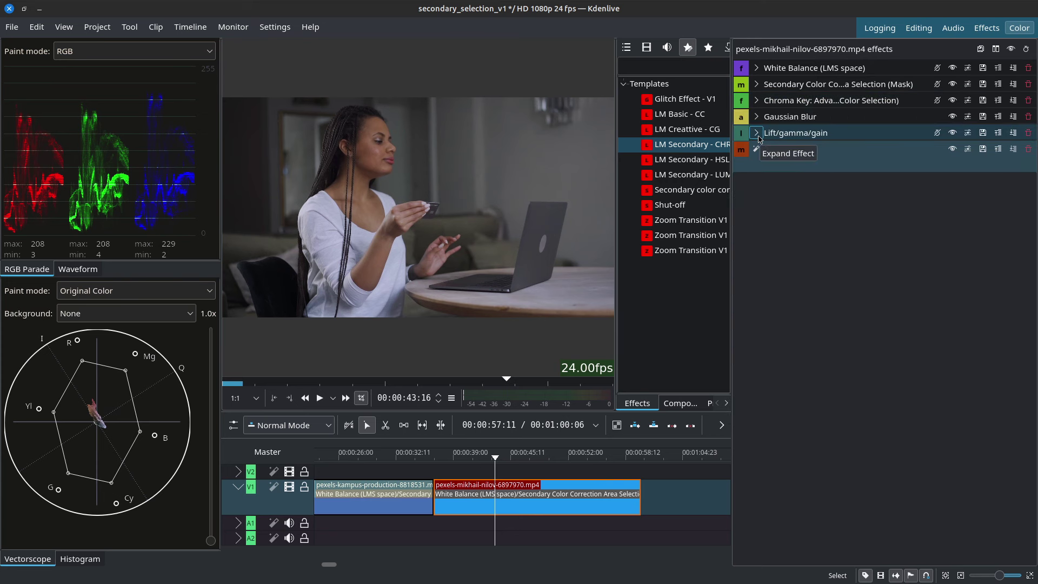
pyautogui.click(758, 138)
# Add the Colorize effect from a 'color' search and set its Hue to 217 for a blue skin tint
pyautogui.click(646, 47)
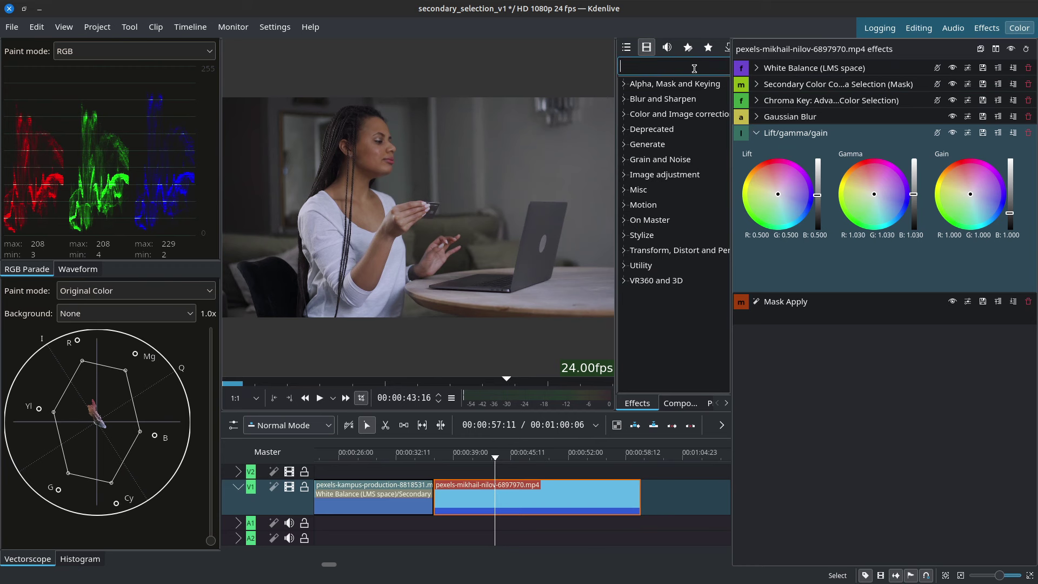
pyautogui.write('color')
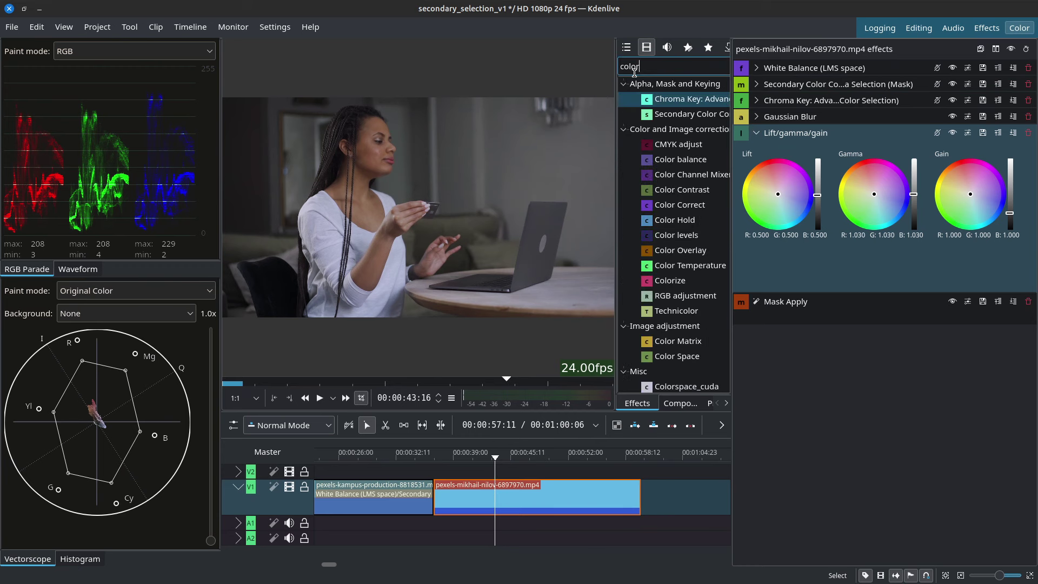
pyautogui.doubleClick(670, 280)
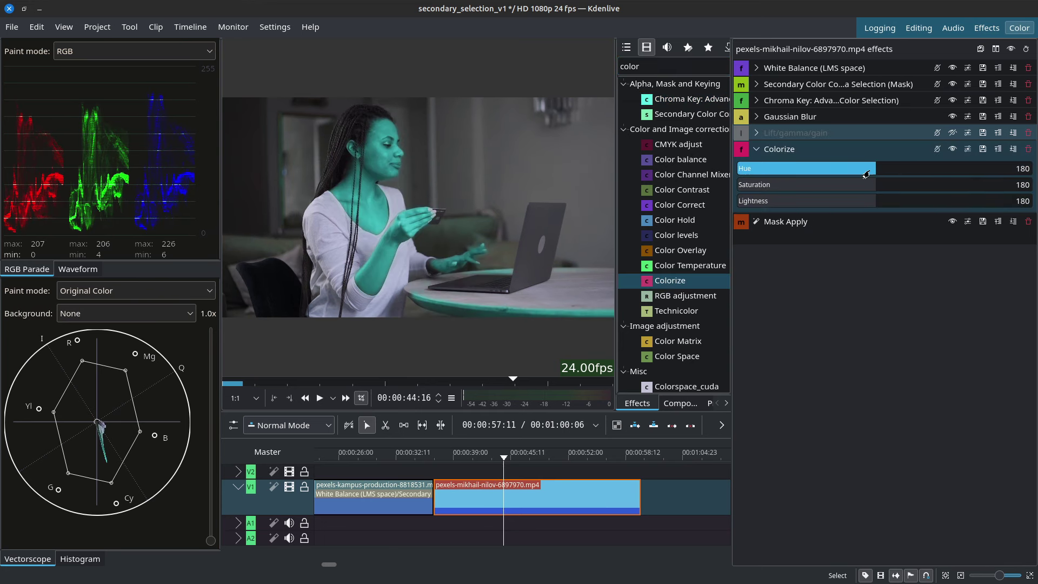
pyautogui.moveTo(867, 176); pyautogui.dragTo(901, 176)
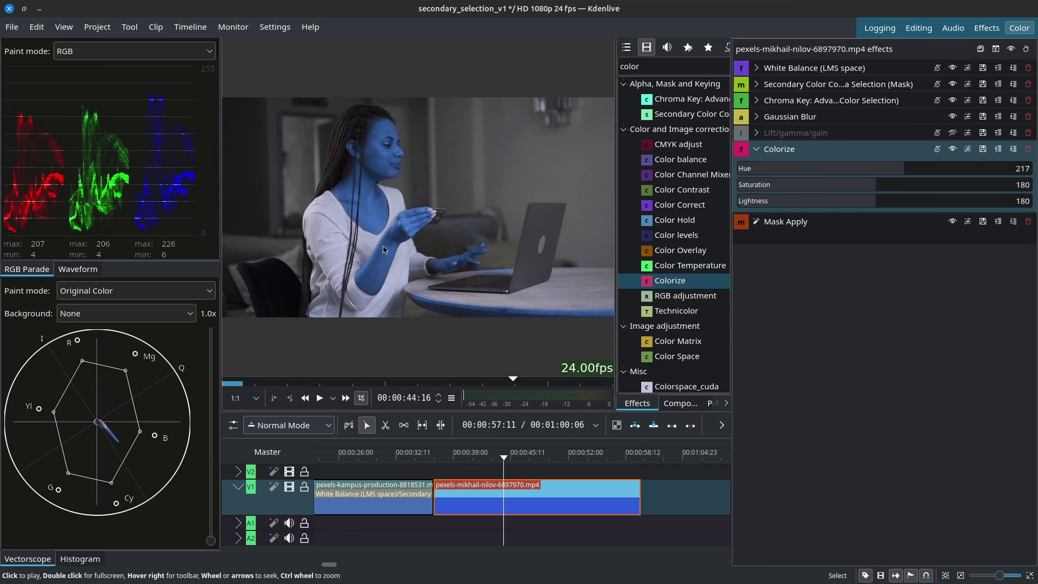
pyautogui.click(757, 149)
pyautogui.write('roto')
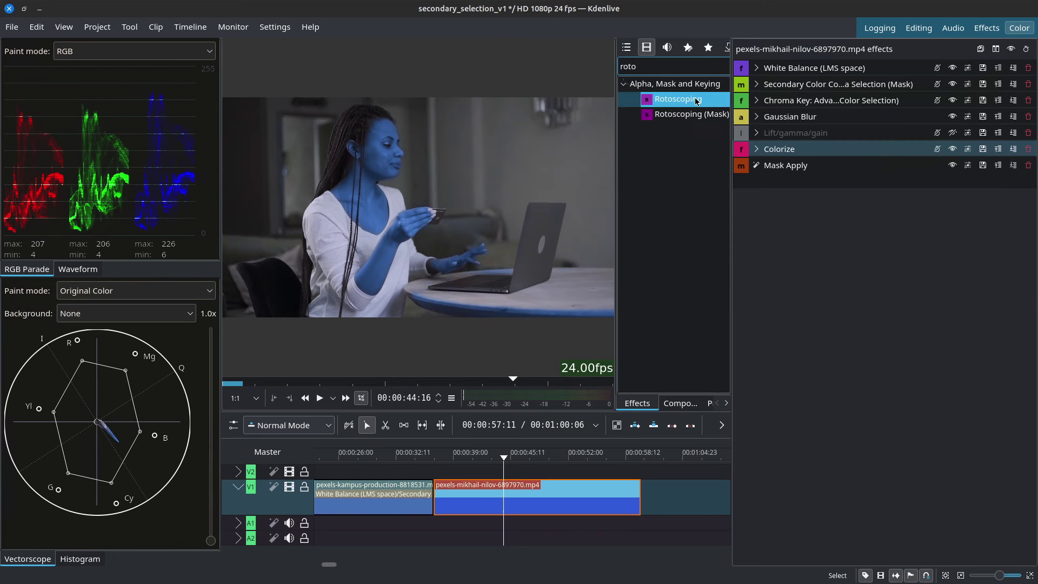
# Add Rotoscoping above Gaussian Blur and draw a closed mask shape around the tabletop
pyautogui.moveTo(696, 101); pyautogui.dragTo(854, 129)
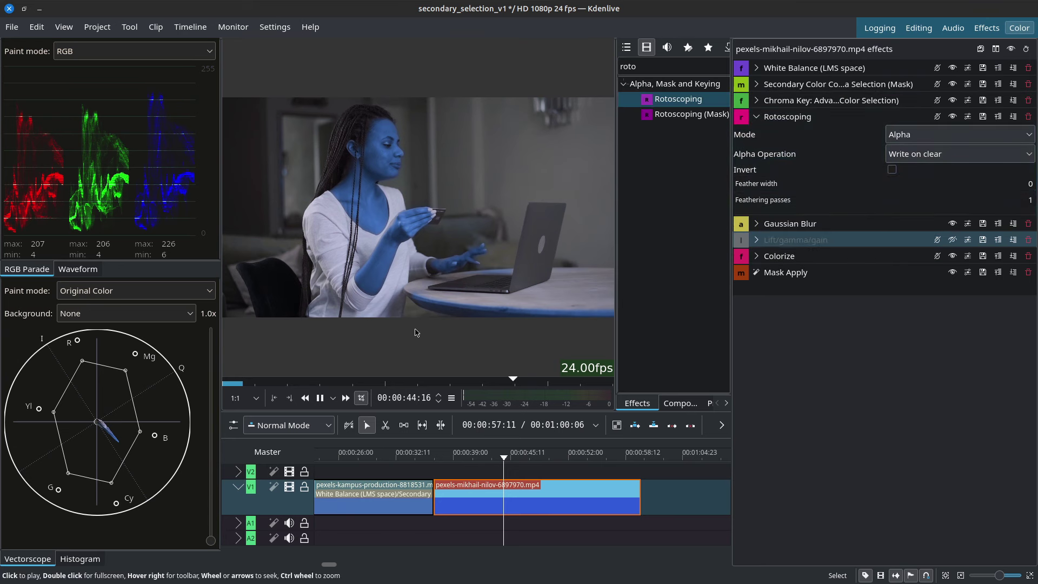
pyautogui.press('space')
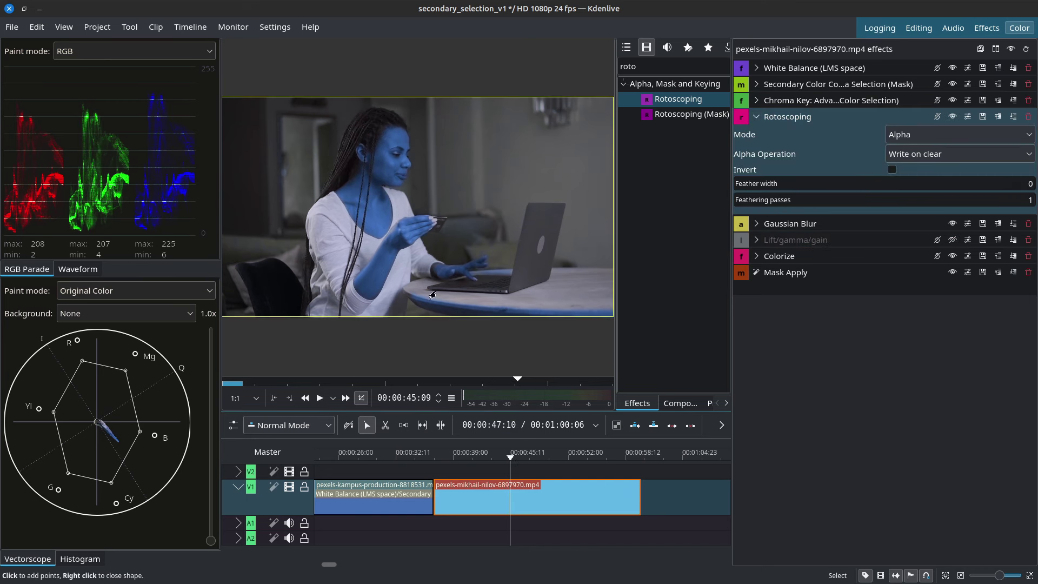
pyautogui.click(586, 293)
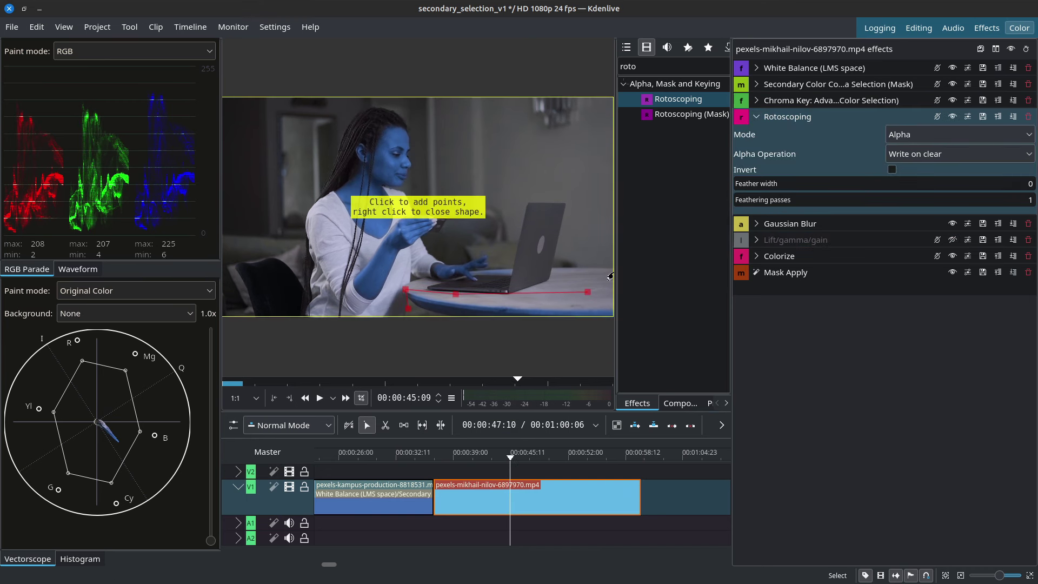
pyautogui.scroll(-2, 610, 276)
pyautogui.click(585, 275)
pyautogui.click(585, 311)
pyautogui.click(422, 311)
pyautogui.rightClick(398, 308)
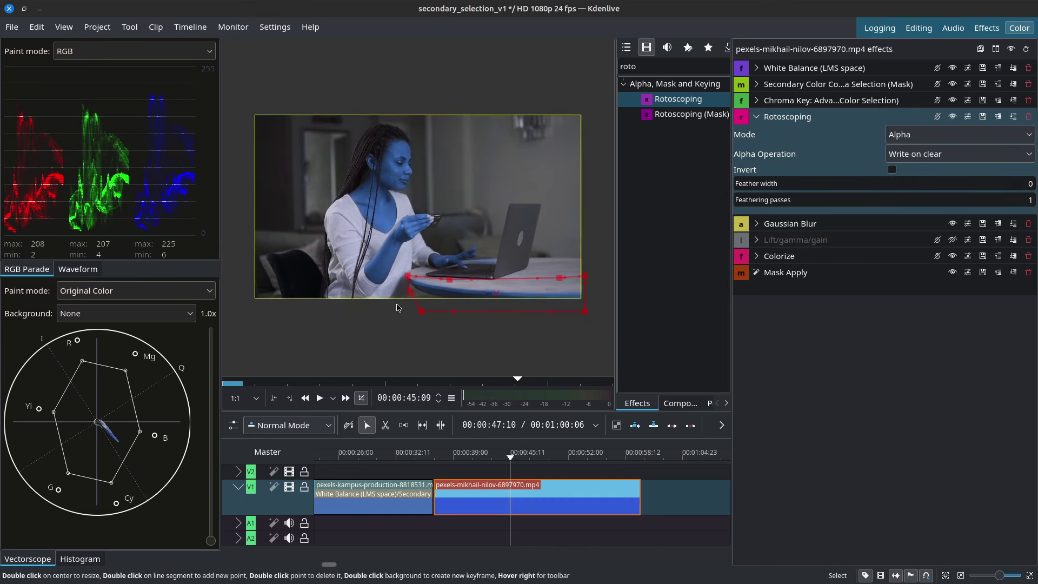
# Set the rotoscope Alpha Operation to Subtract and hide the mask outline from the preview
pyautogui.click(918, 158)
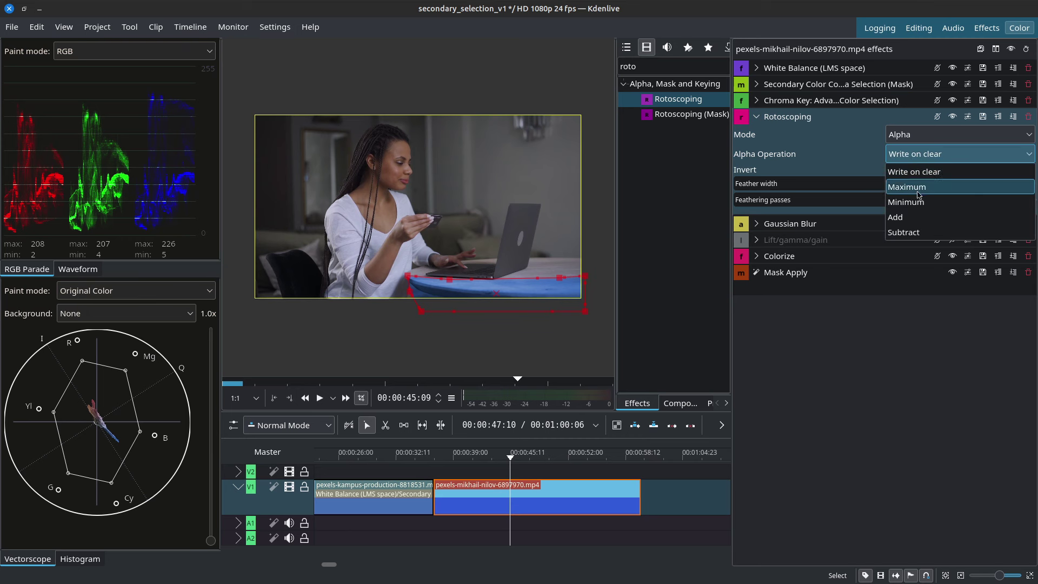
pyautogui.click(933, 233)
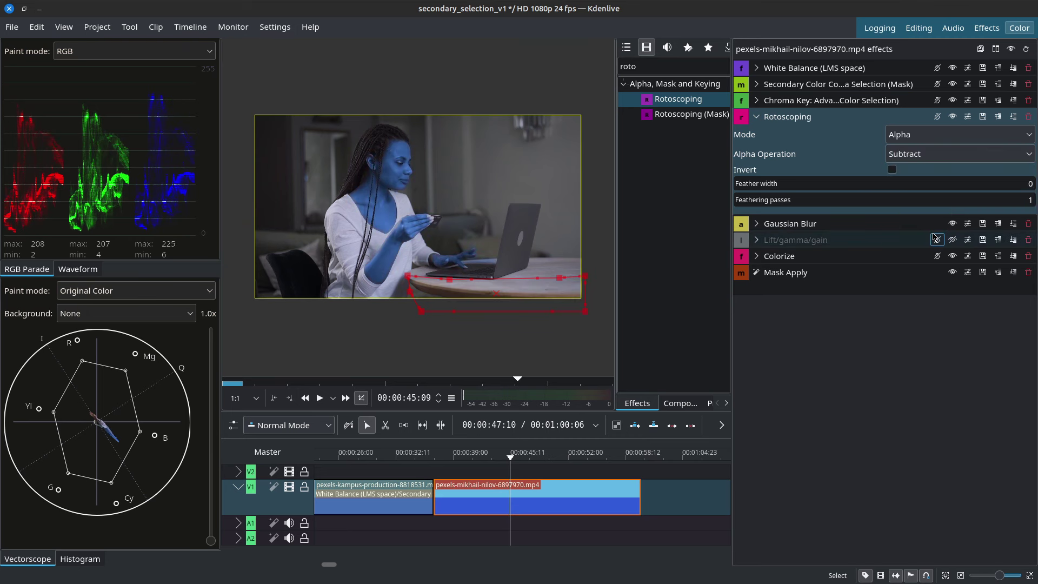
pyautogui.click(756, 116)
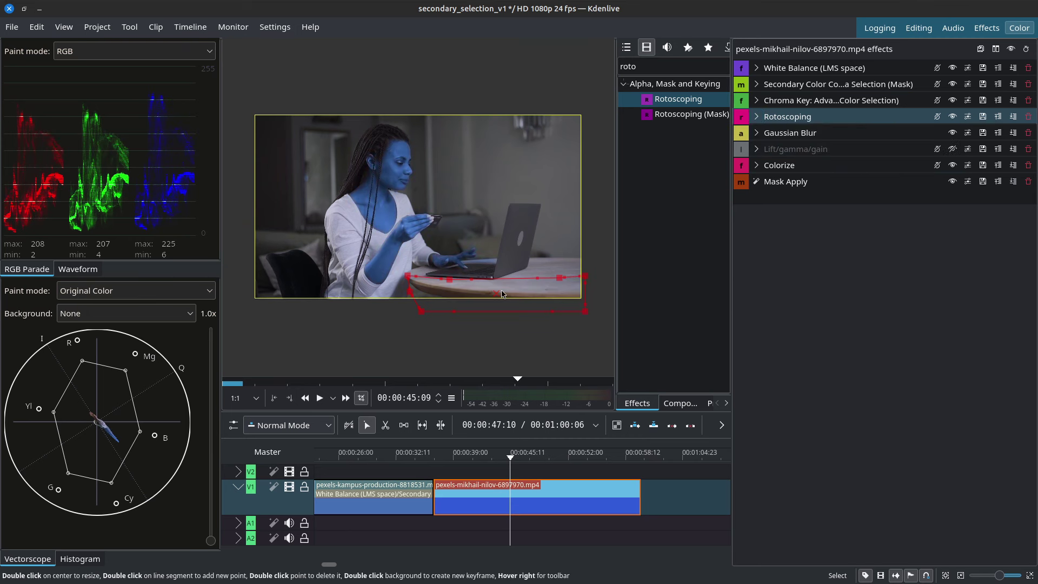
pyautogui.click(805, 180)
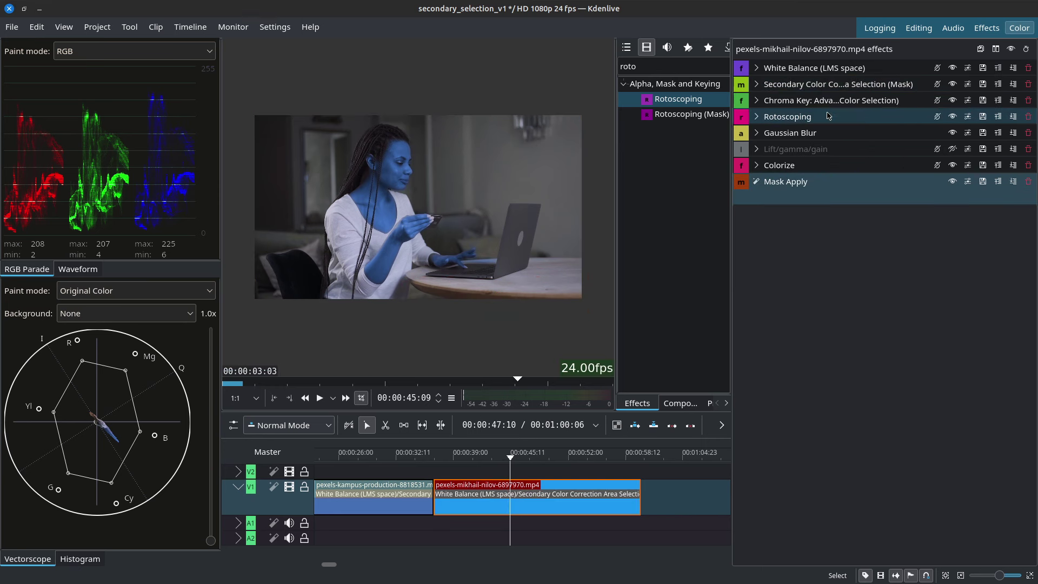